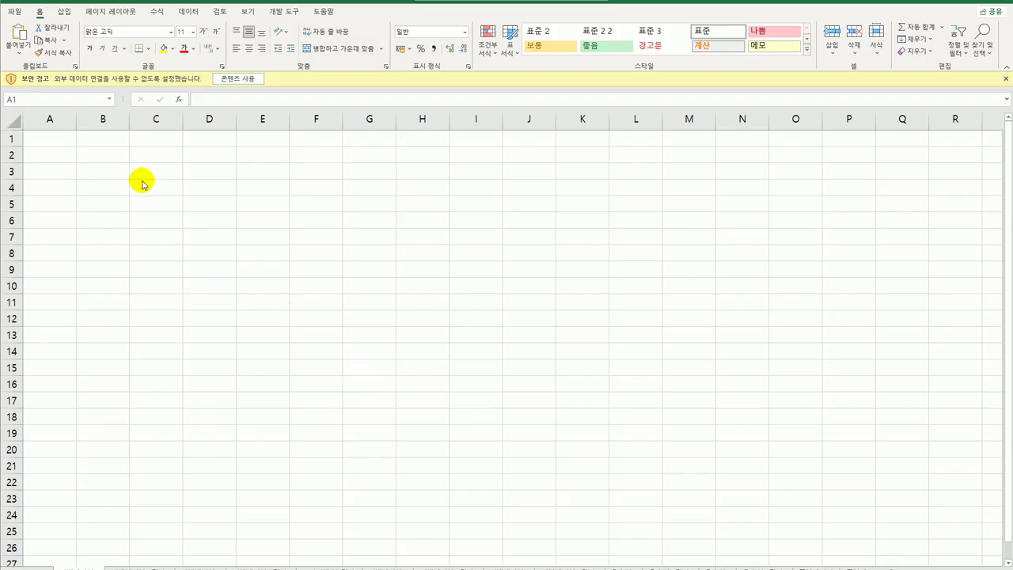
Select cell B2 and enable the workbook's blocked external data connections.
click(112, 162)
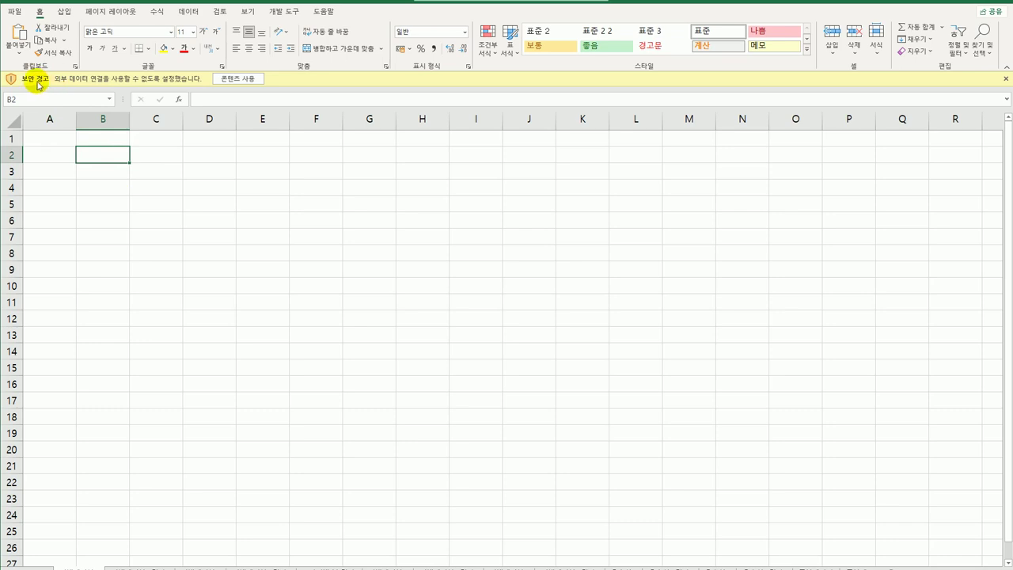
click(237, 80)
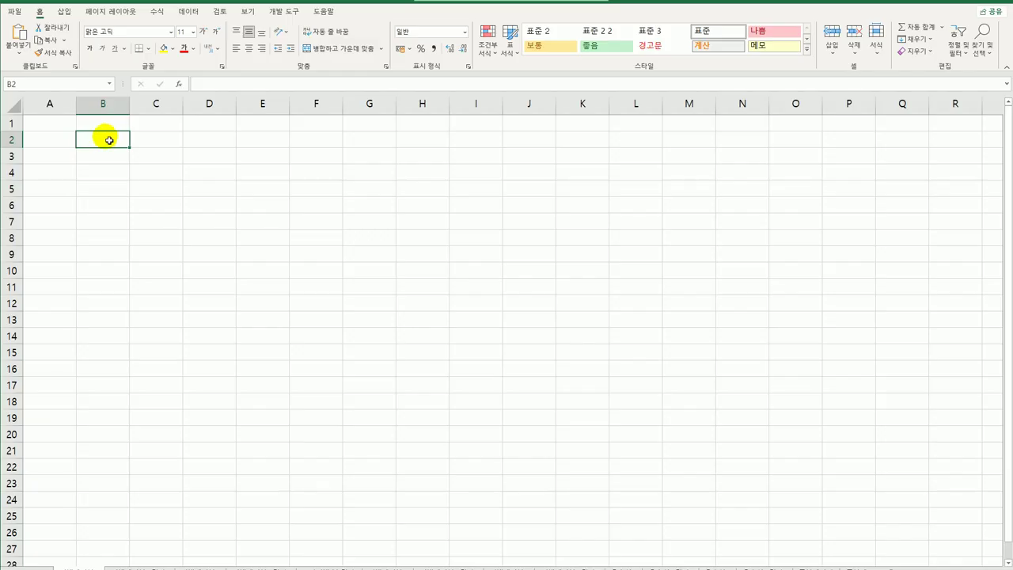
Start a Microsoft Query import using MS Access Database as the data source.
click(198, 17)
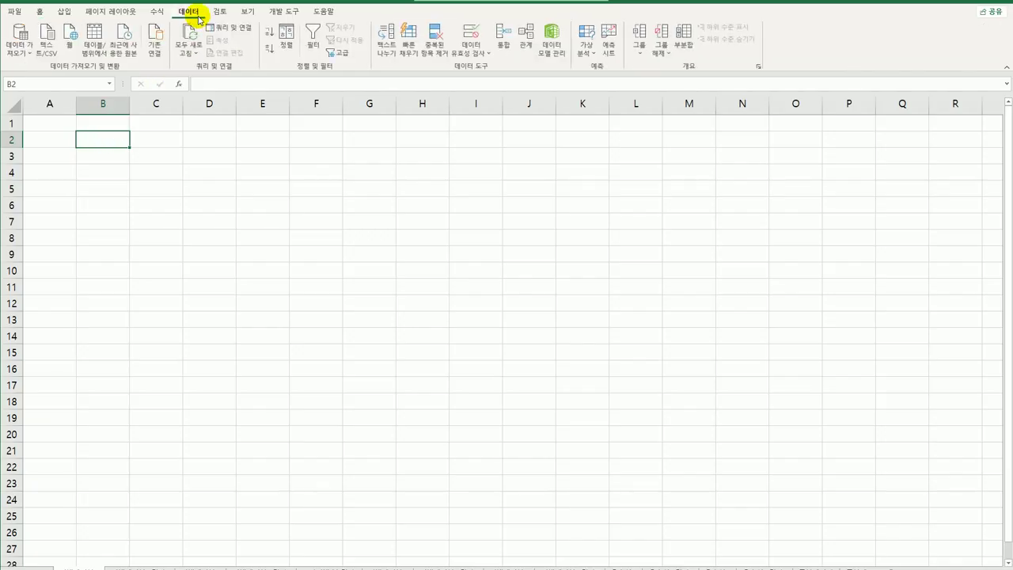
click(62, 13)
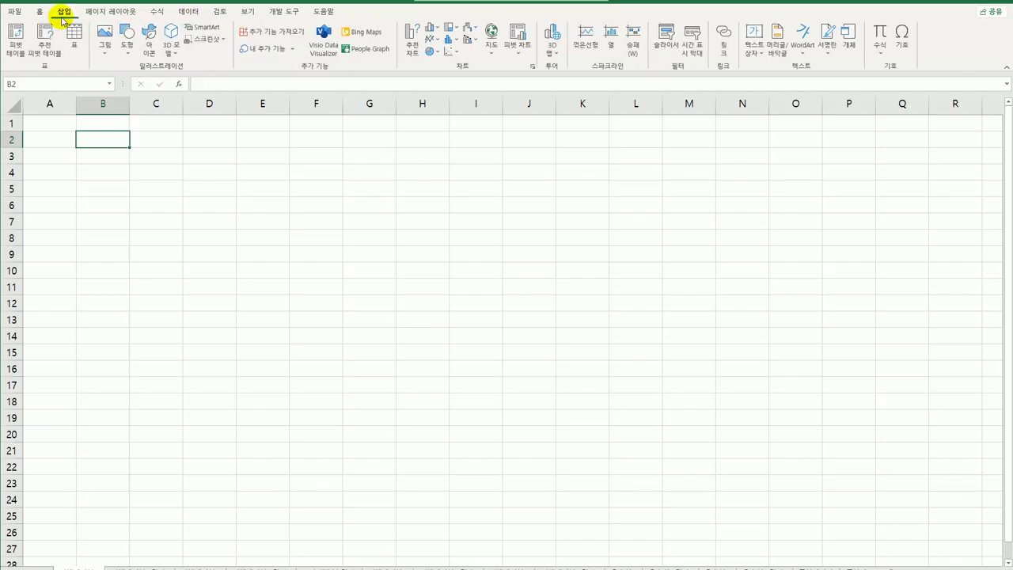
click(193, 15)
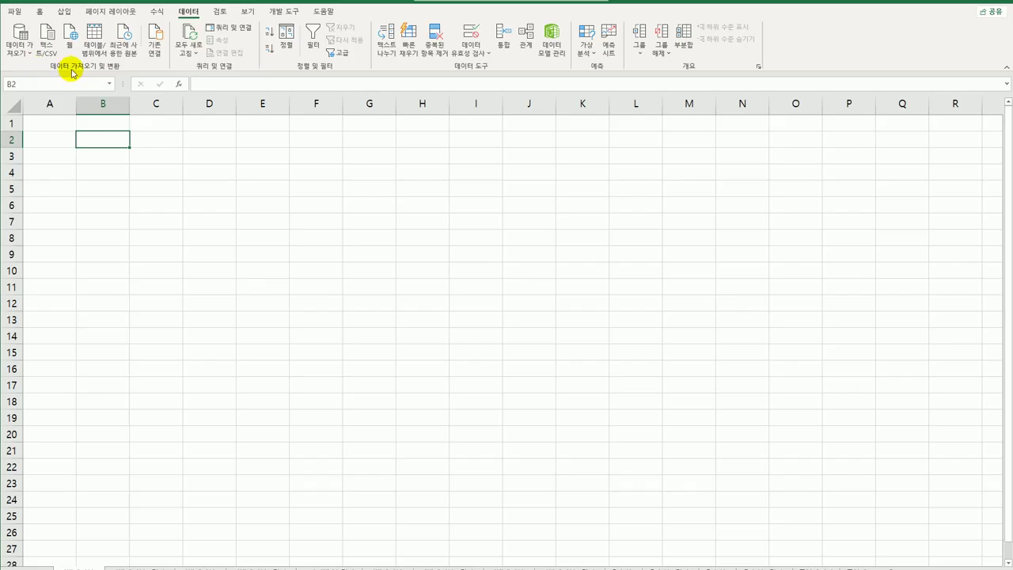
click(23, 54)
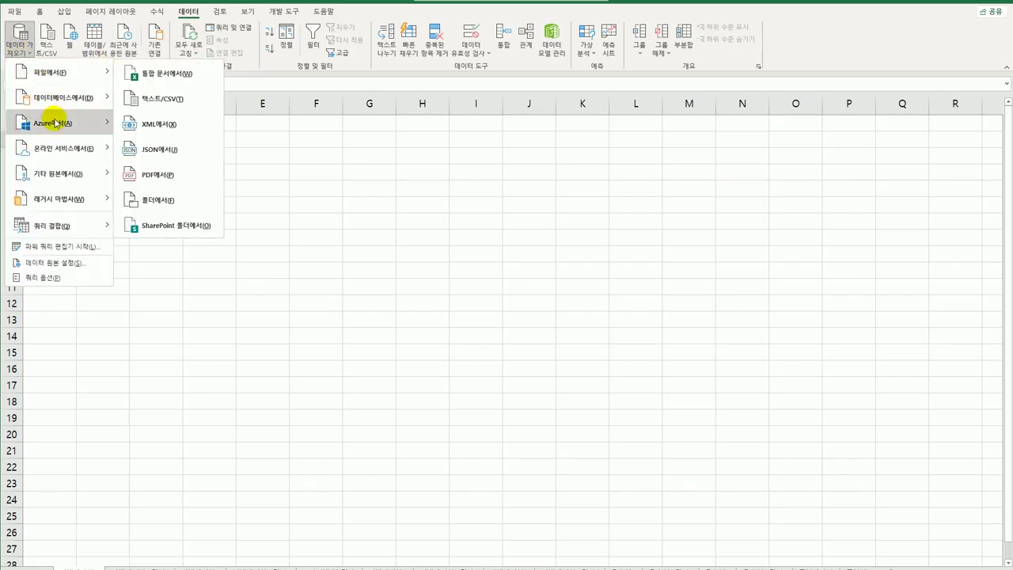
mouse_move(60, 182)
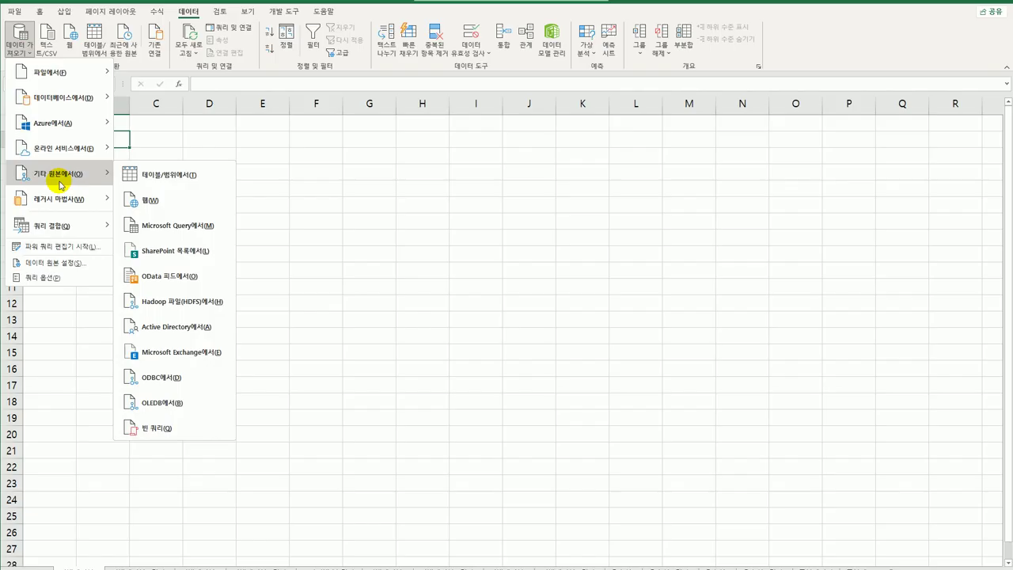
click(164, 230)
click(490, 299)
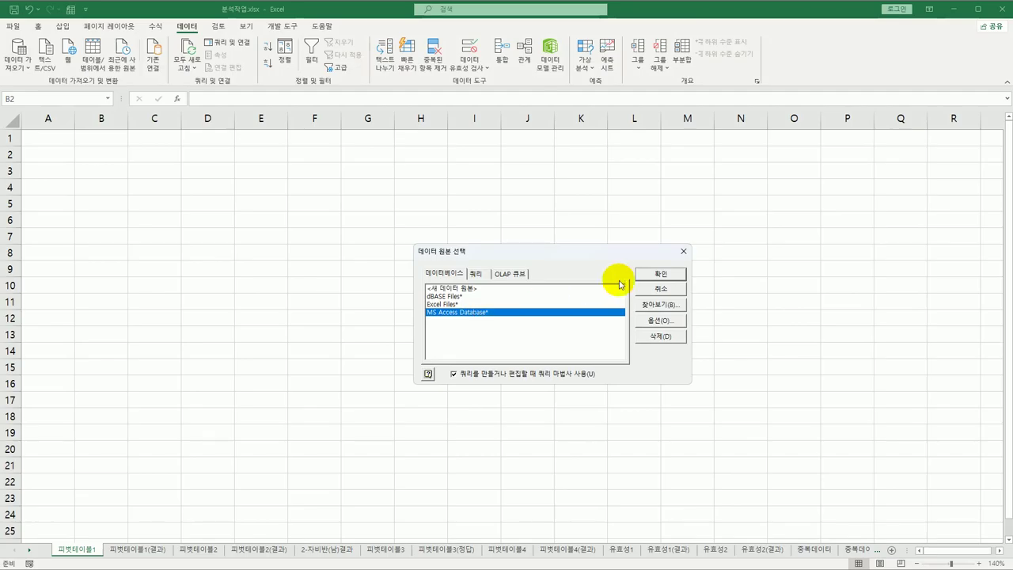
click(657, 274)
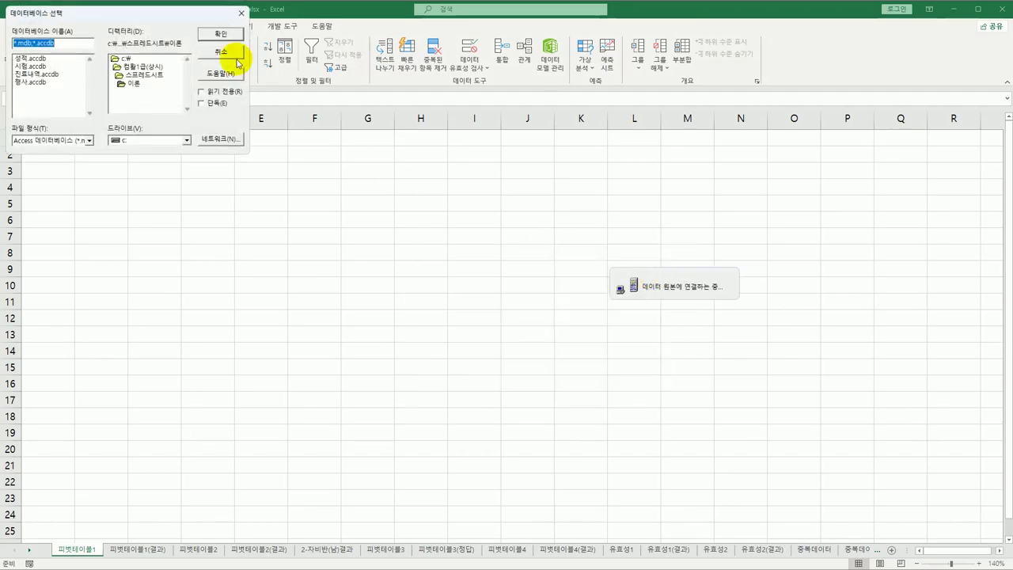
Choose 성적.accdb in the 이론 folder as the source database.
drag(170, 16, 452, 199)
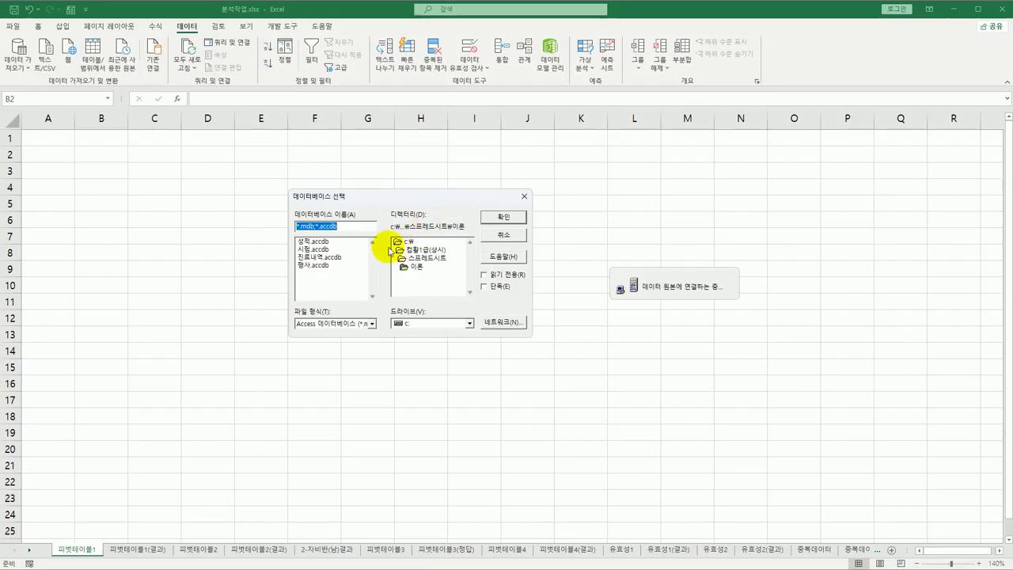
click(346, 242)
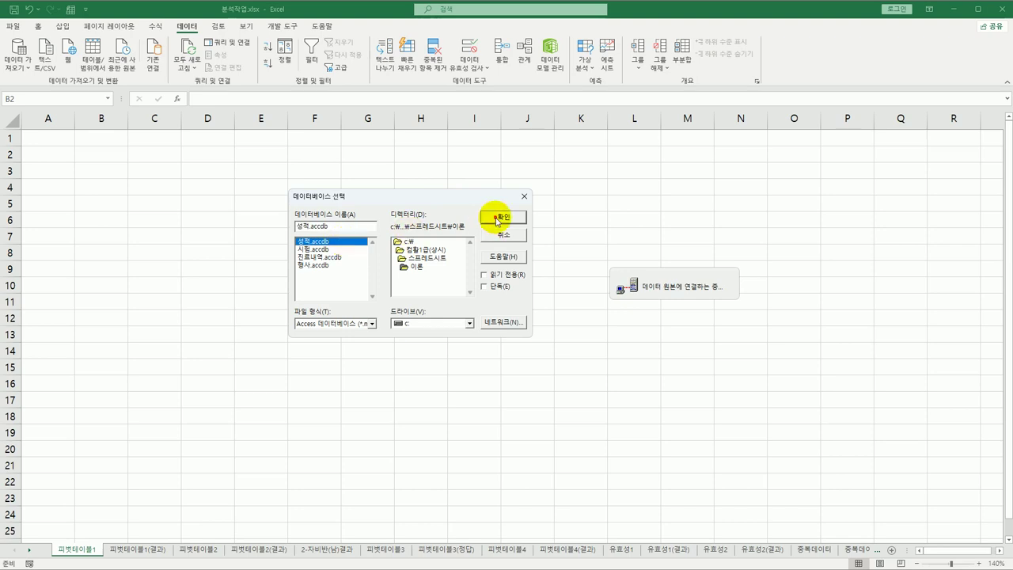
click(497, 217)
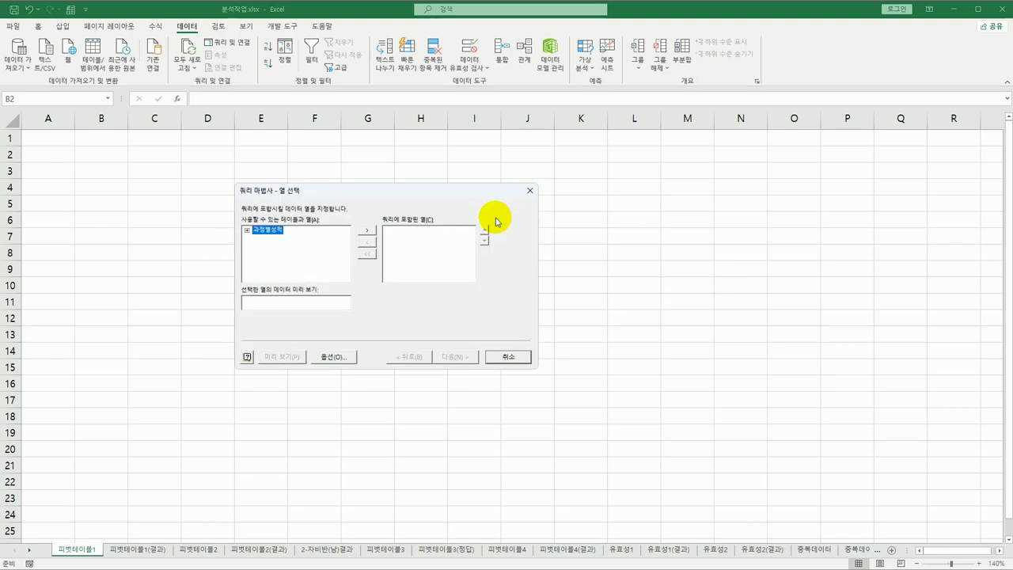
Include the columns 과정명, 등록일, 3월, 4월, 5월 and 6월 of the 과정별성적 table in the query.
double_click(264, 230)
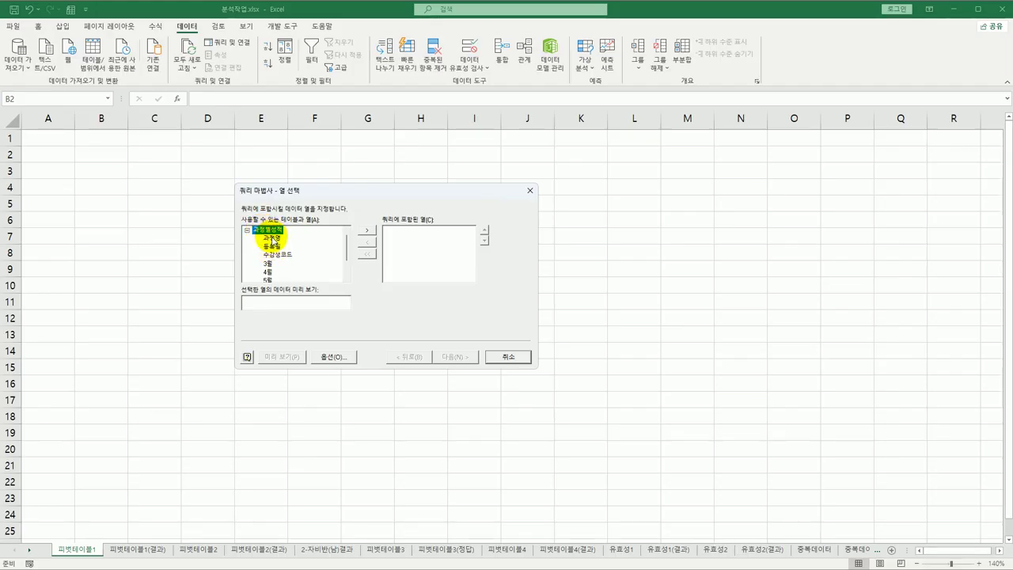
double_click(273, 237)
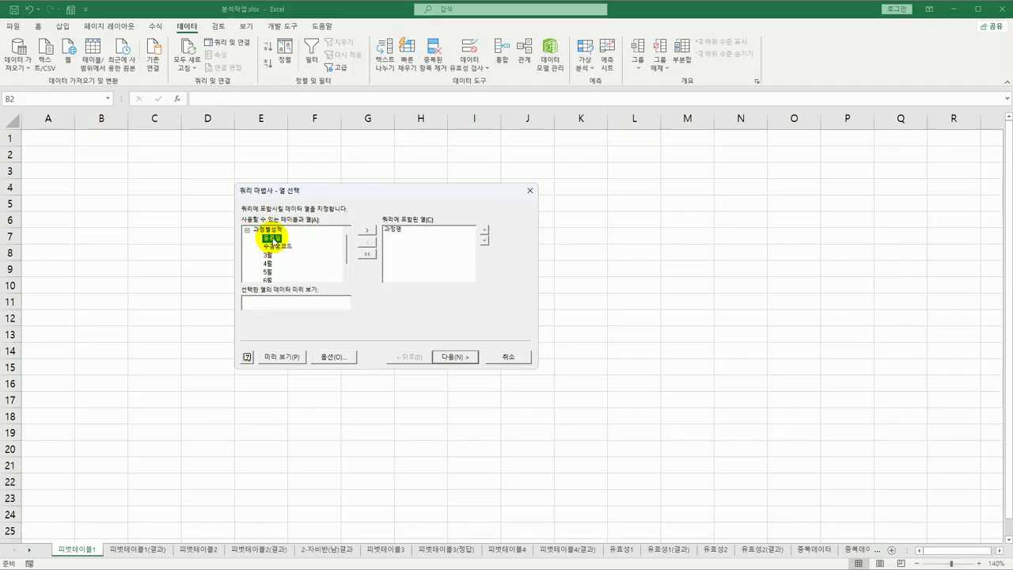
double_click(272, 238)
double_click(272, 246)
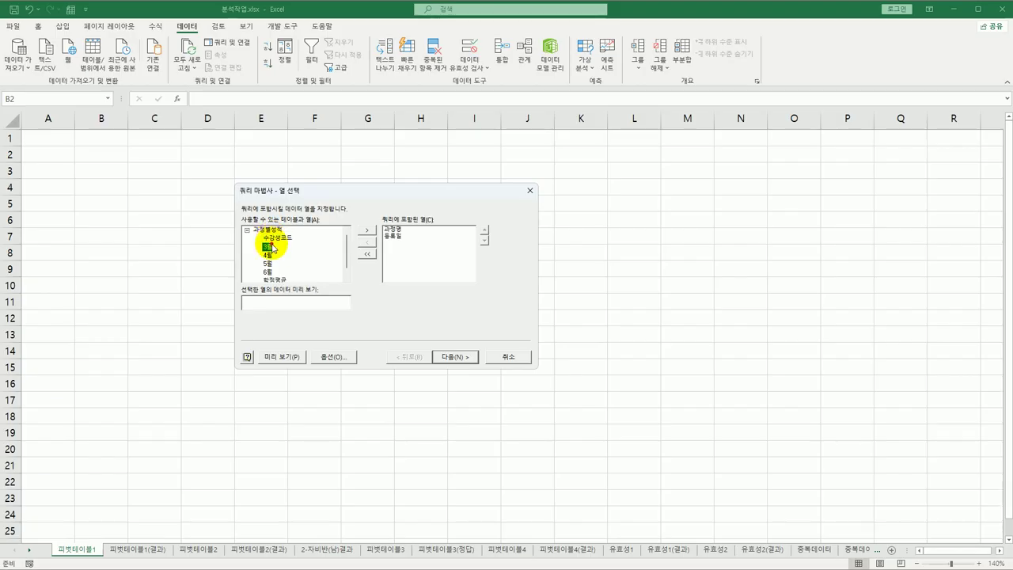
double_click(270, 246)
double_click(270, 247)
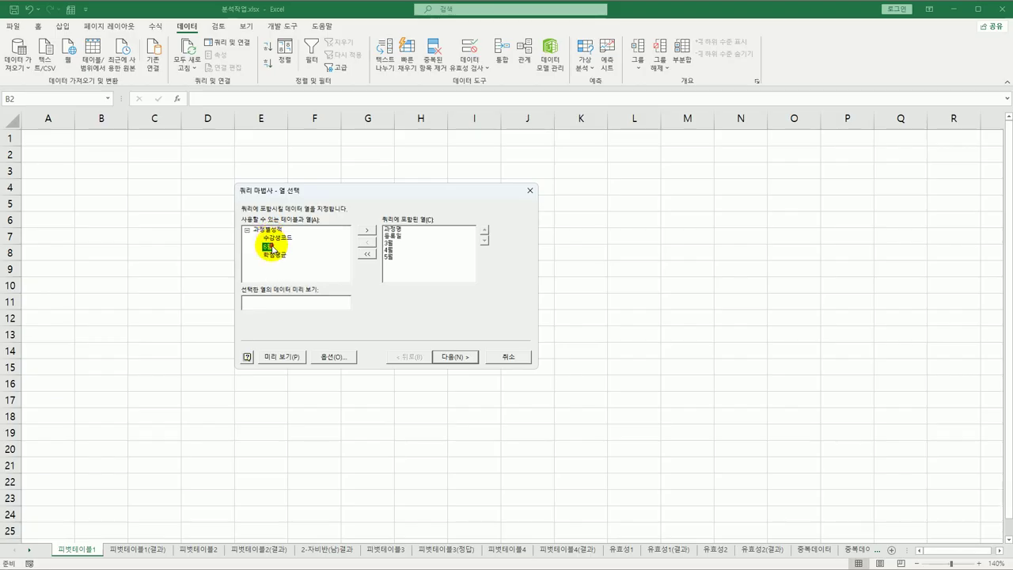
double_click(272, 247)
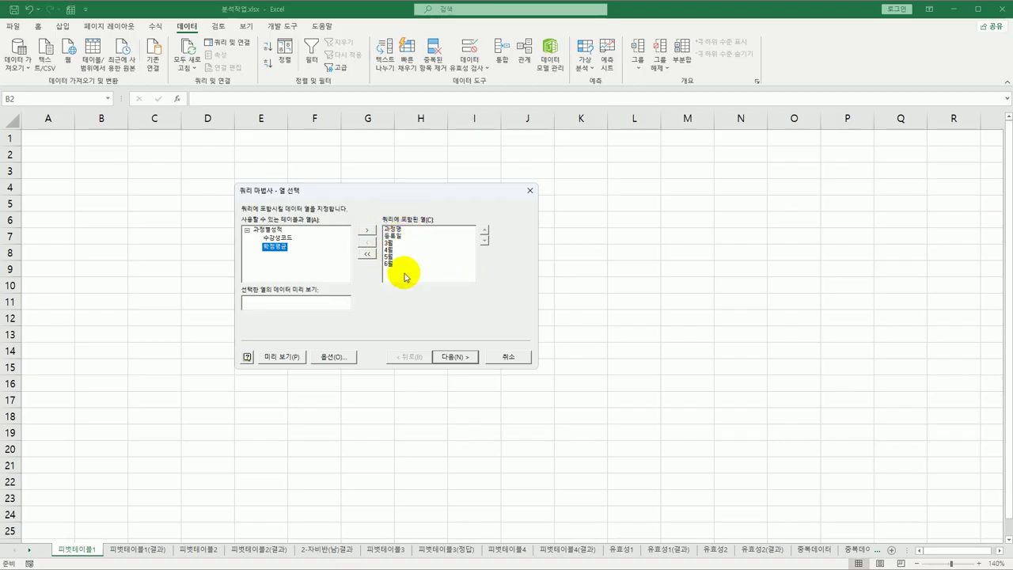
click(454, 357)
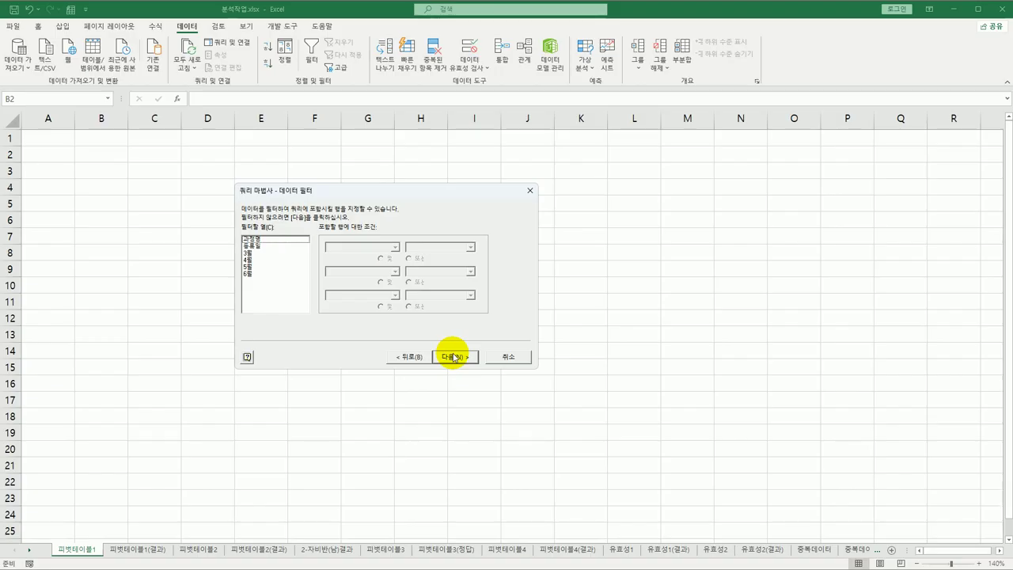
Filter the query rows on 과정명 with the condition 시작 값 (begins with) 5B.
click(266, 240)
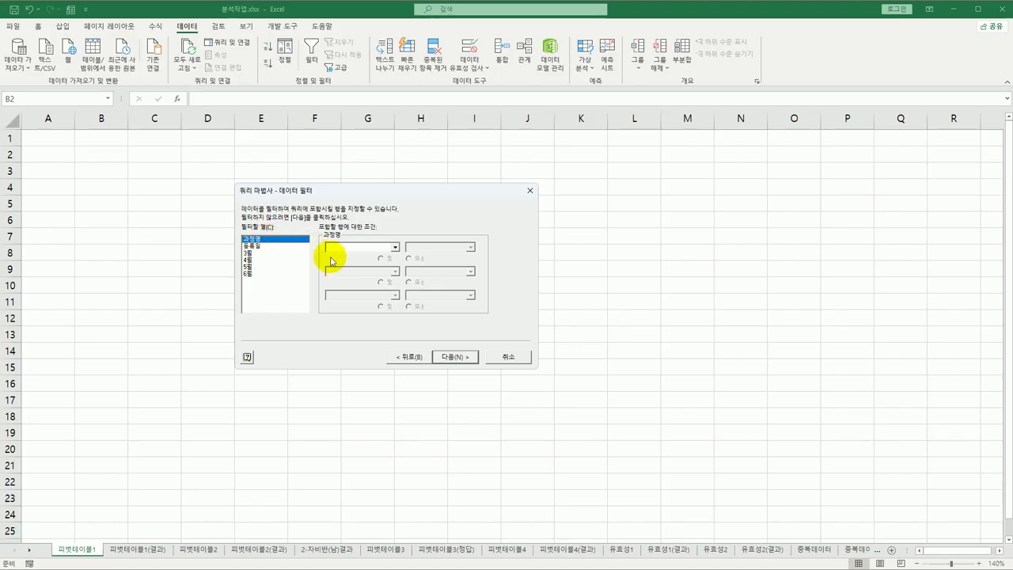
click(394, 247)
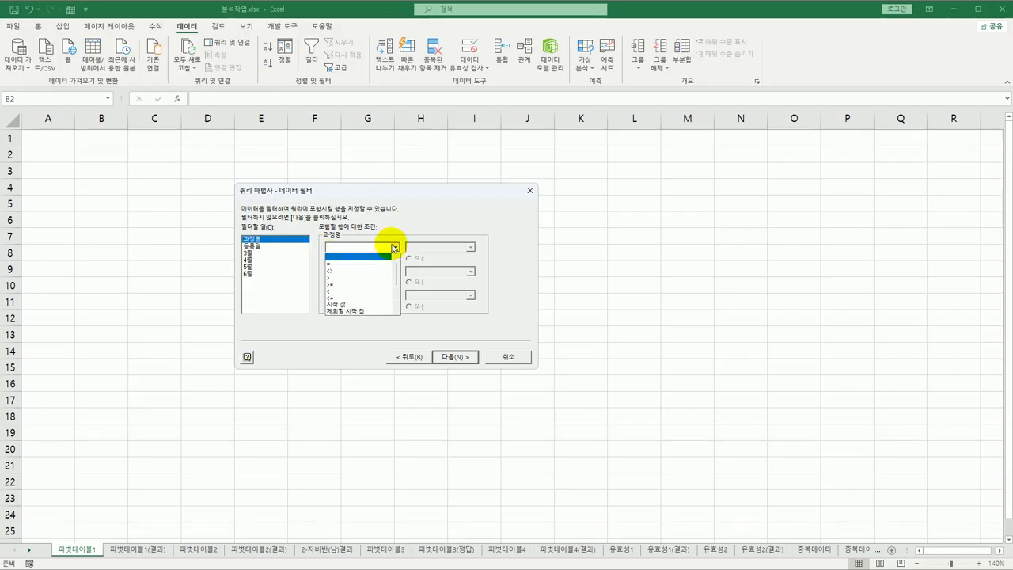
click(363, 304)
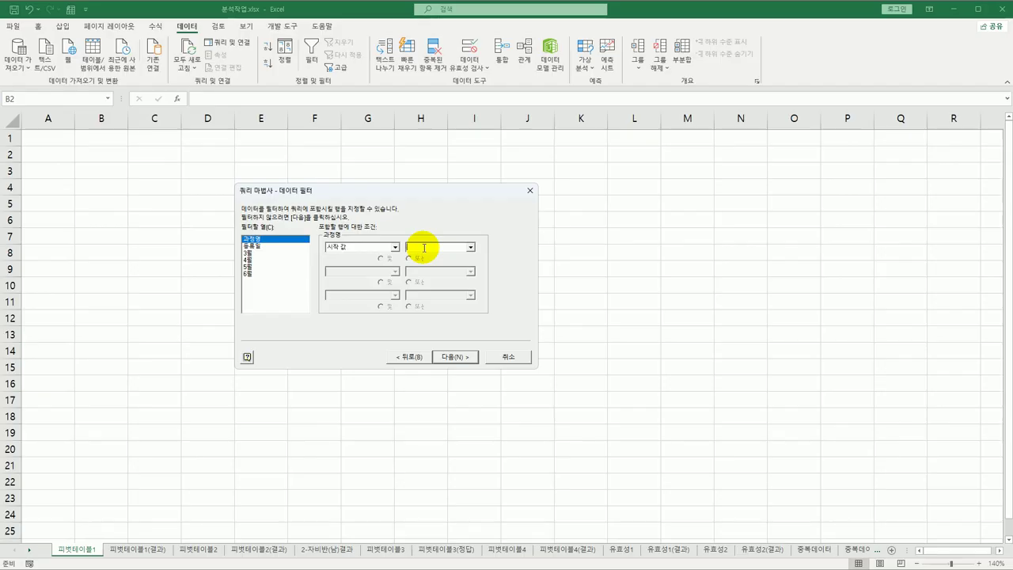
text(파이)
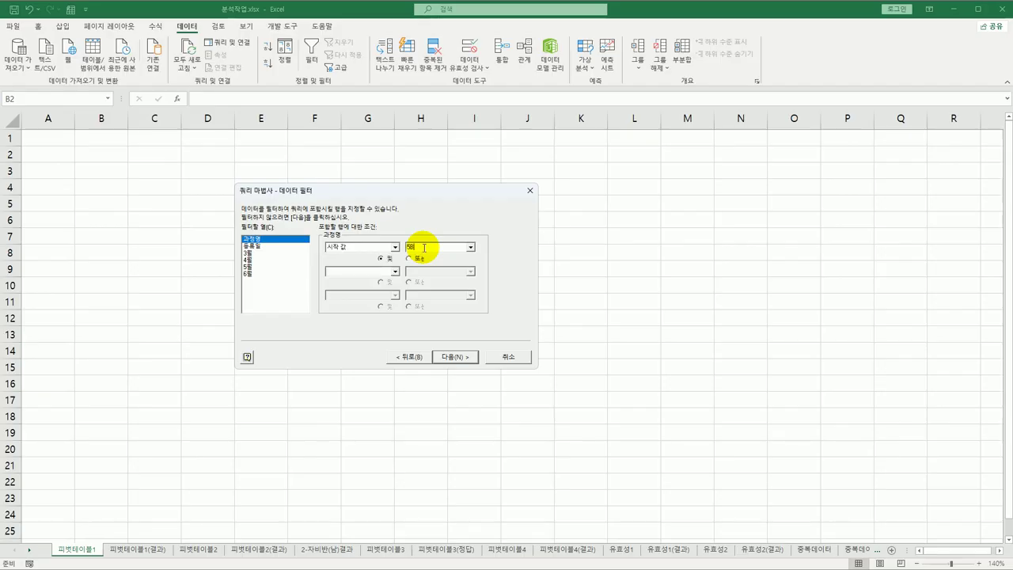
Add a second 과정명 condition joined with 또는 (Or): 시작 값 (begins with) 8B.
click(416, 259)
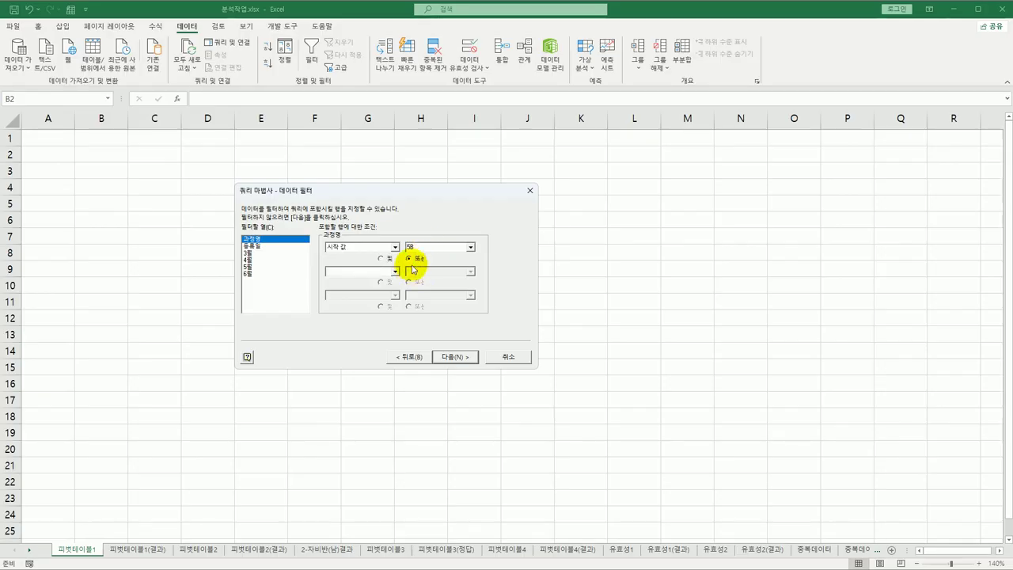
click(396, 272)
click(367, 330)
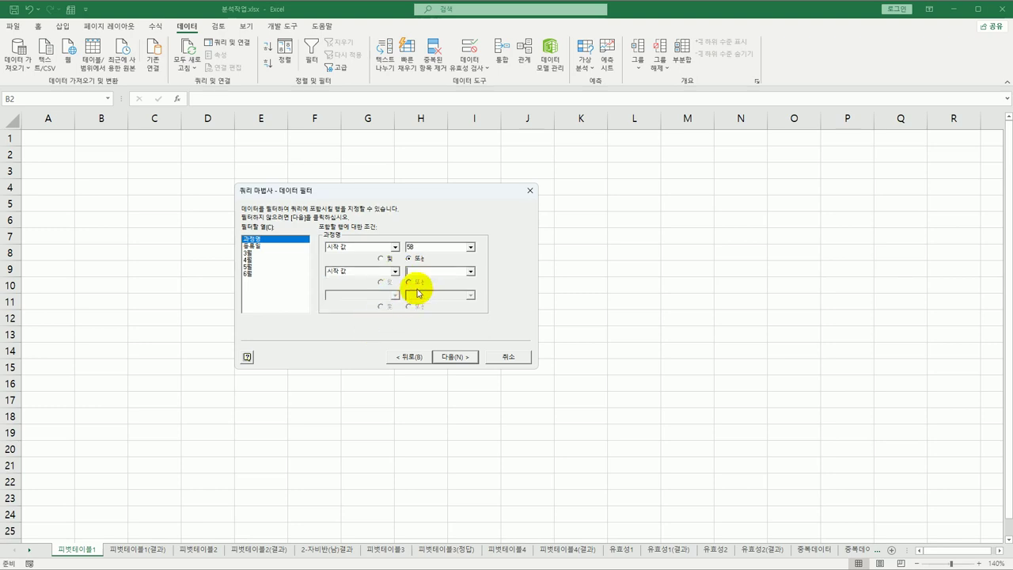
text(데)
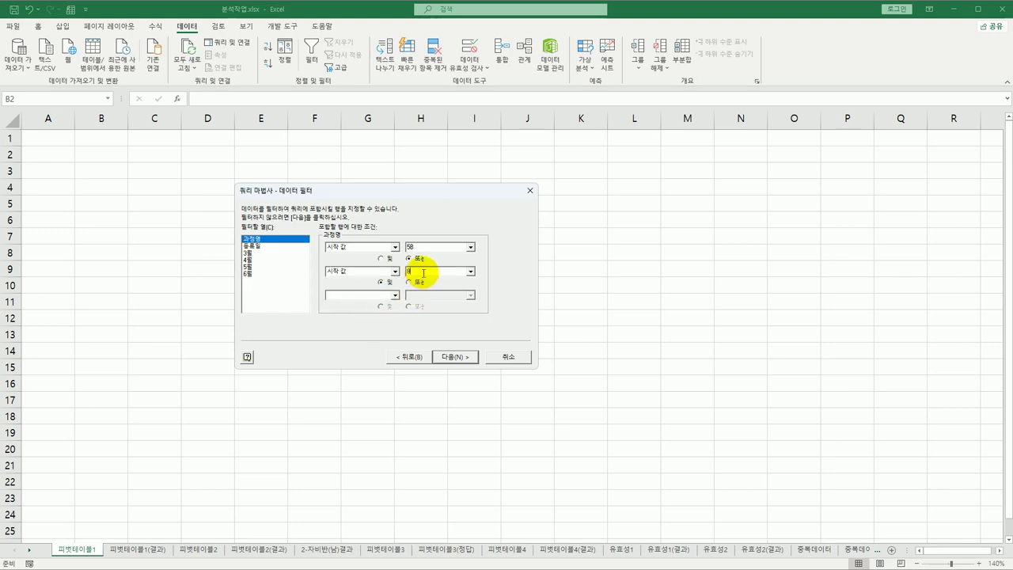
text(이)
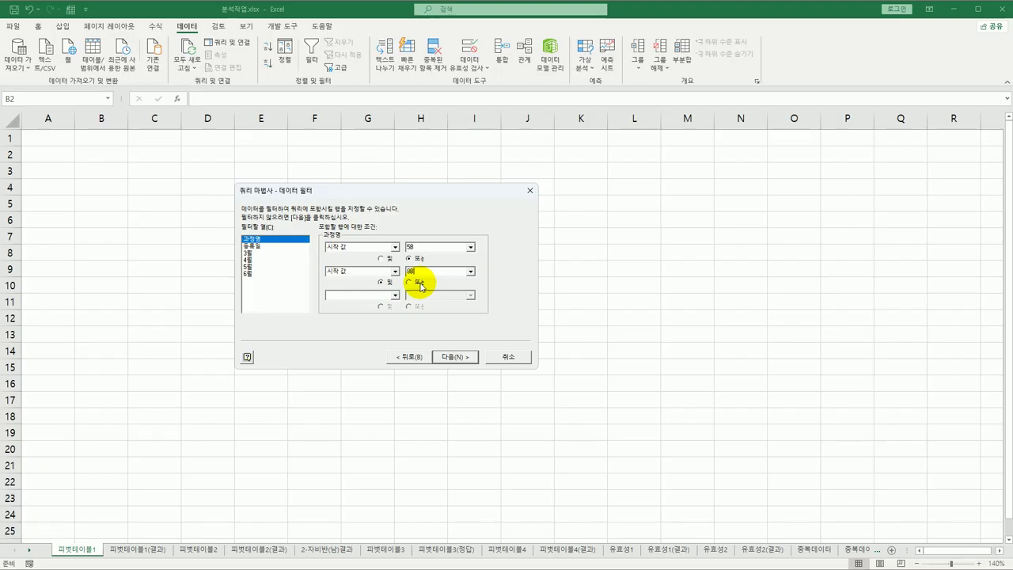
Finish the query without sorting and return the data as a PivotTable report at B2 of the existing 피벗테이블1 worksheet.
click(459, 358)
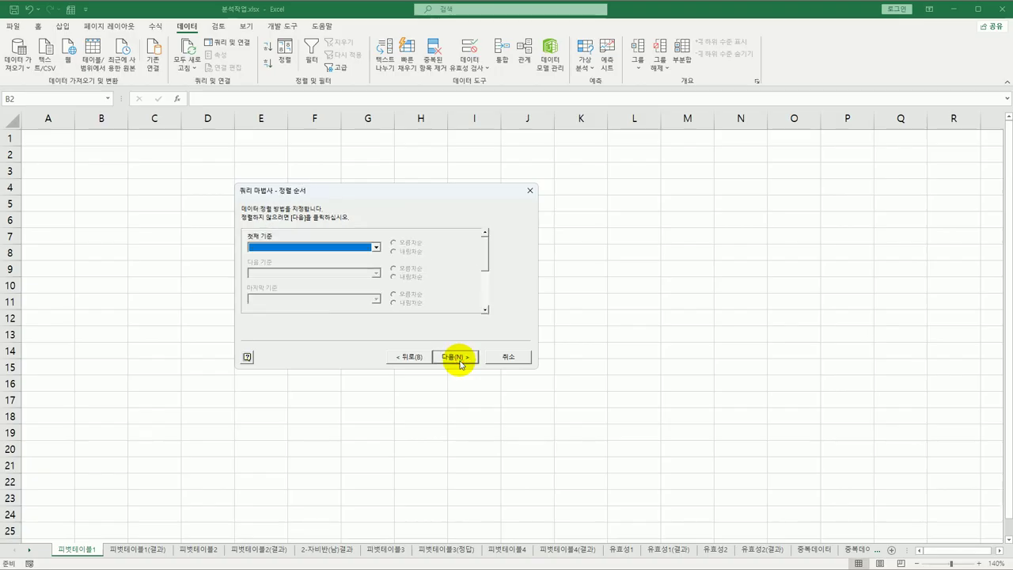
click(459, 358)
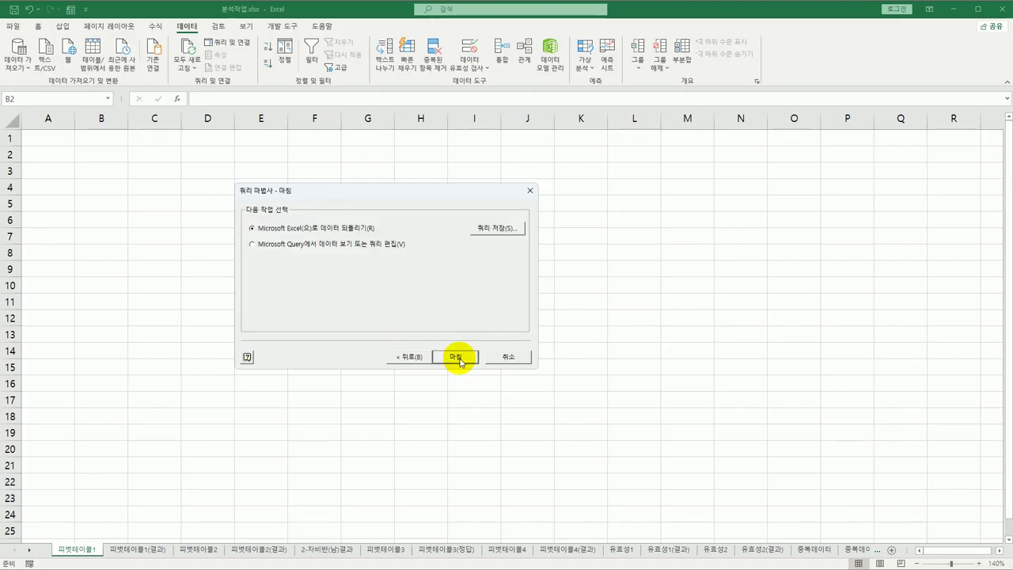
click(458, 357)
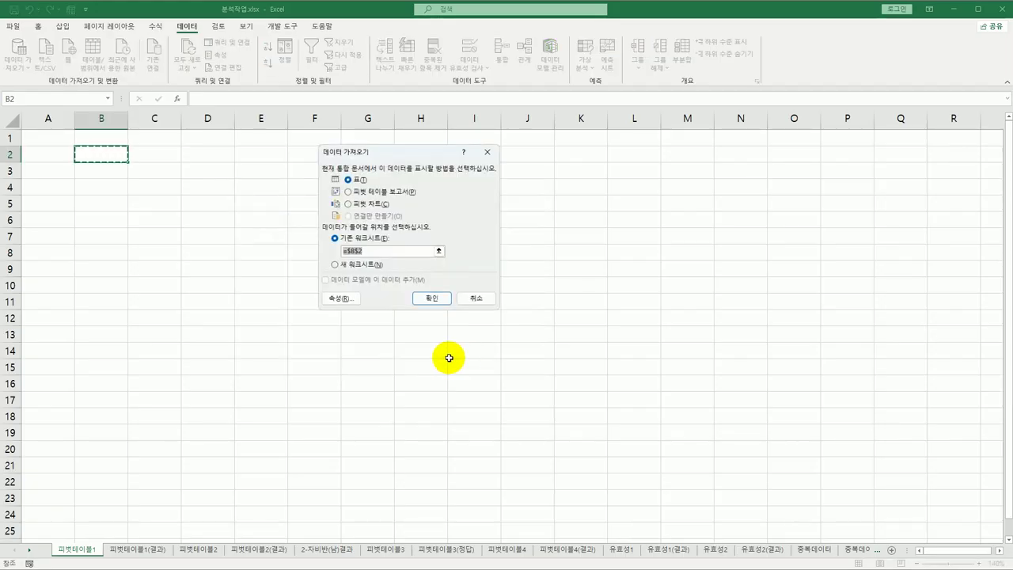
click(113, 156)
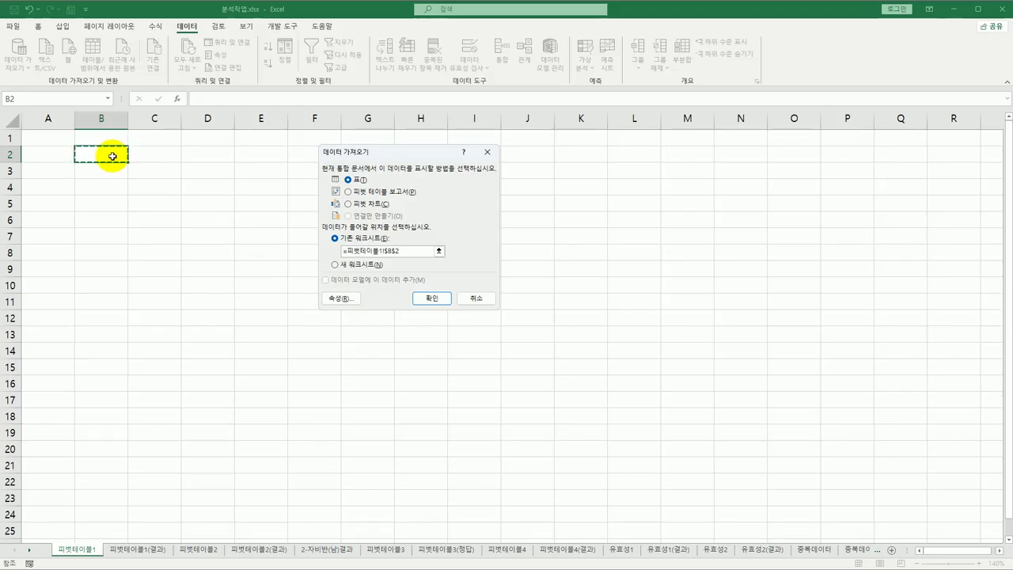
click(352, 195)
click(421, 297)
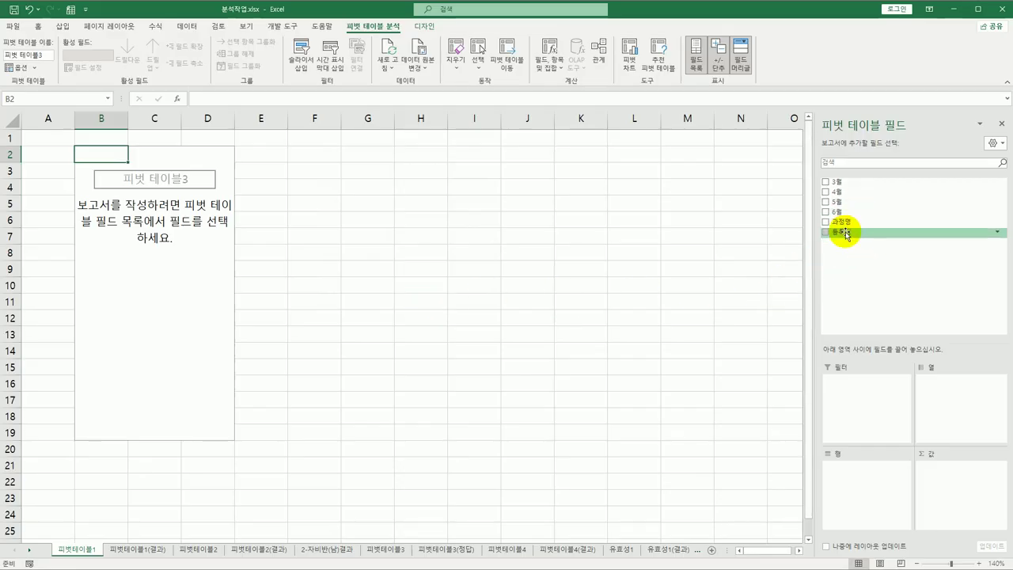
Lay out the PivotTable with 등록일 and 과정명 as rows and 3월, 4월, 5월 and 6월 as values.
drag(842, 231, 860, 501)
drag(859, 223, 852, 507)
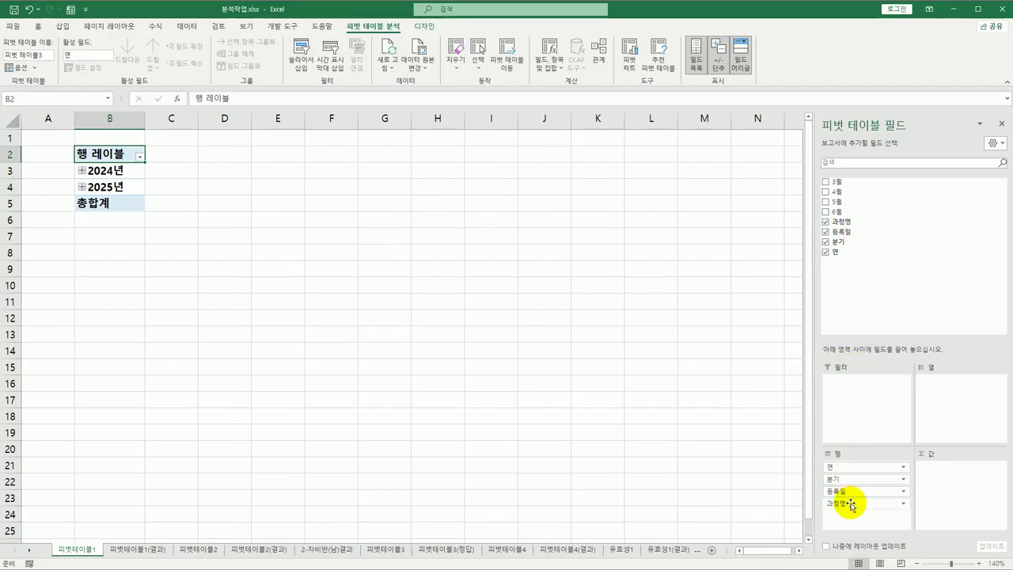
drag(866, 182, 949, 504)
drag(859, 192, 938, 475)
drag(839, 202, 941, 505)
drag(837, 211, 941, 506)
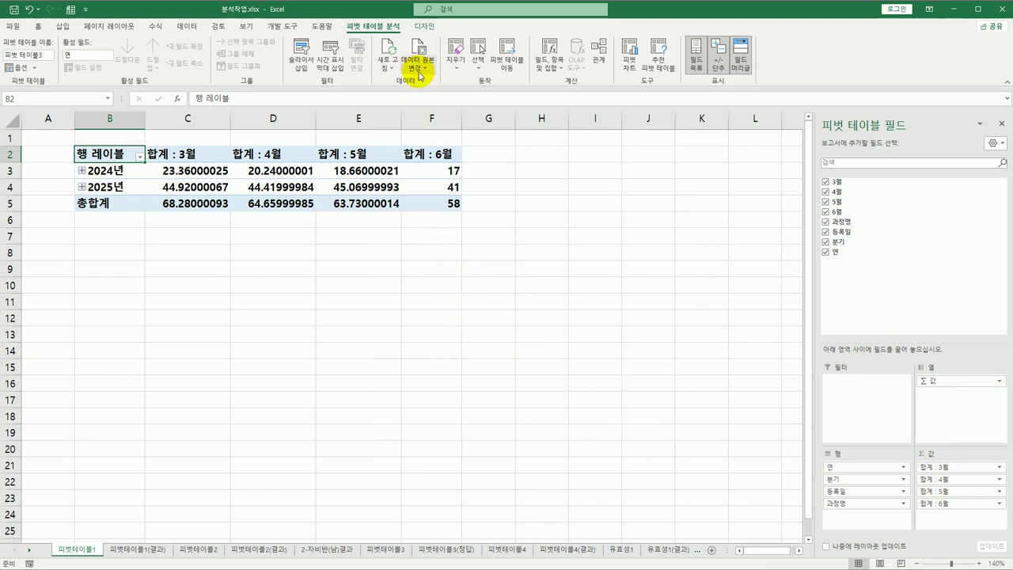
Show the PivotTable report in outline form (개요 형식으로 표시).
click(425, 30)
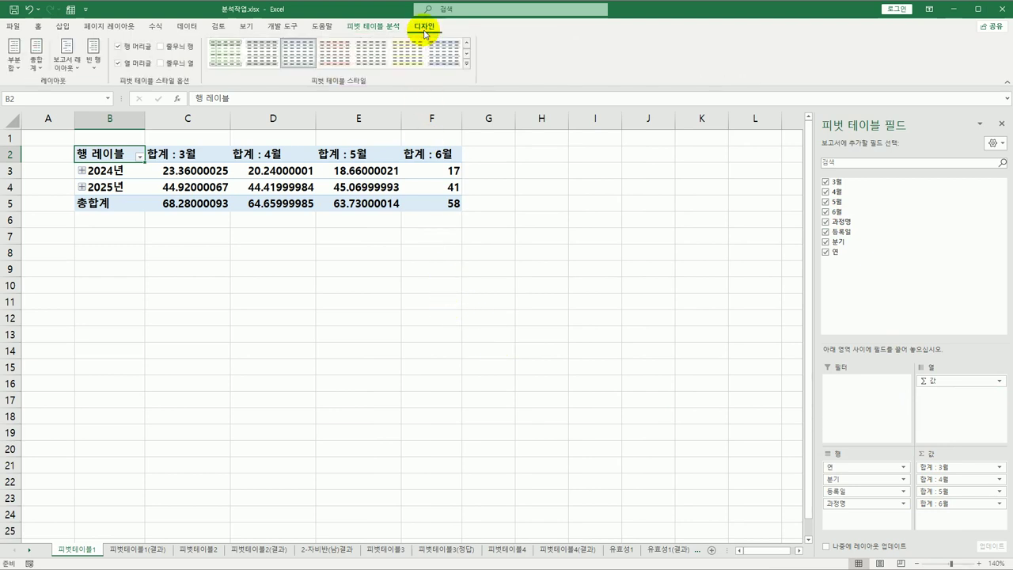
click(68, 63)
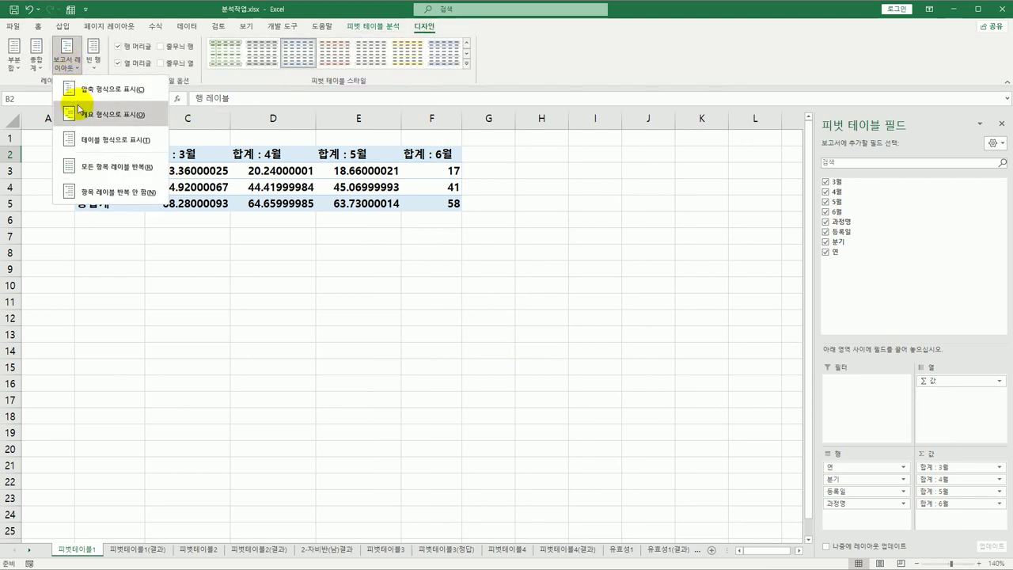
click(80, 113)
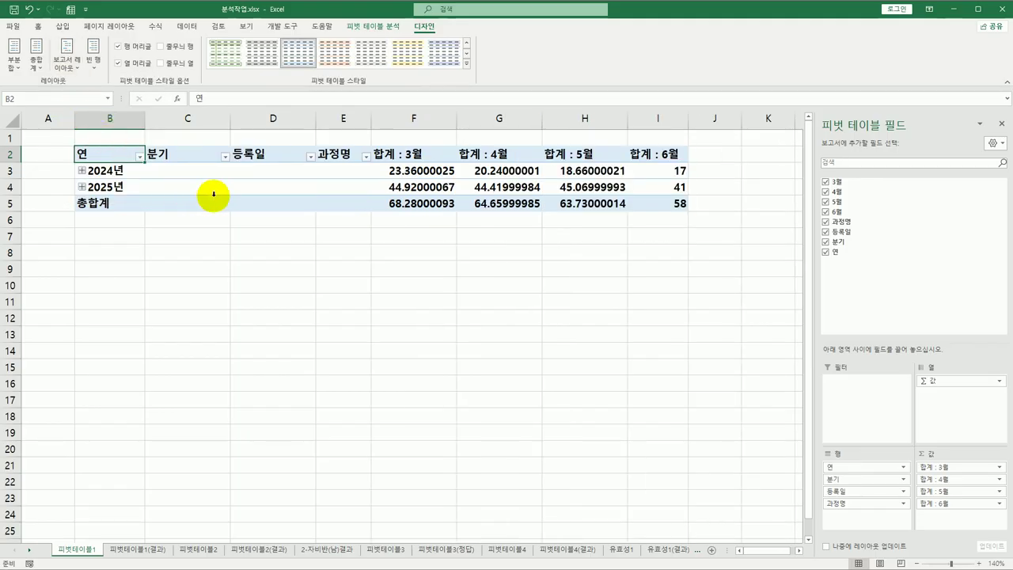
Regroup the 등록일 dates by 월 (month) only, removing the 분기 and 연 grouping units.
click(104, 170)
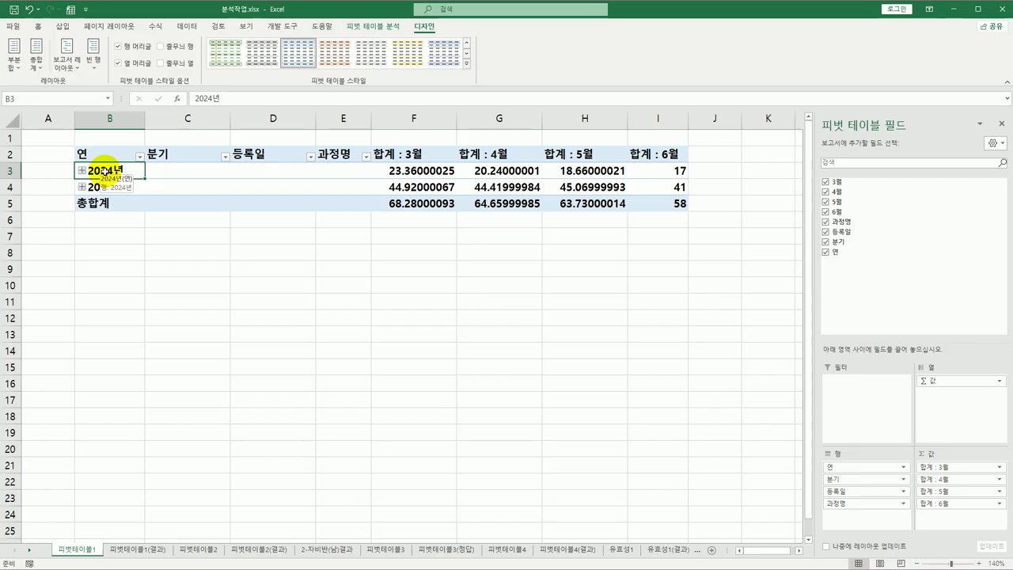
right_click(105, 170)
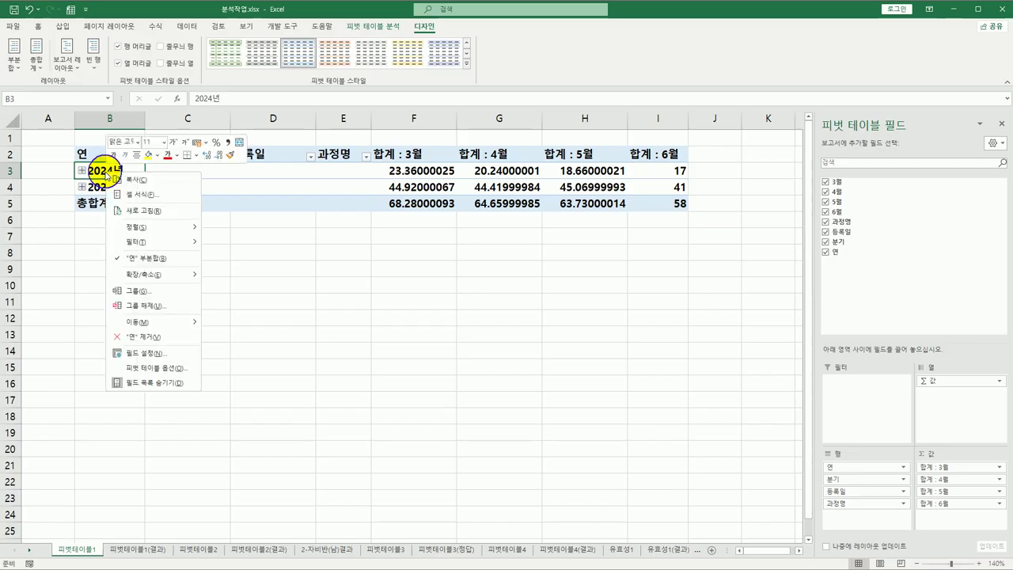
click(132, 292)
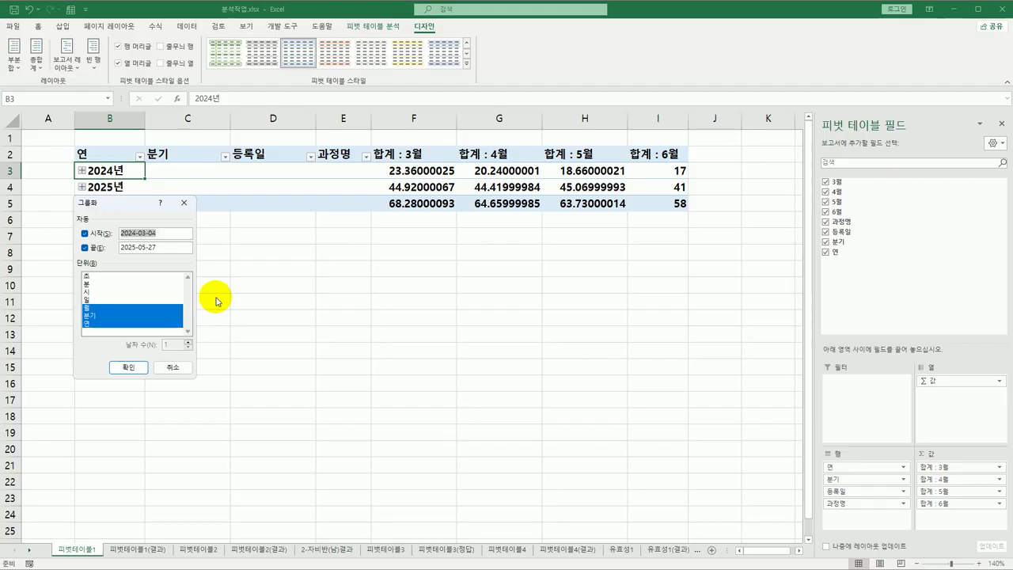
click(119, 317)
click(119, 324)
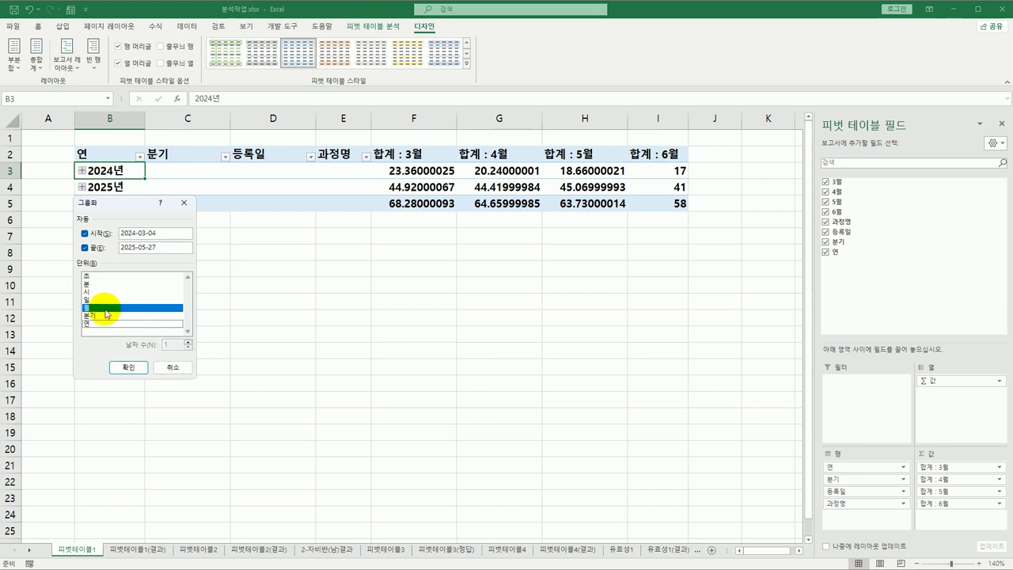
click(128, 367)
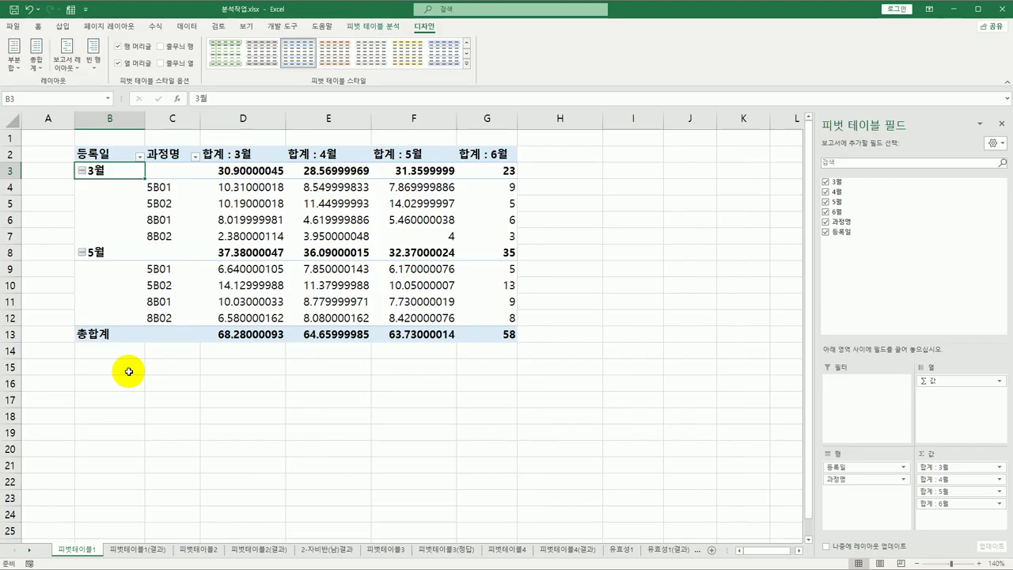
Show all subtotals at the bottom of each group and set the 등록일 field's custom subtotals to 개수 and 평균.
click(14, 56)
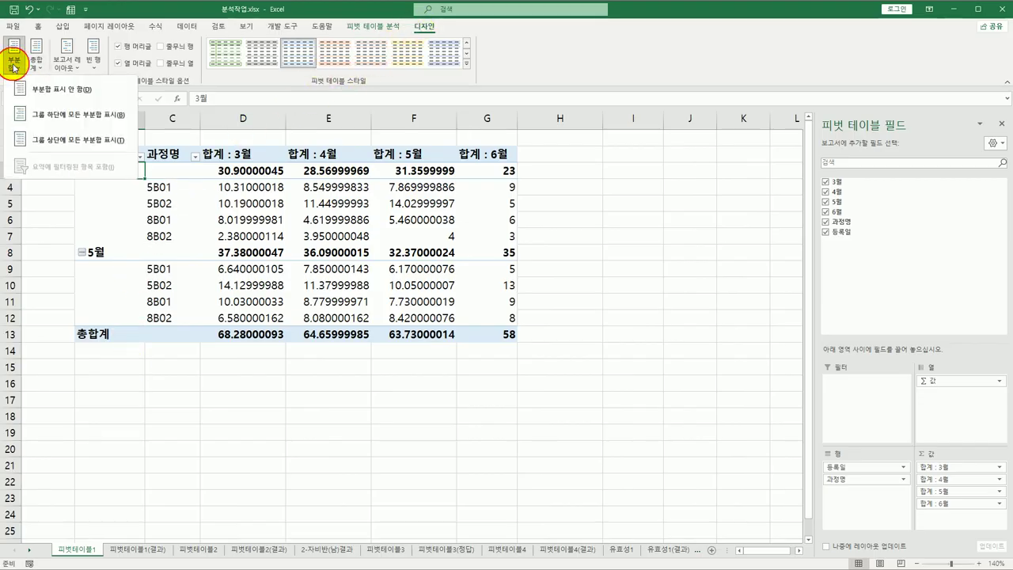
click(39, 117)
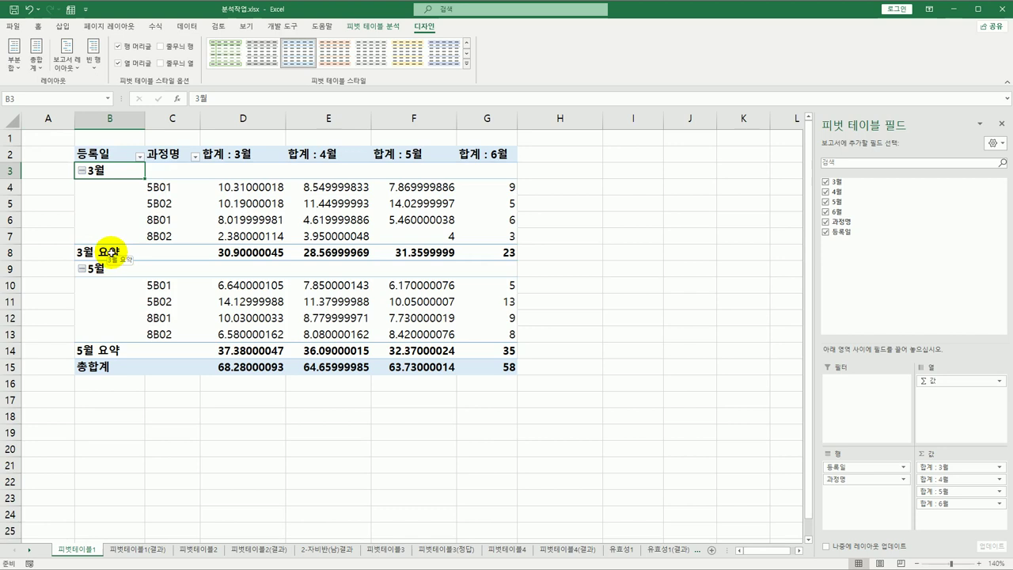
click(108, 252)
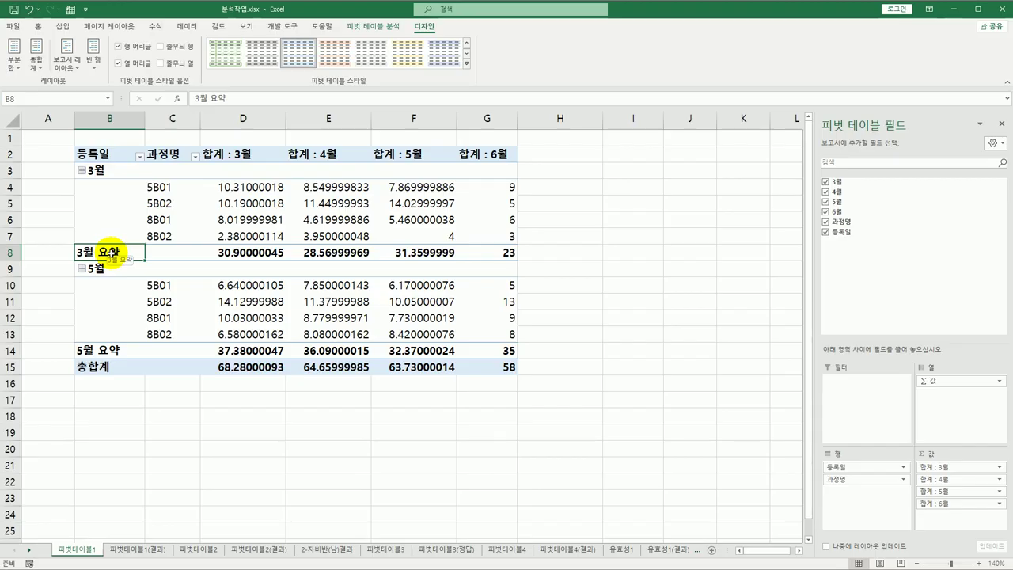
right_click(111, 253)
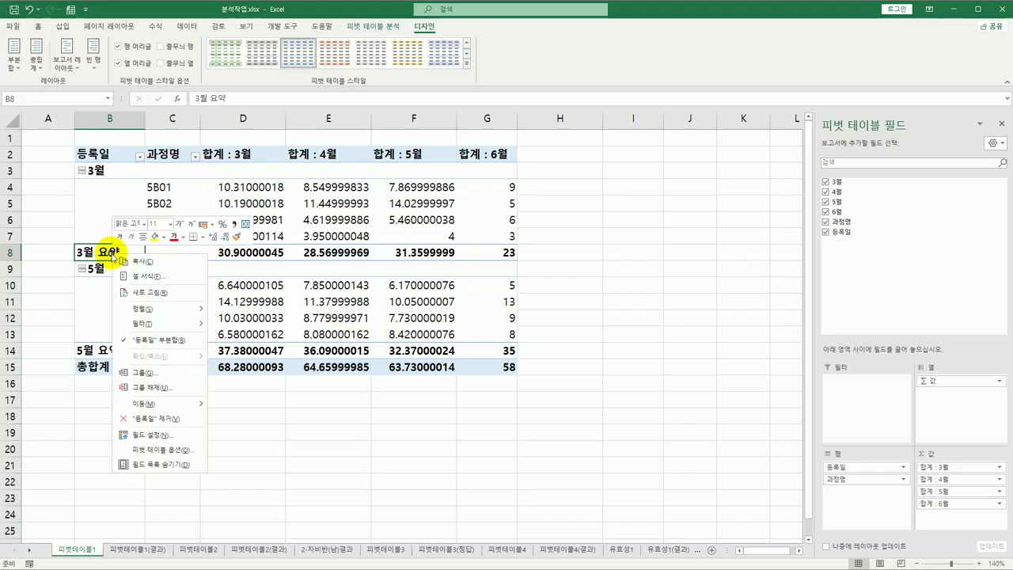
click(161, 442)
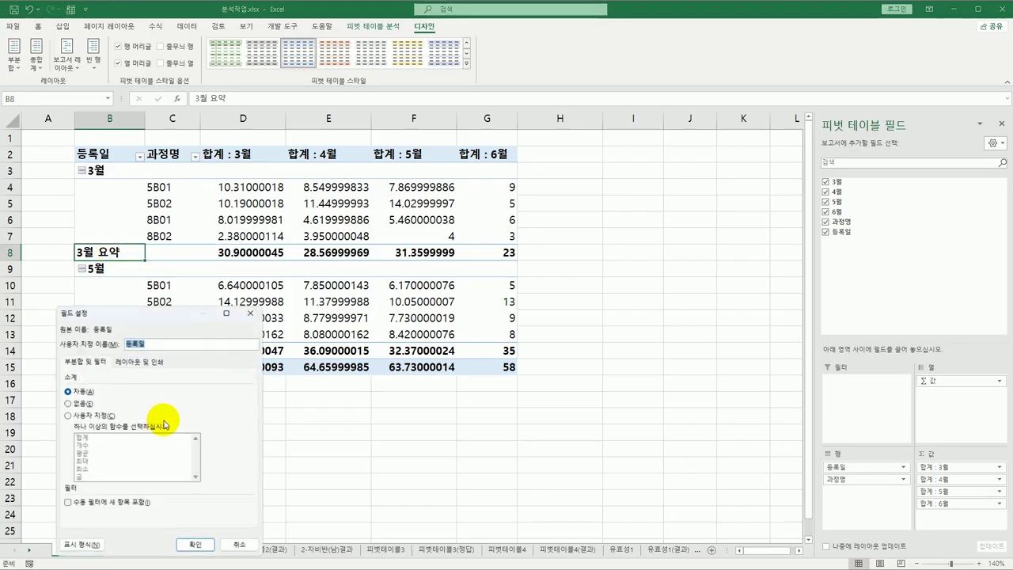
drag(160, 261, 281, 129)
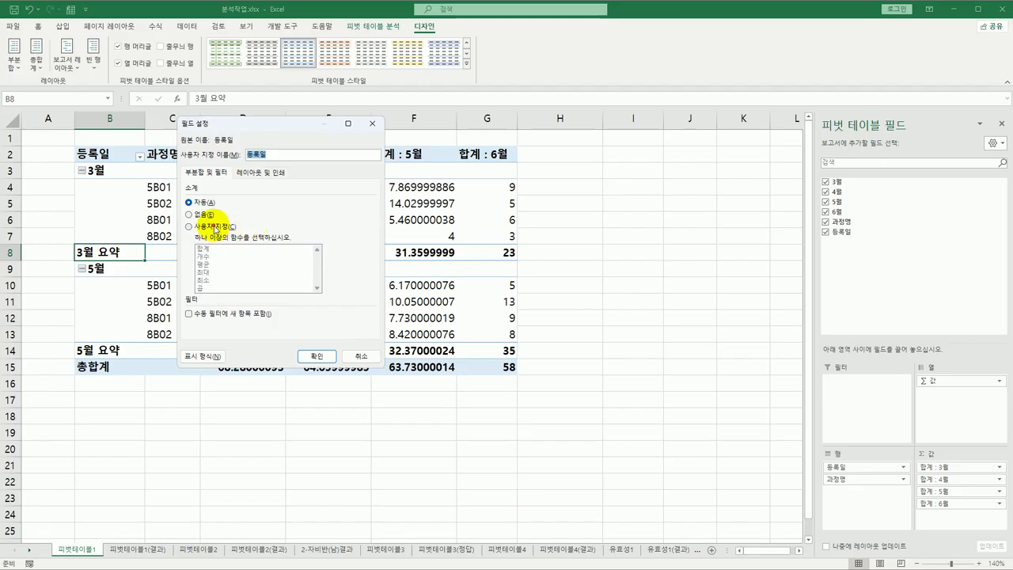
click(212, 227)
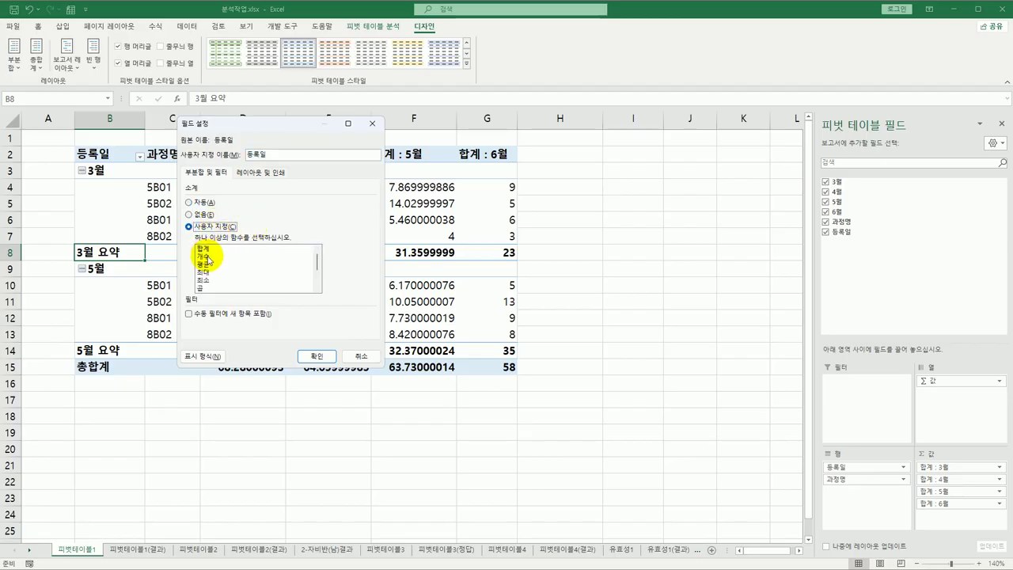
click(208, 258)
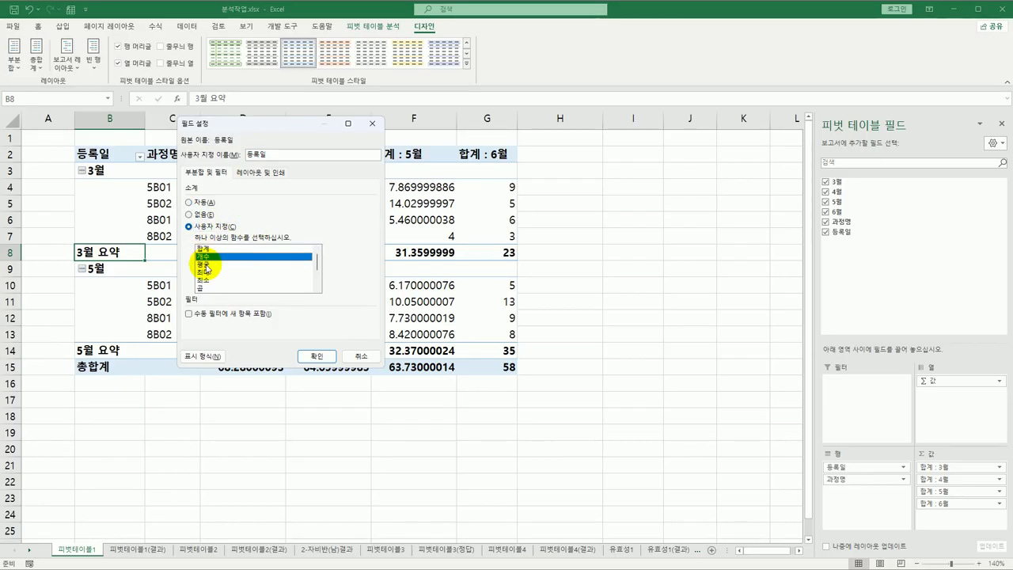
click(207, 266)
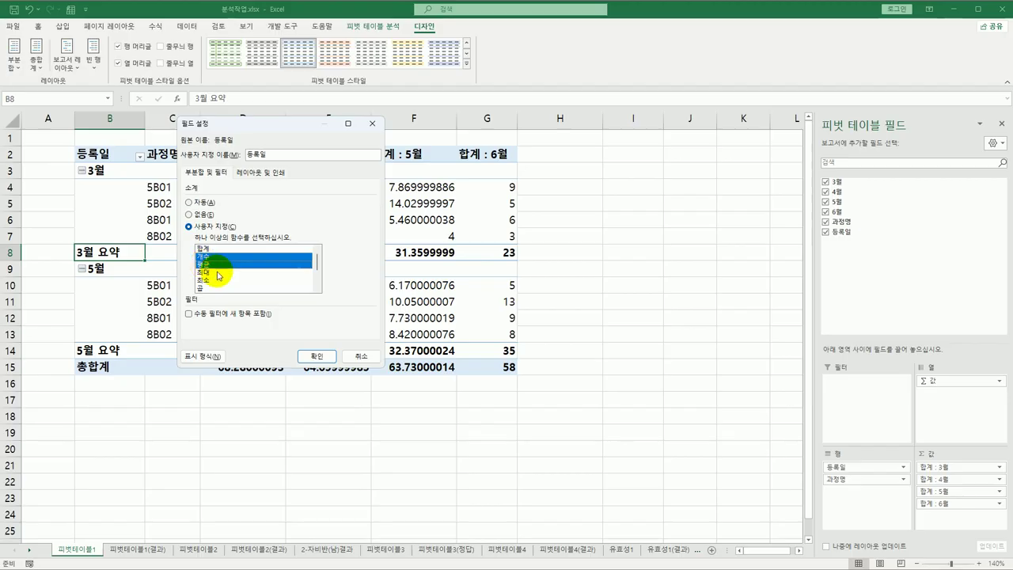
click(317, 356)
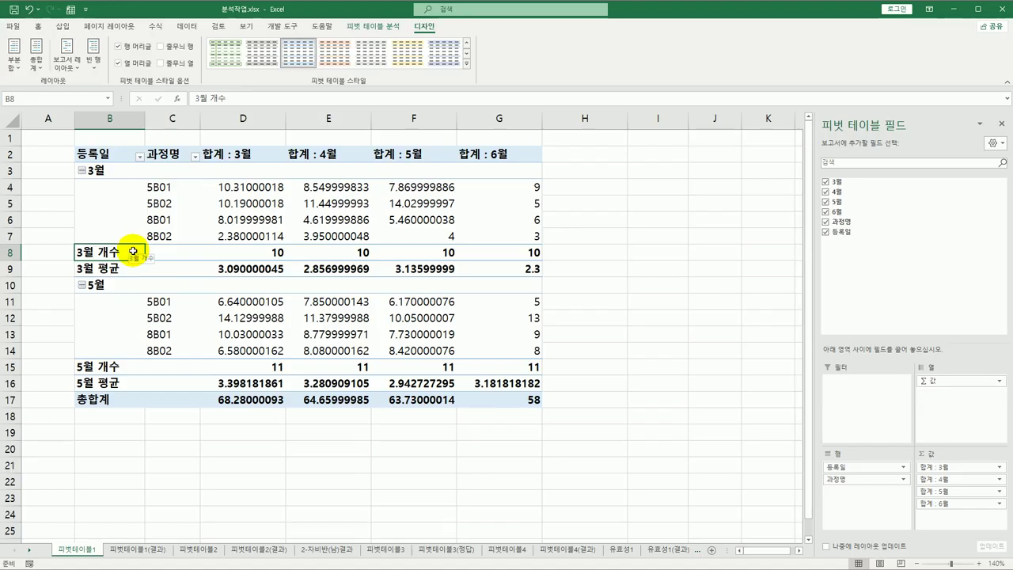
Apply the custom number format @"**" to the 3월 개수 and 5월 개수 label cells.
ctrl+click(113, 367)
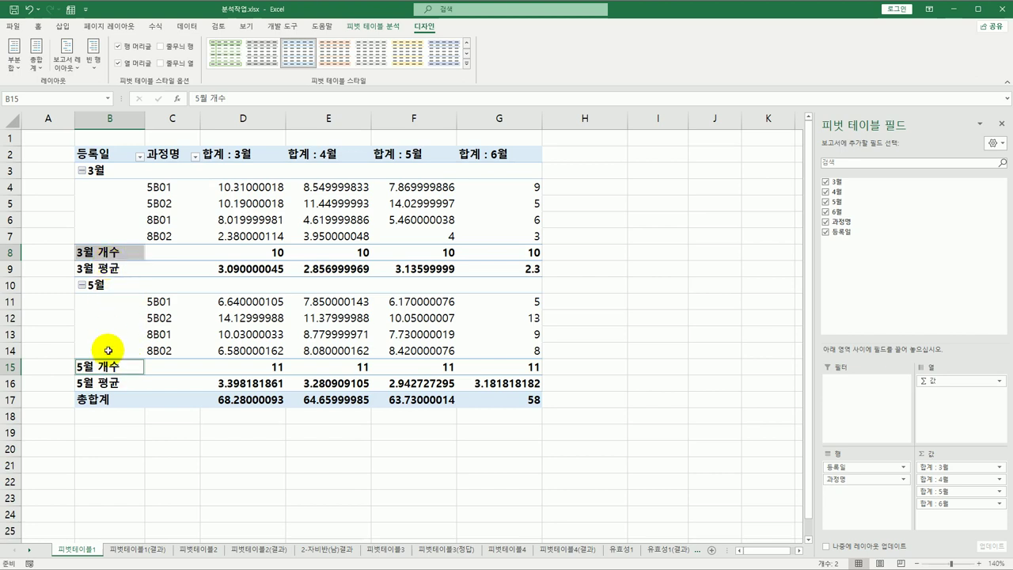
right_click(117, 251)
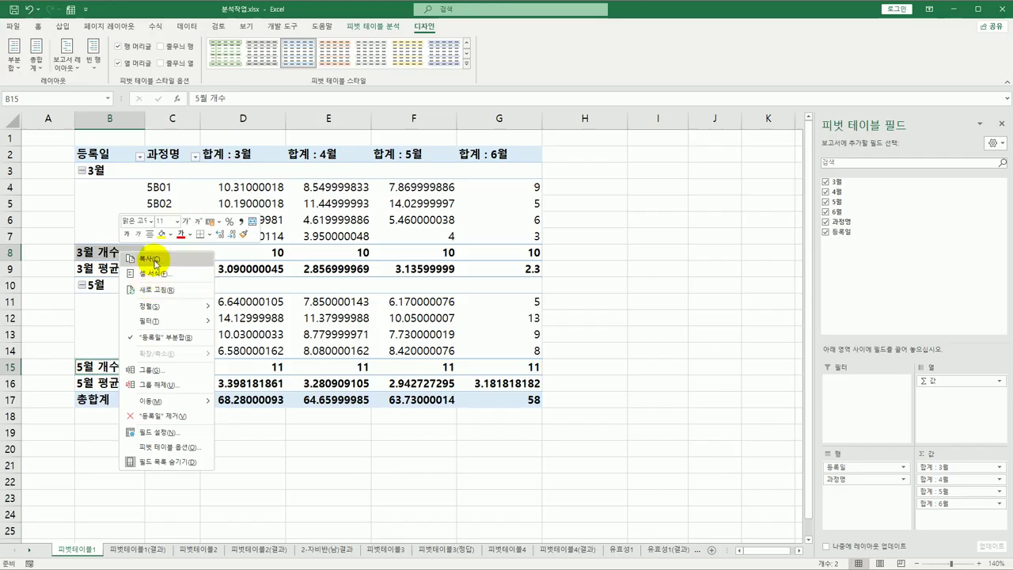
click(156, 273)
drag(155, 137, 325, 138)
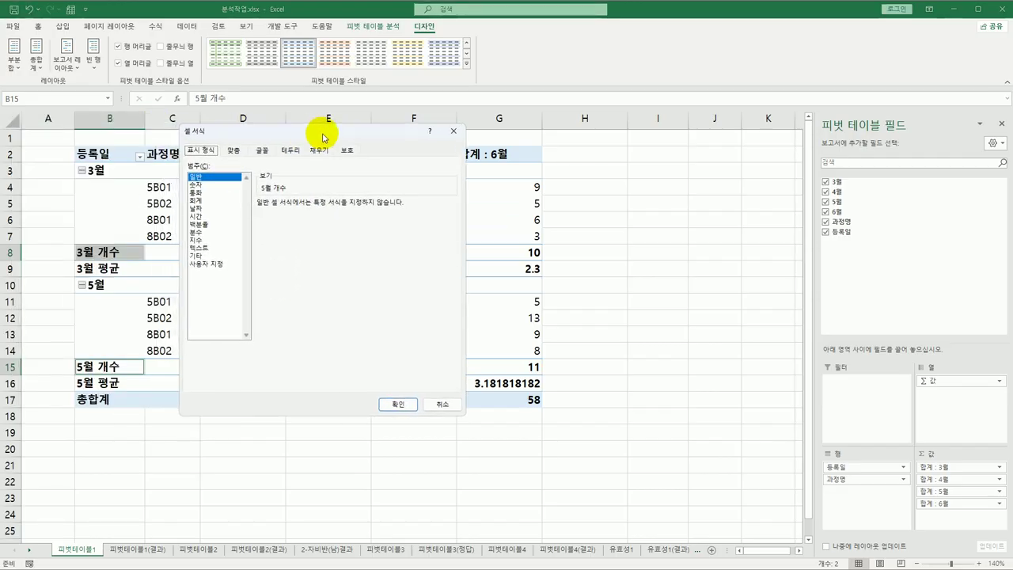
click(208, 263)
drag(281, 212, 248, 215)
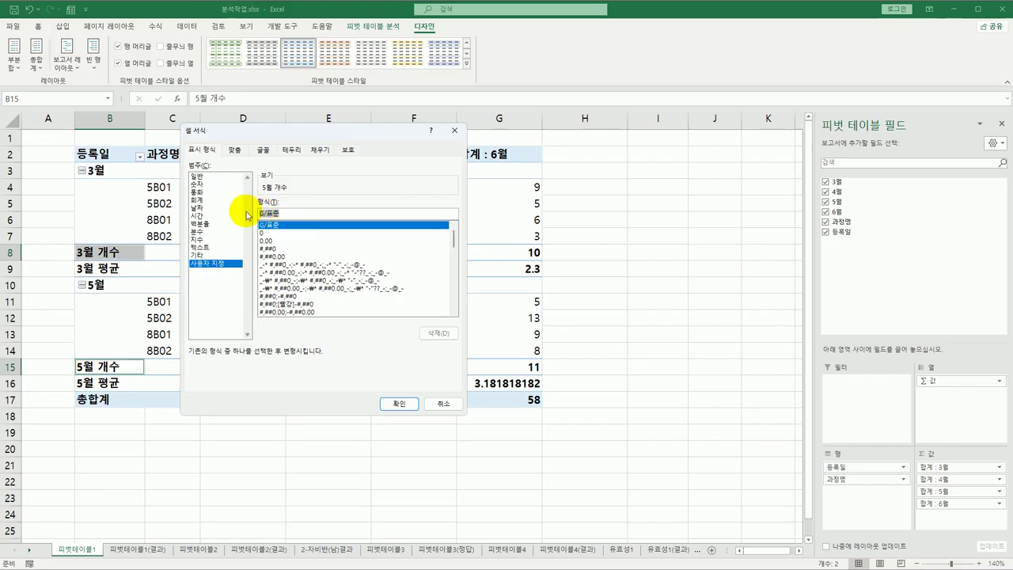
text(@)
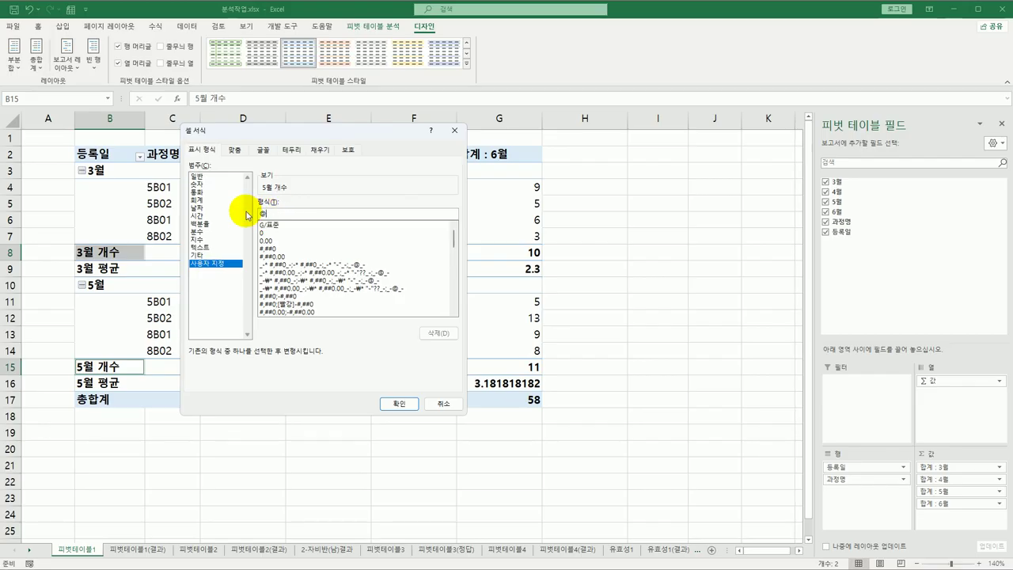
text("**)
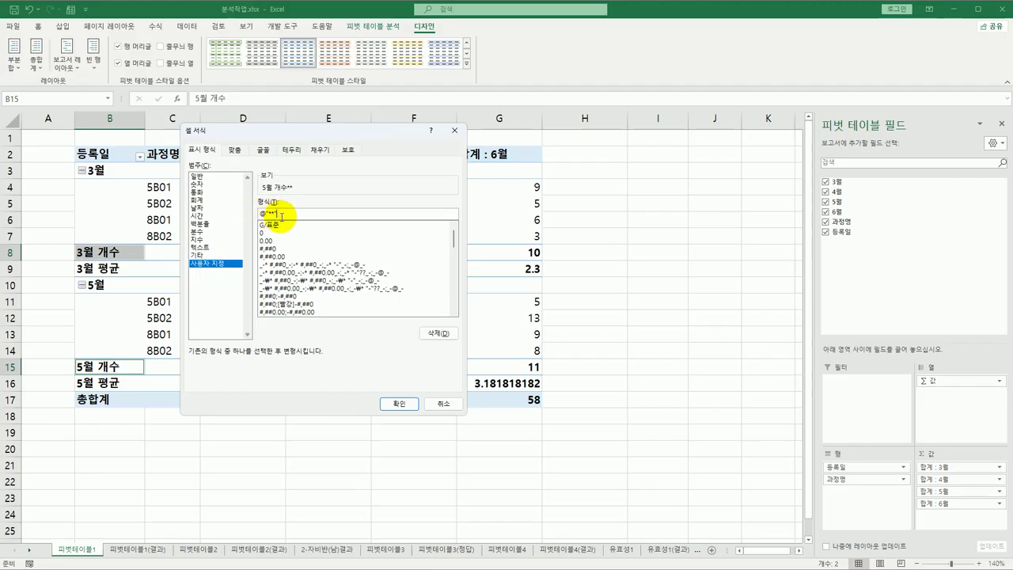
click(399, 405)
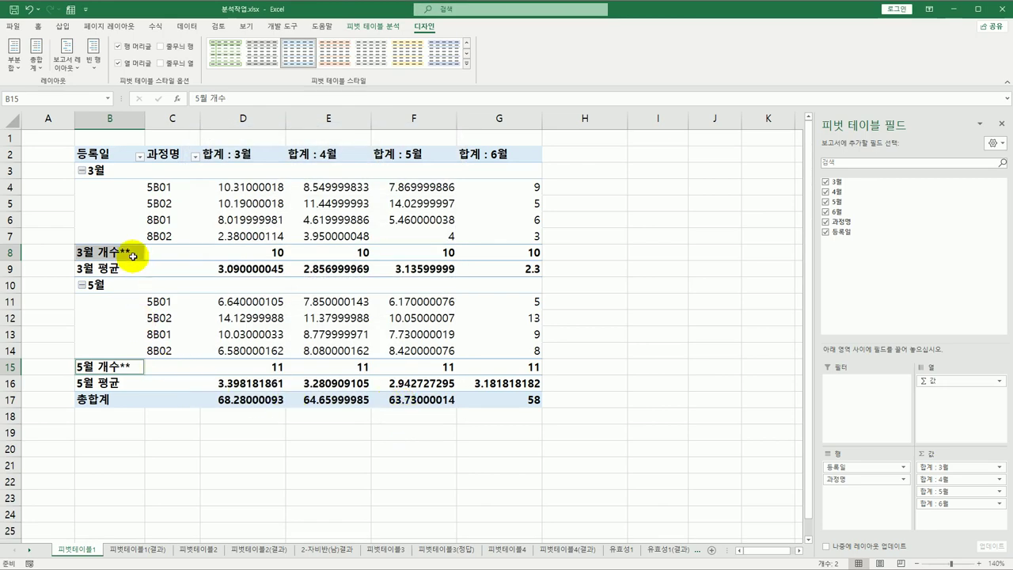
click(115, 366)
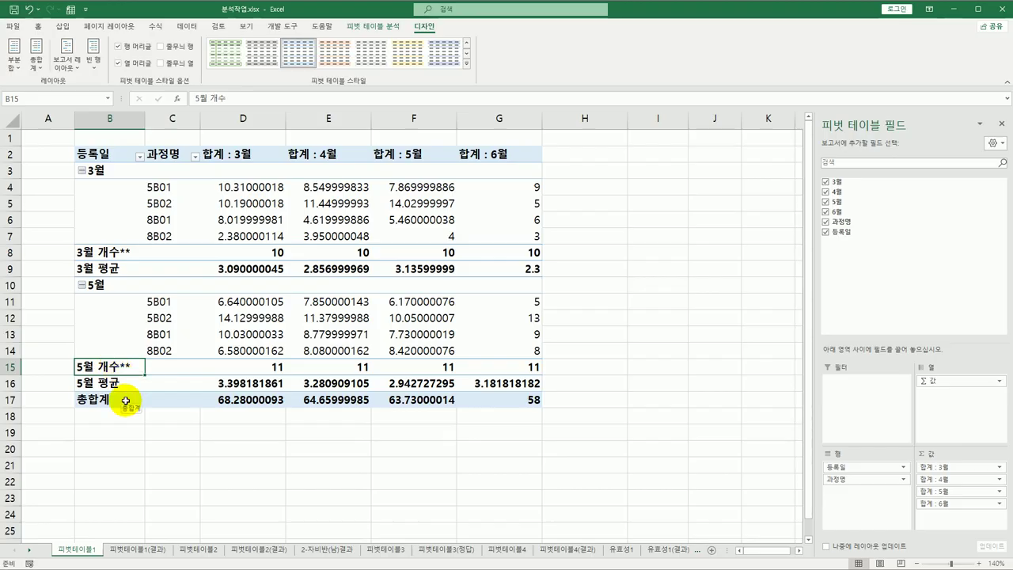
Compare the finished PivotTable with the reference on the 피벗테이블1(결과) worksheet.
click(138, 549)
click(87, 549)
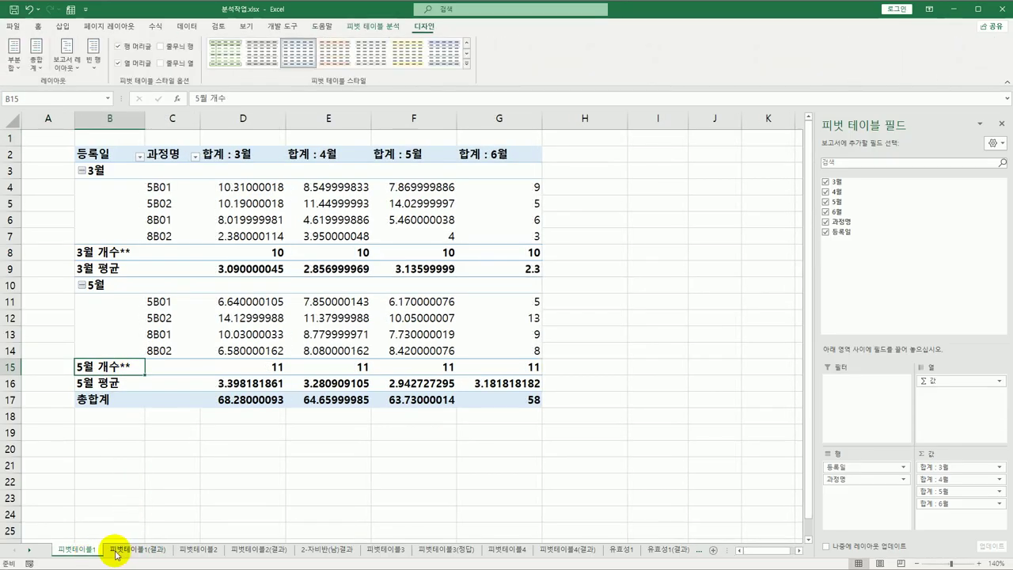
click(122, 555)
click(89, 549)
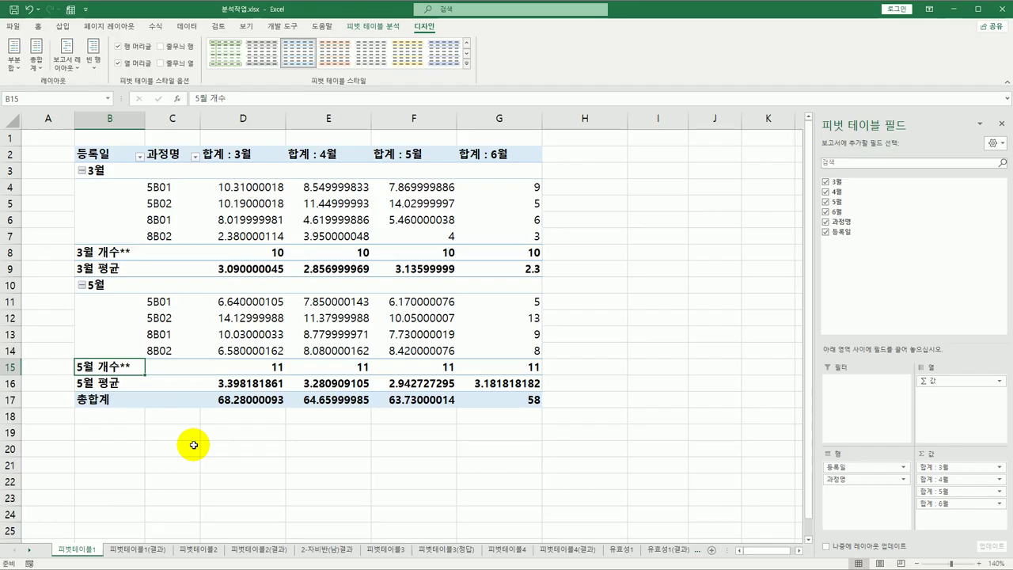
click(63, 155)
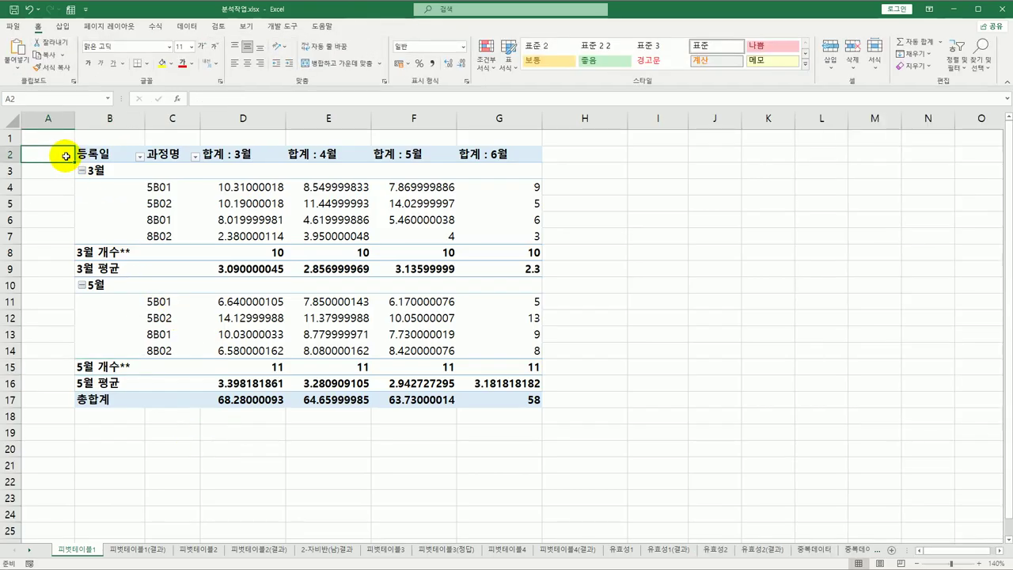
click(188, 26)
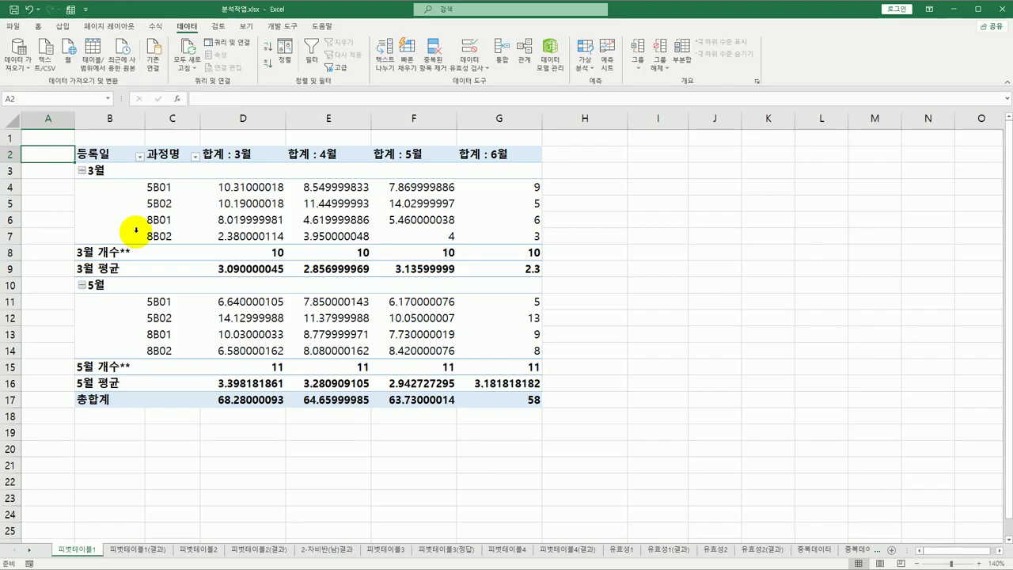
click(62, 28)
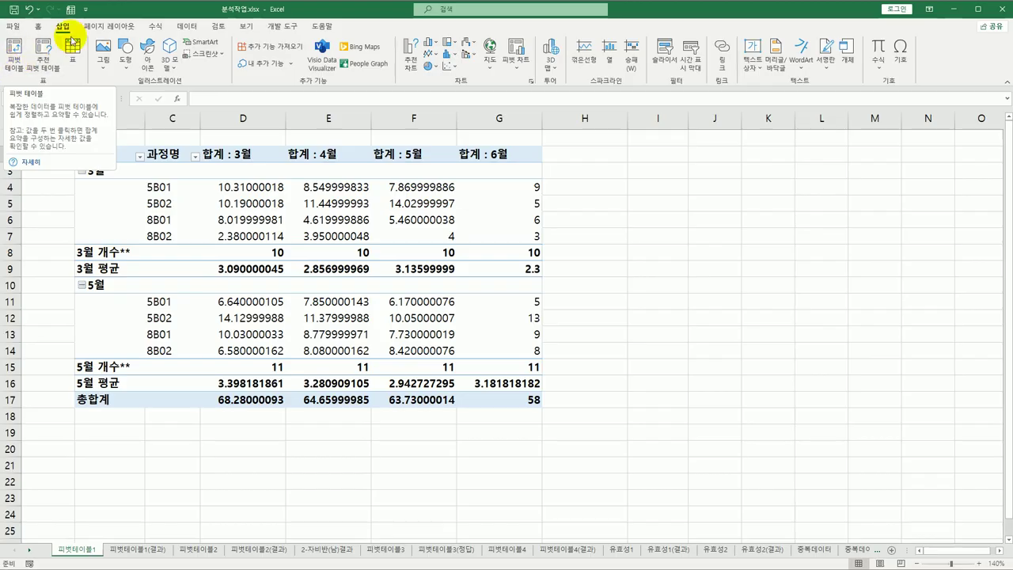
click(181, 28)
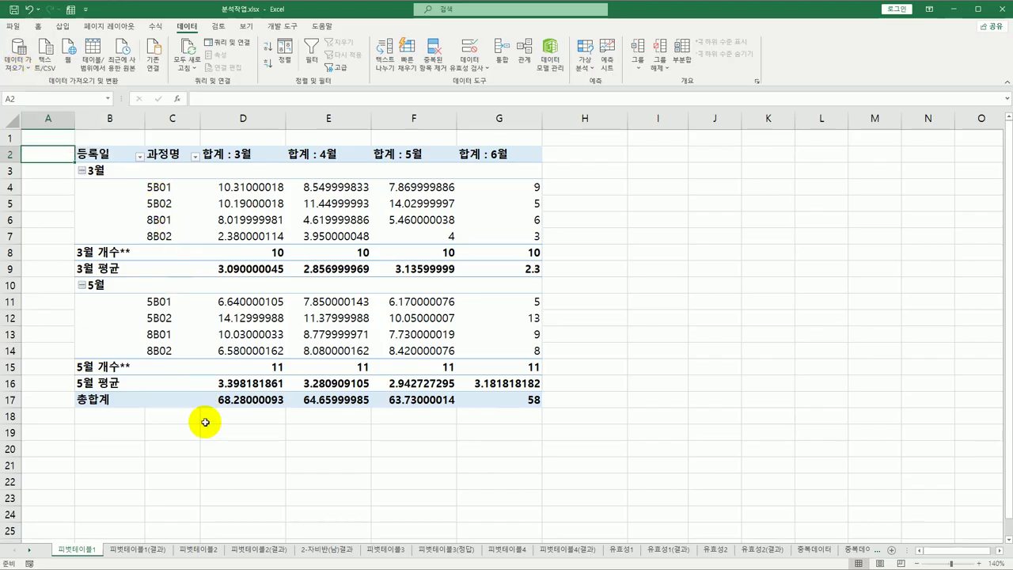
click(205, 433)
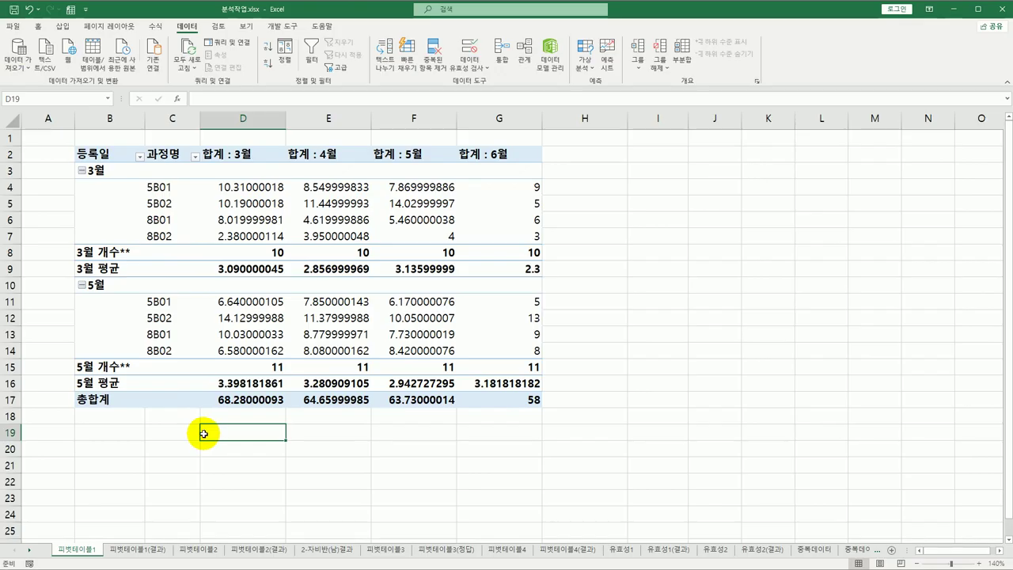
Start a PivotTable at cell B3 of the 피벗테이블2 worksheet, using an external data source.
click(198, 551)
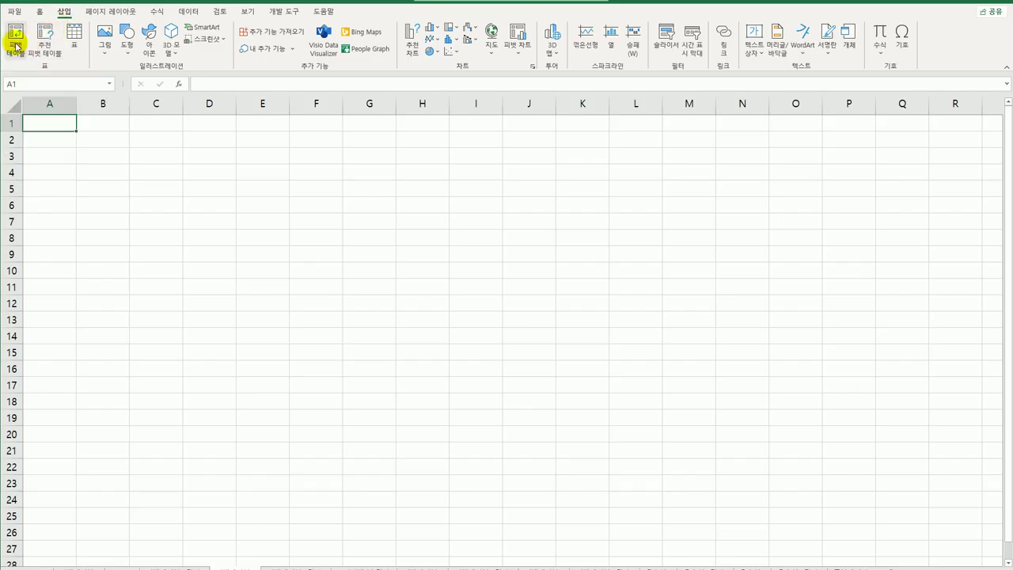
click(167, 281)
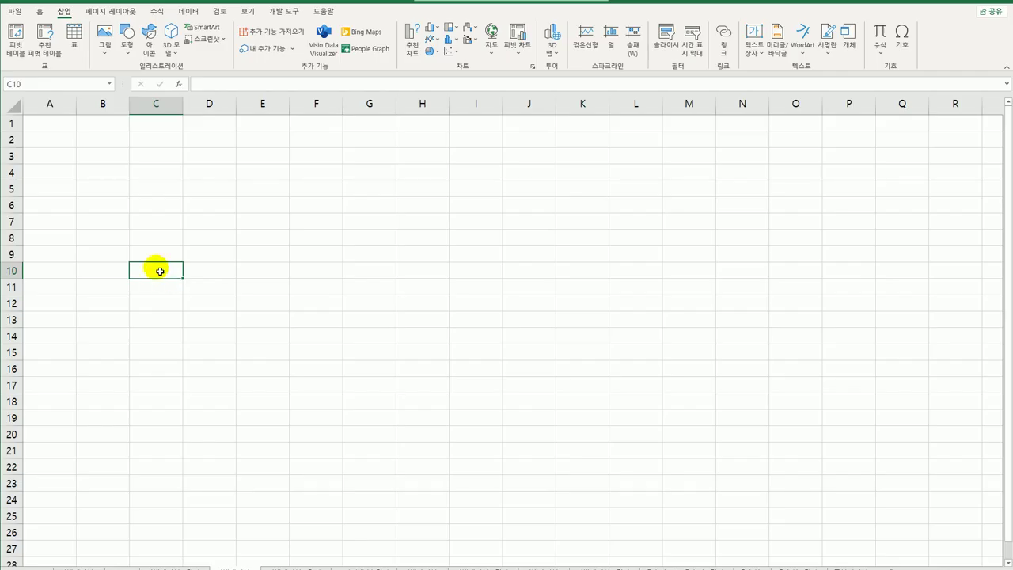
click(94, 161)
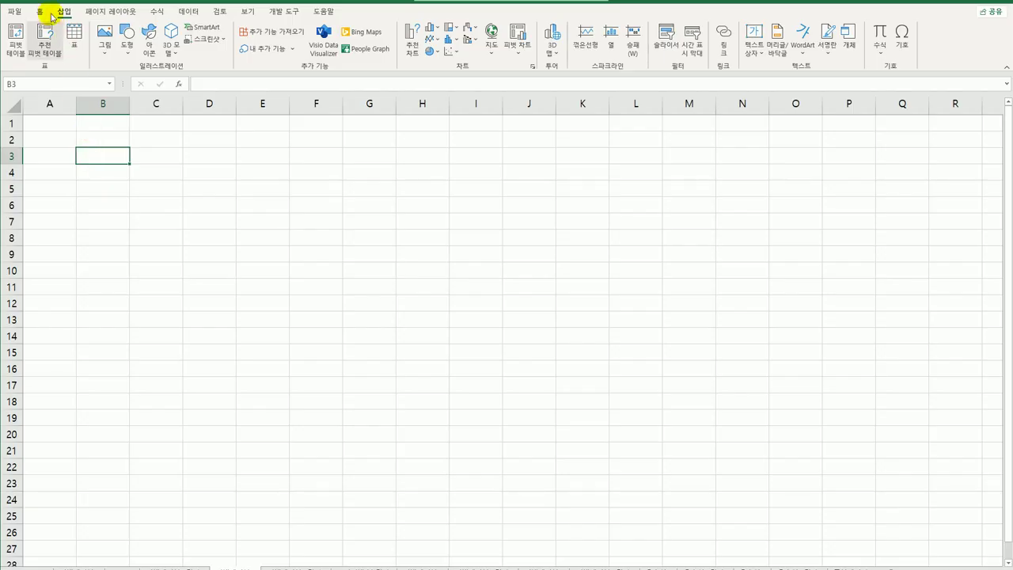
click(17, 39)
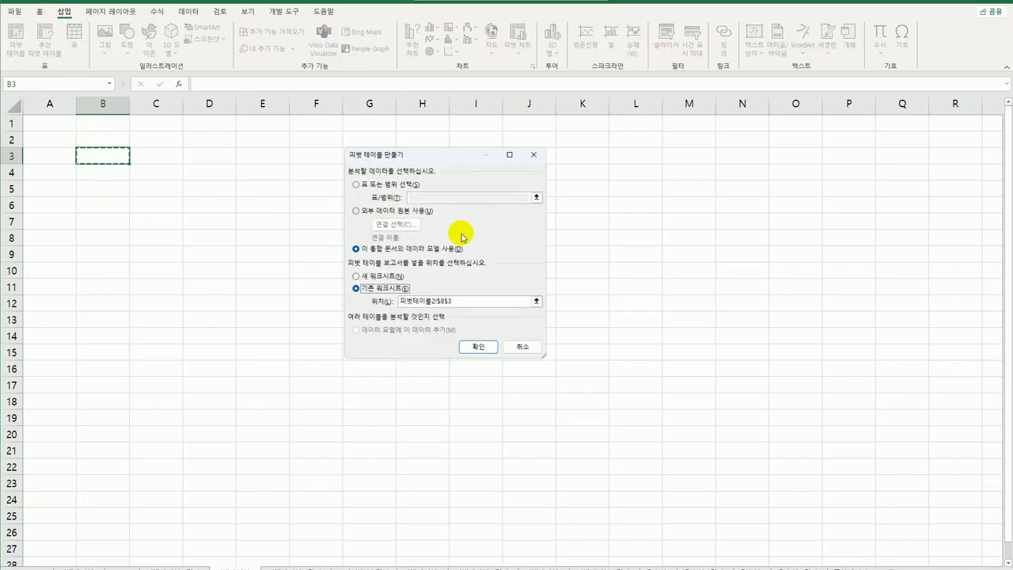
click(360, 210)
click(383, 225)
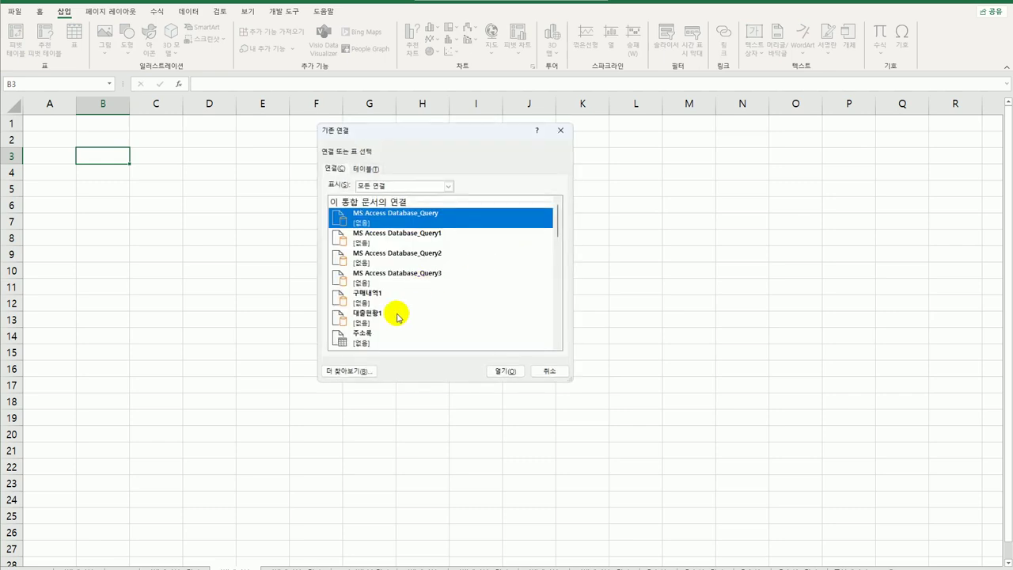
Open the 주소록 workbook from C:\컴활1급(상시)\스프레드시트\이론 as the data source.
click(369, 372)
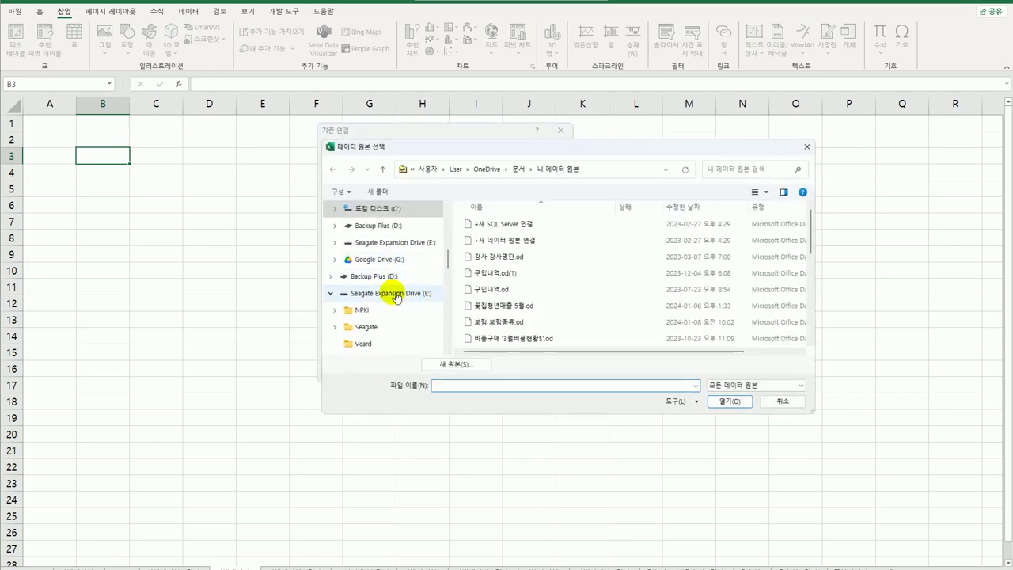
click(396, 208)
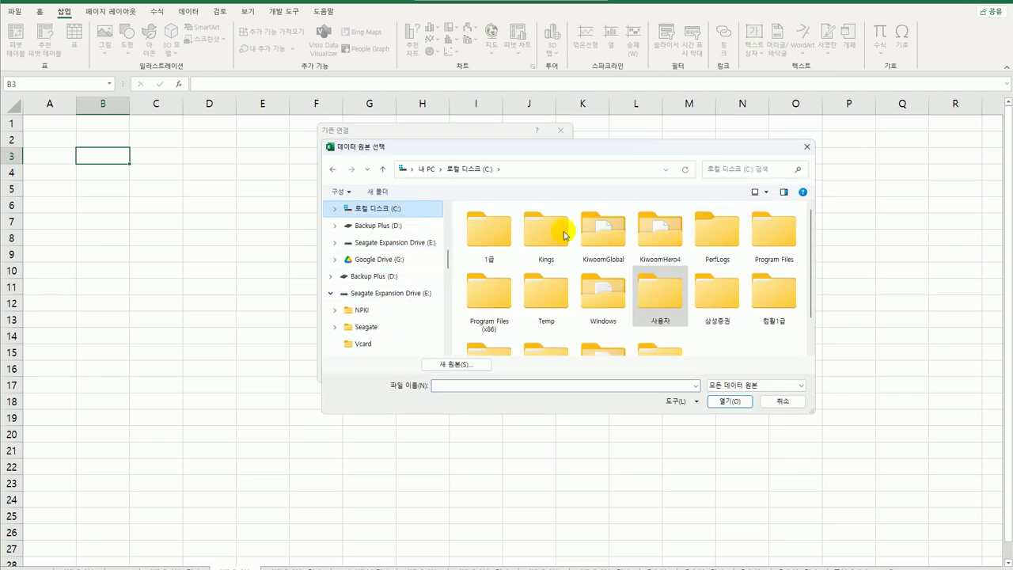
scroll(695, 333, down, 1)
double_click(548, 327)
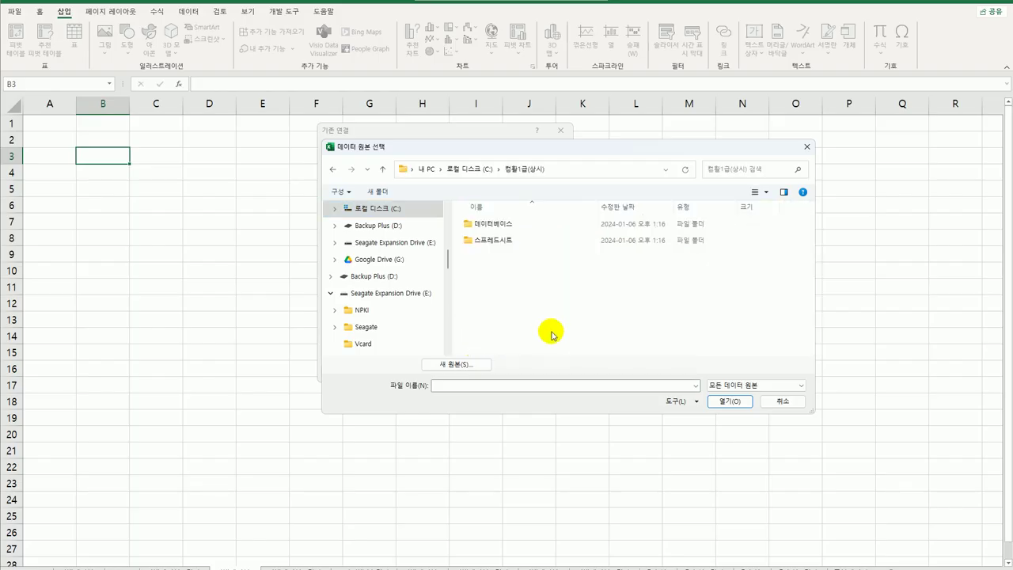
double_click(509, 242)
double_click(493, 255)
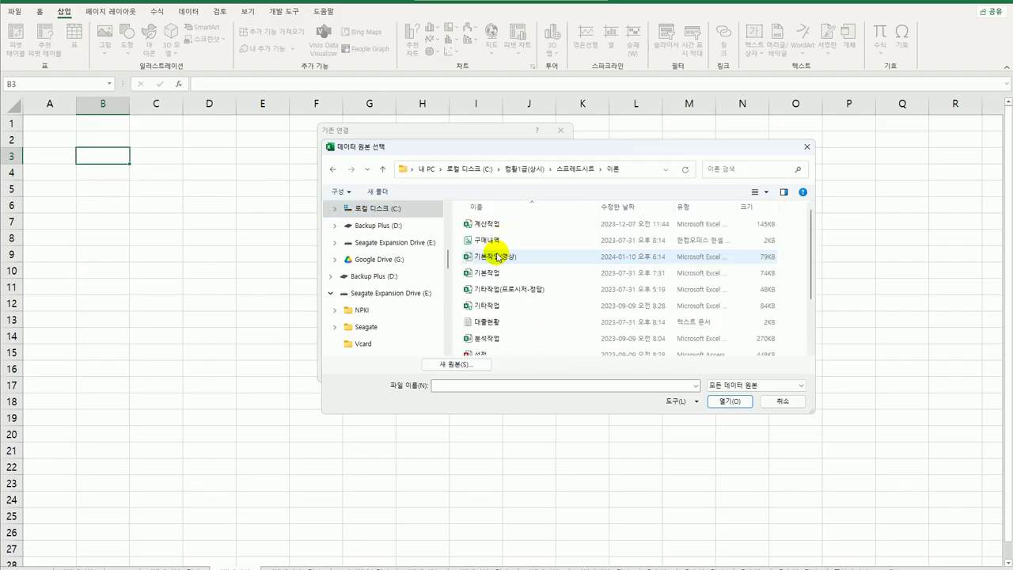
scroll(541, 309, down, 2)
click(540, 318)
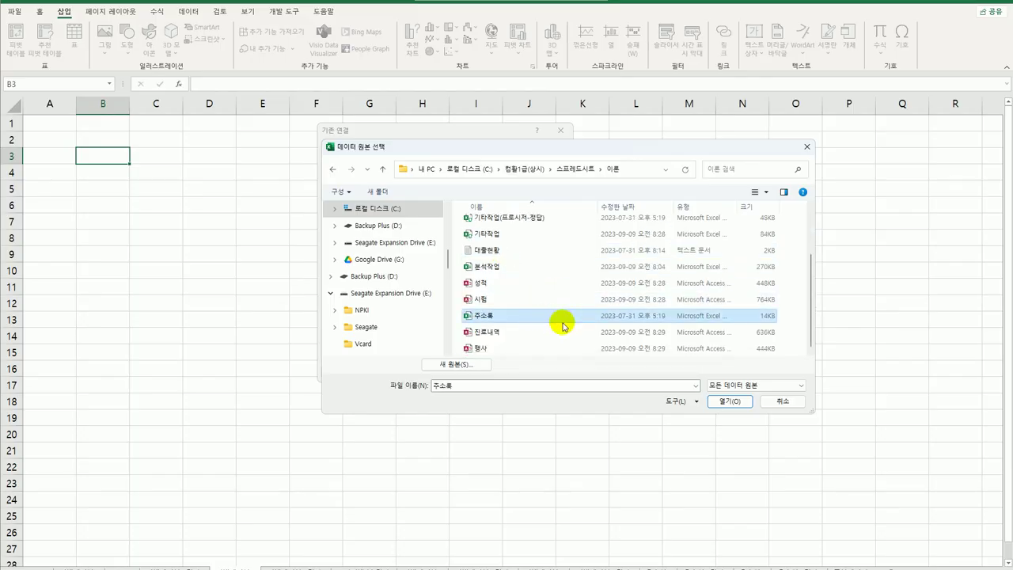
click(730, 402)
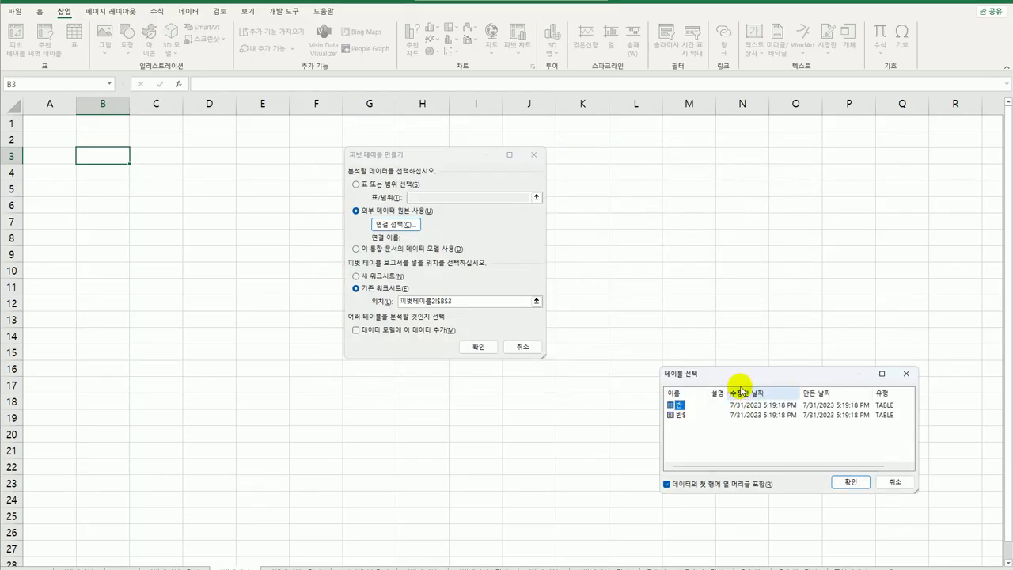
Choose the 반 table from 주소록 and create the PivotTable on the existing worksheet.
drag(729, 376, 640, 217)
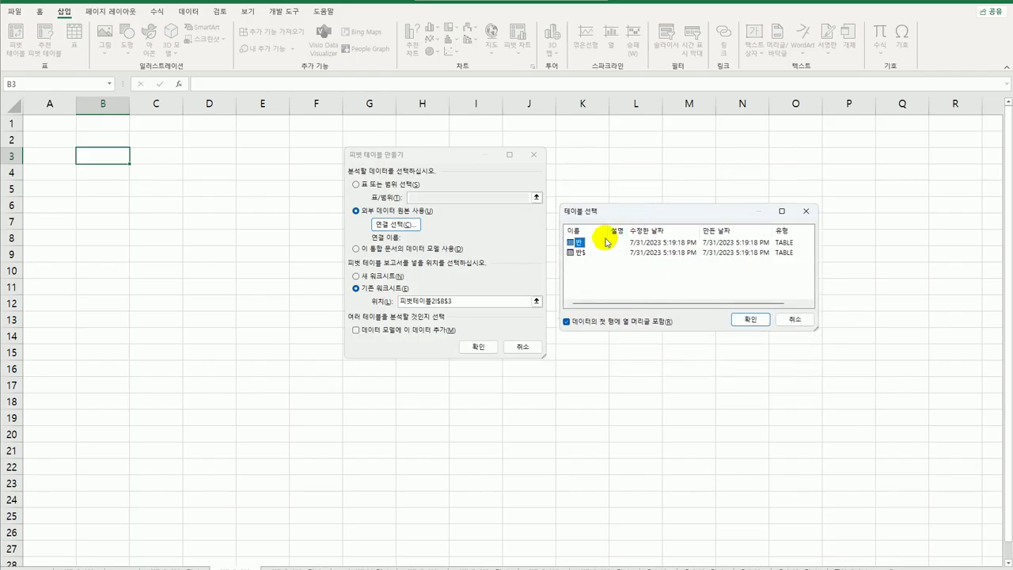
click(745, 323)
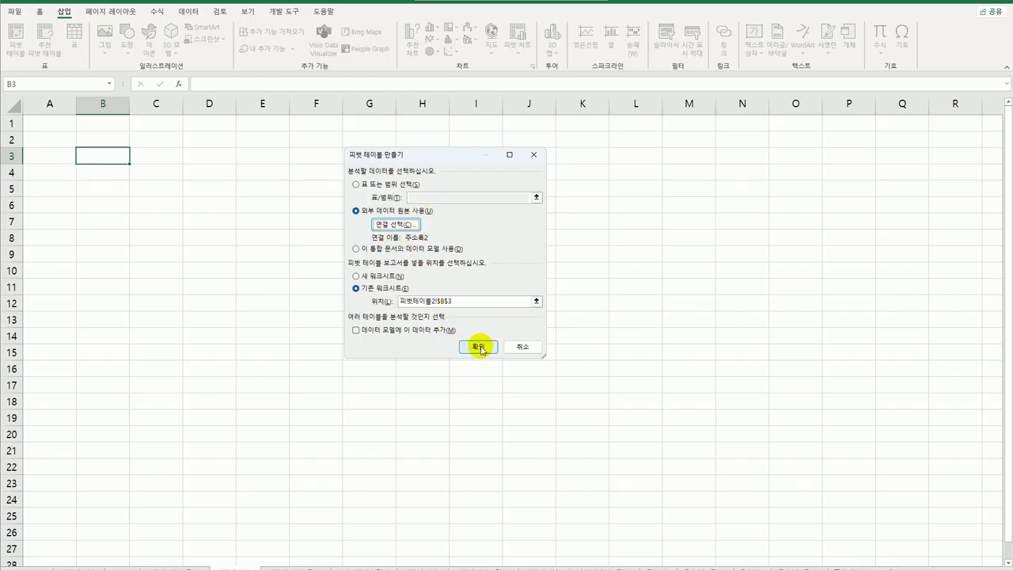
click(480, 348)
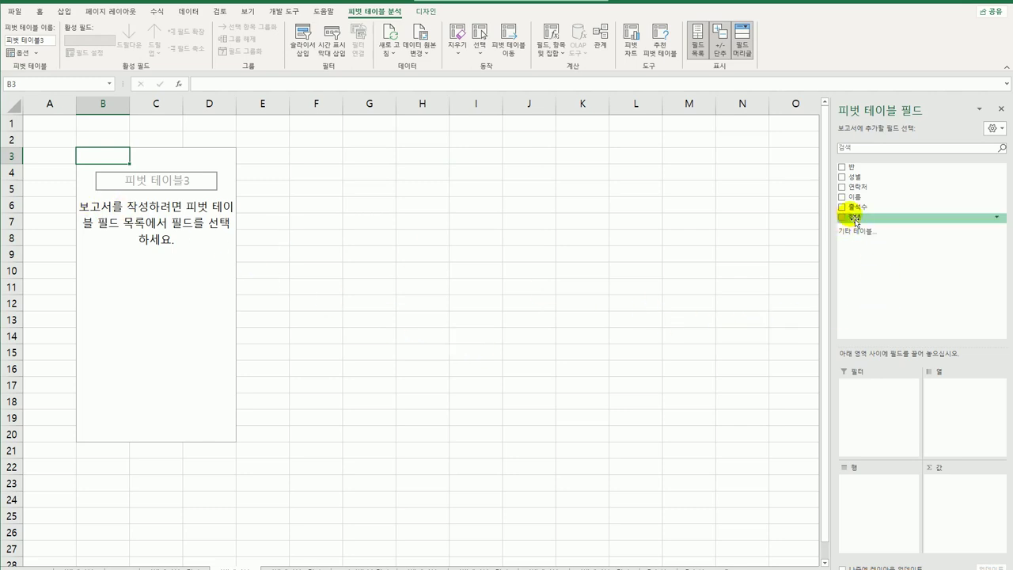
Lay out the PivotTable with 학년 and 반 as rows, 성별 as columns, and 출석수 and 이름 as values.
drag(854, 222, 896, 511)
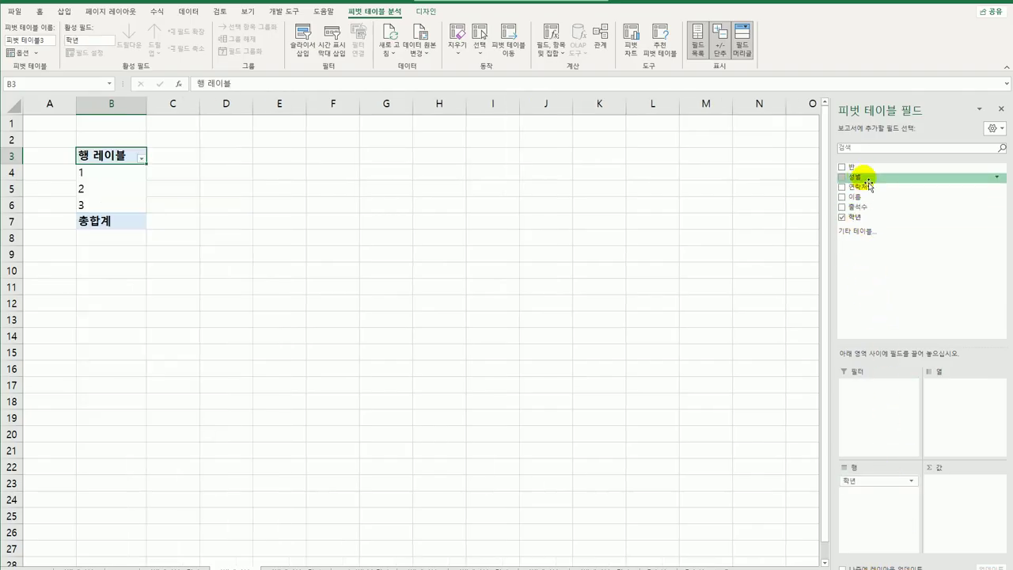
drag(870, 184, 963, 418)
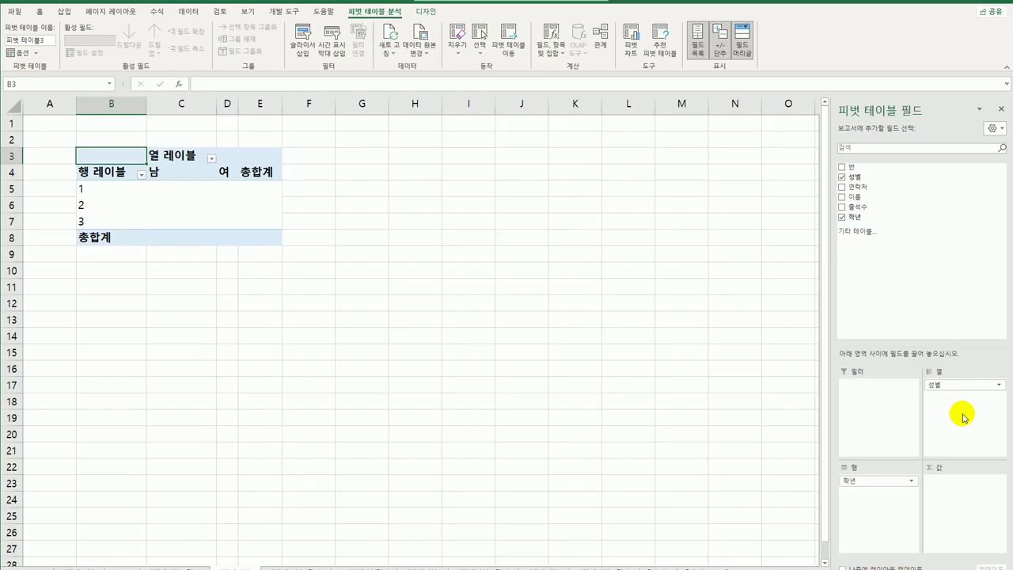
drag(851, 166, 863, 527)
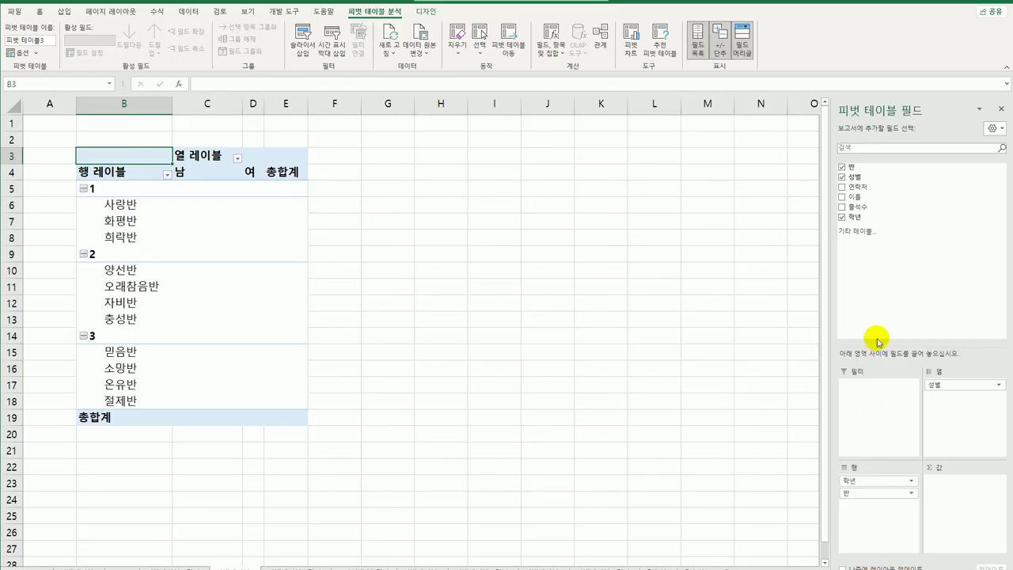
drag(877, 215, 962, 501)
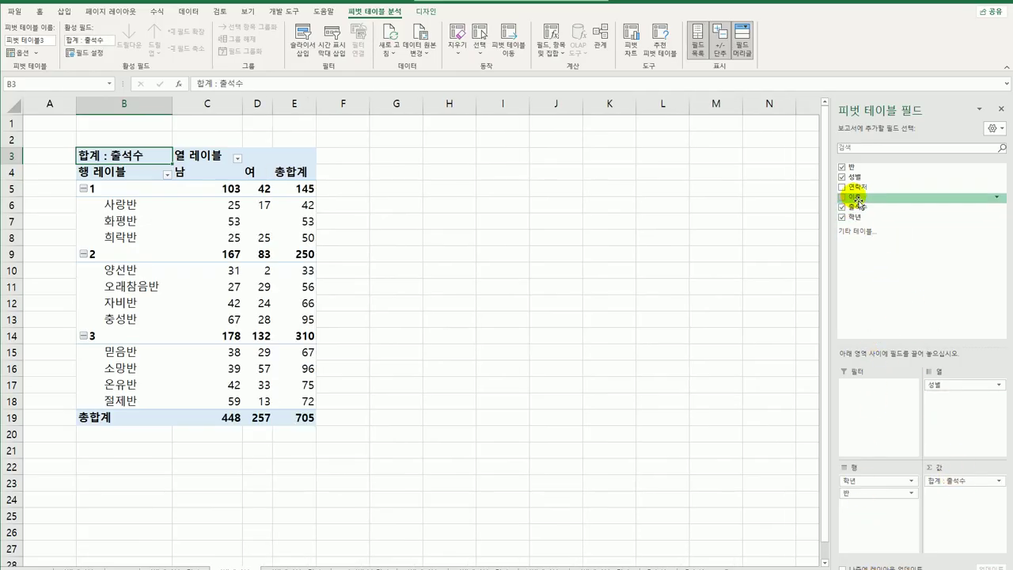
drag(859, 197, 966, 512)
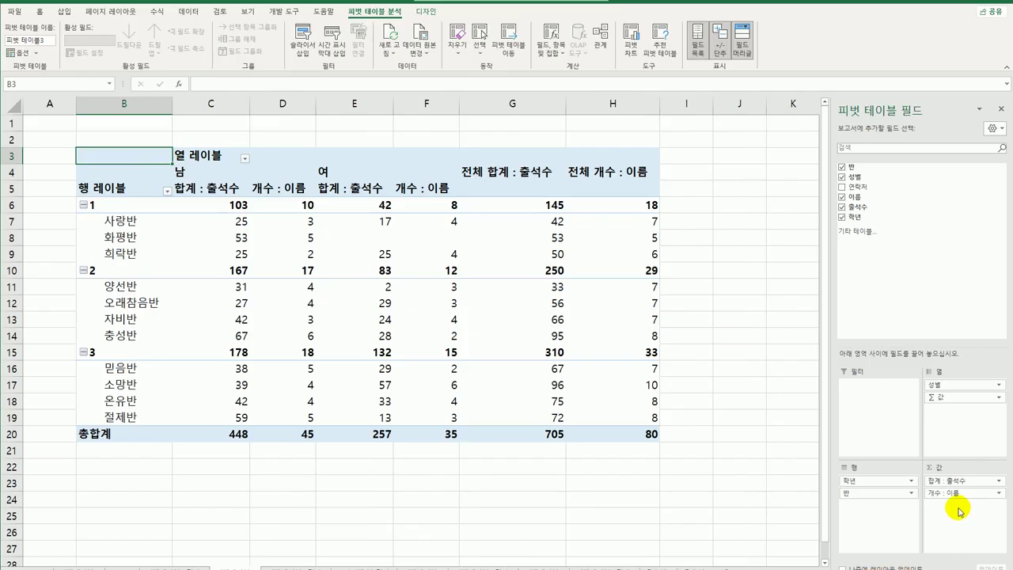
Set the PivotTable's report layout to outline form (개요 형식).
click(425, 11)
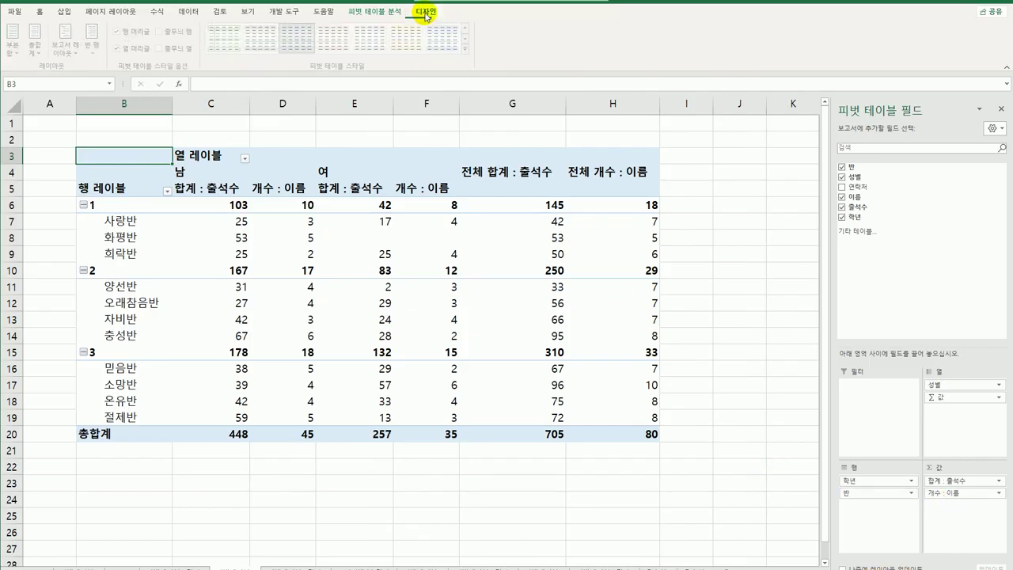
click(68, 40)
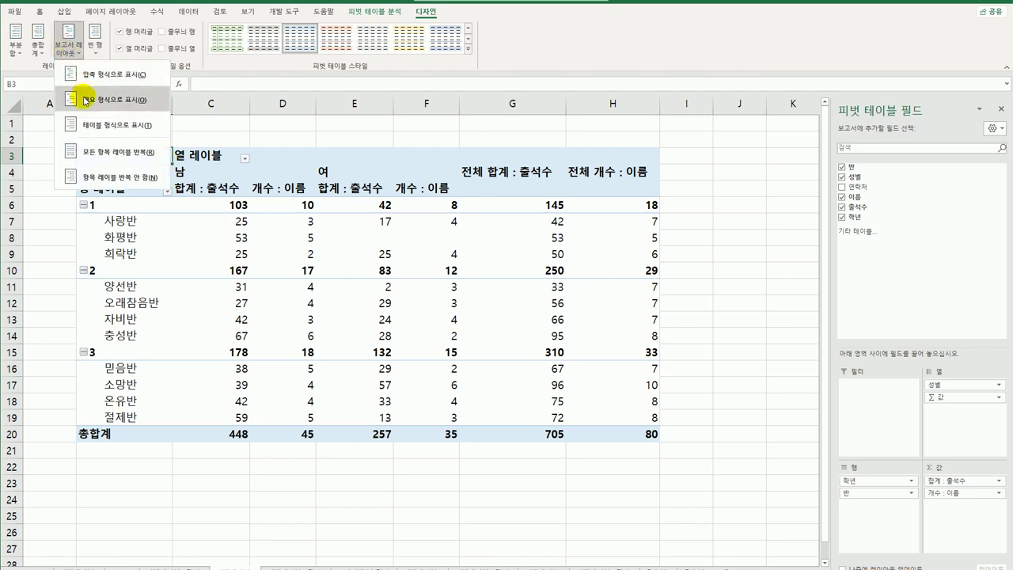
click(85, 100)
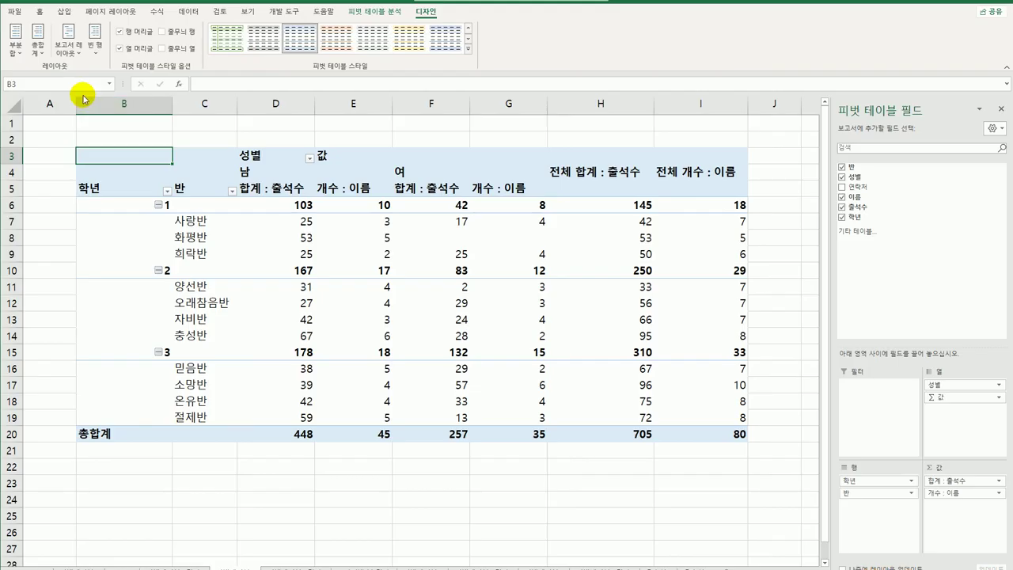
Summarize the 출석수 value field by 평균 and format it as 숫자 with 0 decimal places.
click(285, 192)
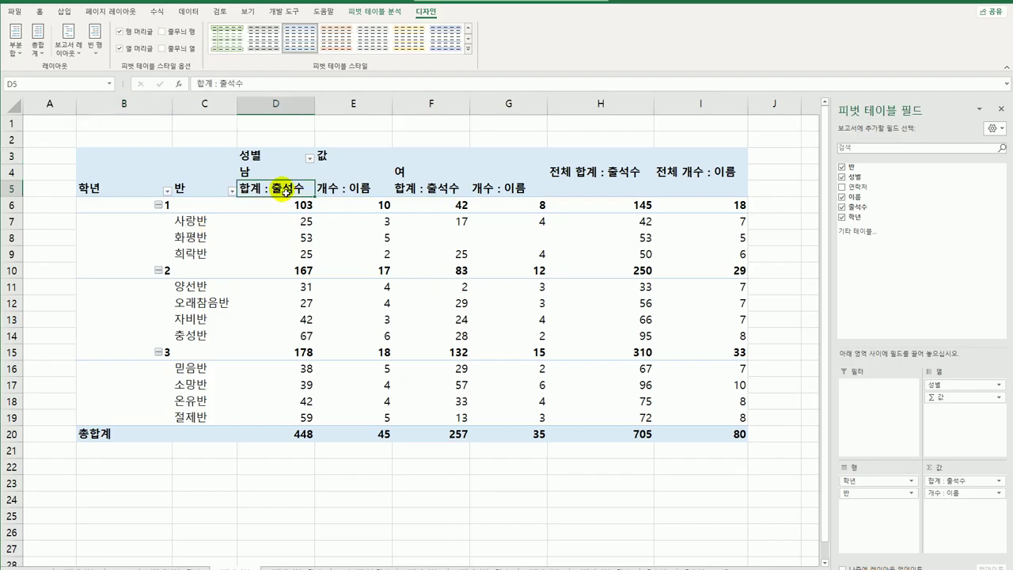
right_click(285, 191)
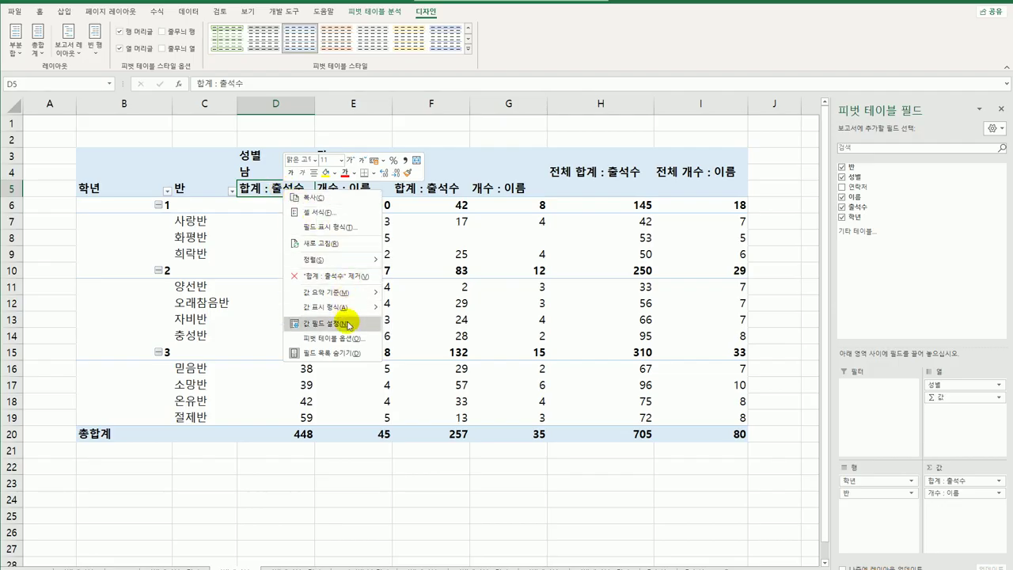
click(297, 323)
click(290, 341)
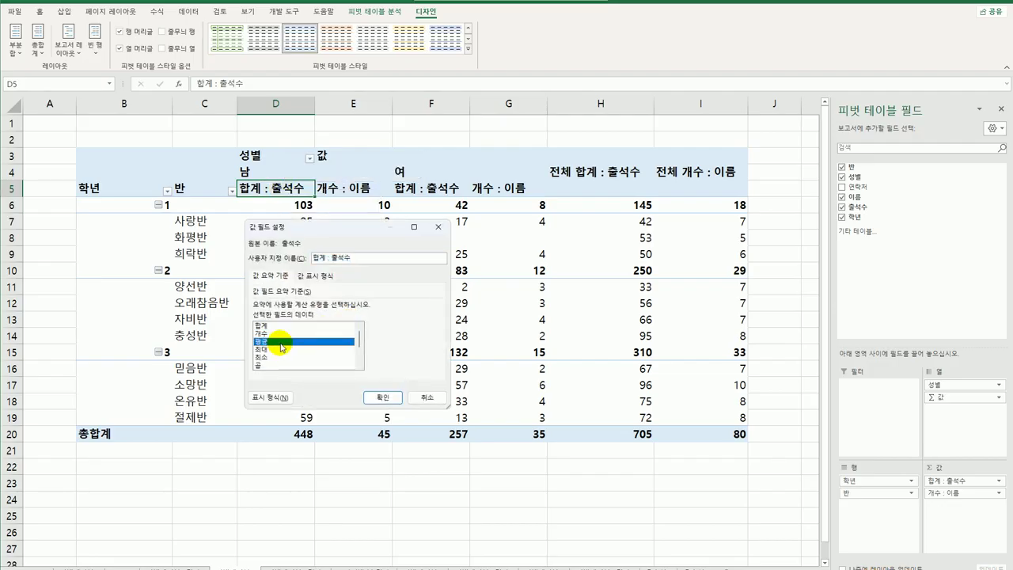
click(270, 398)
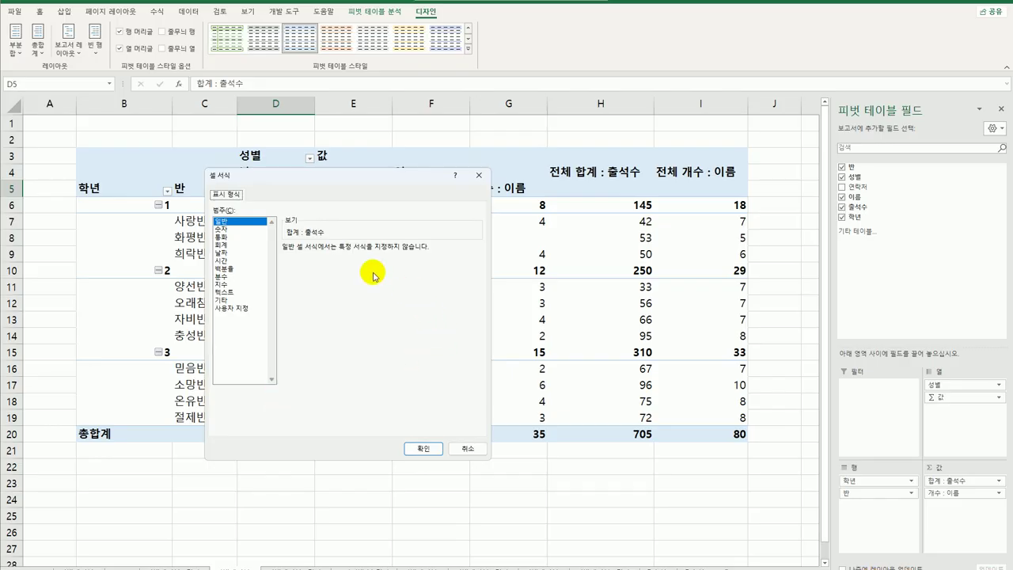
click(245, 229)
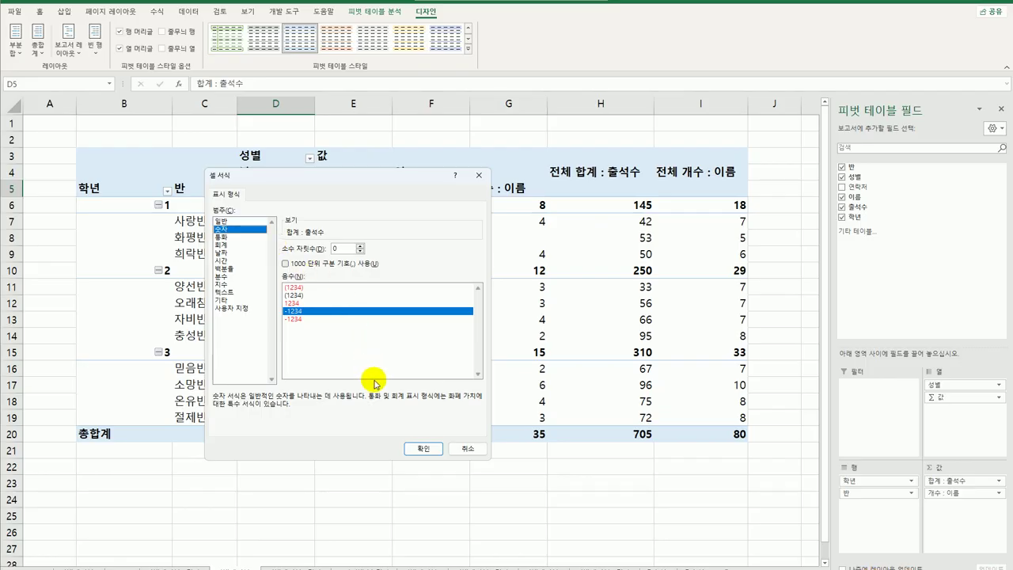
click(425, 449)
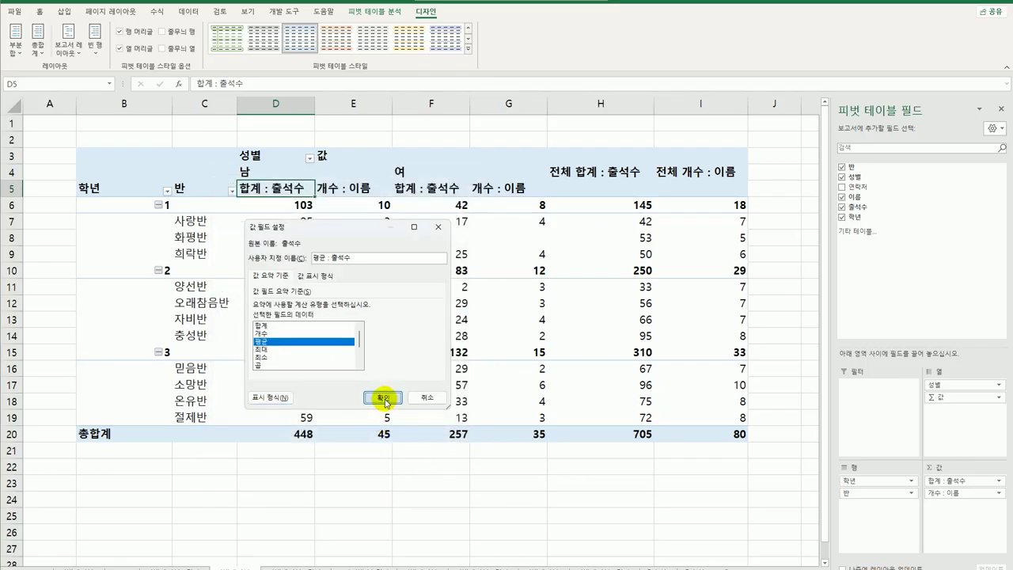
click(384, 398)
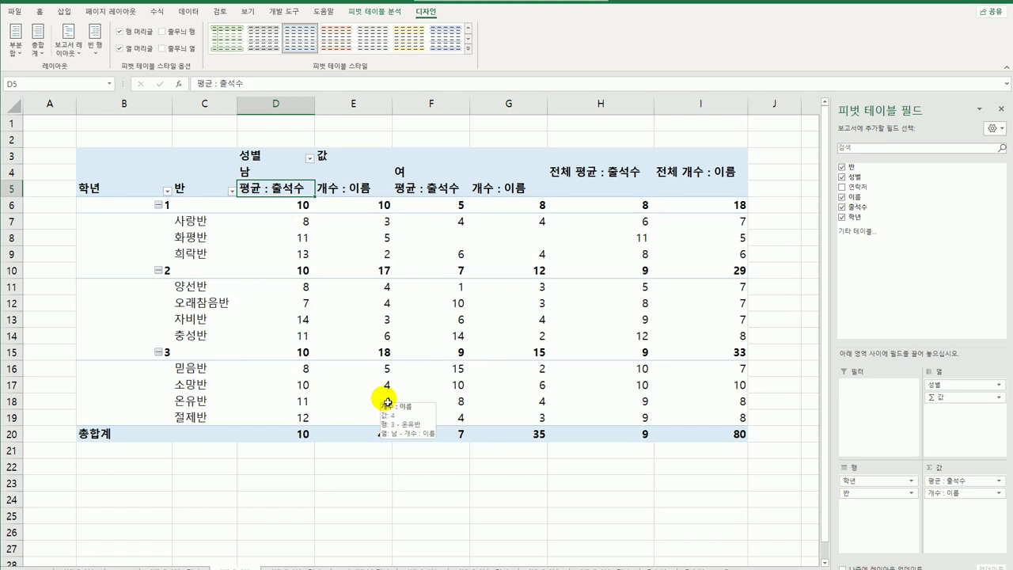
Rename the 이름 count value field as 학생수.
click(340, 192)
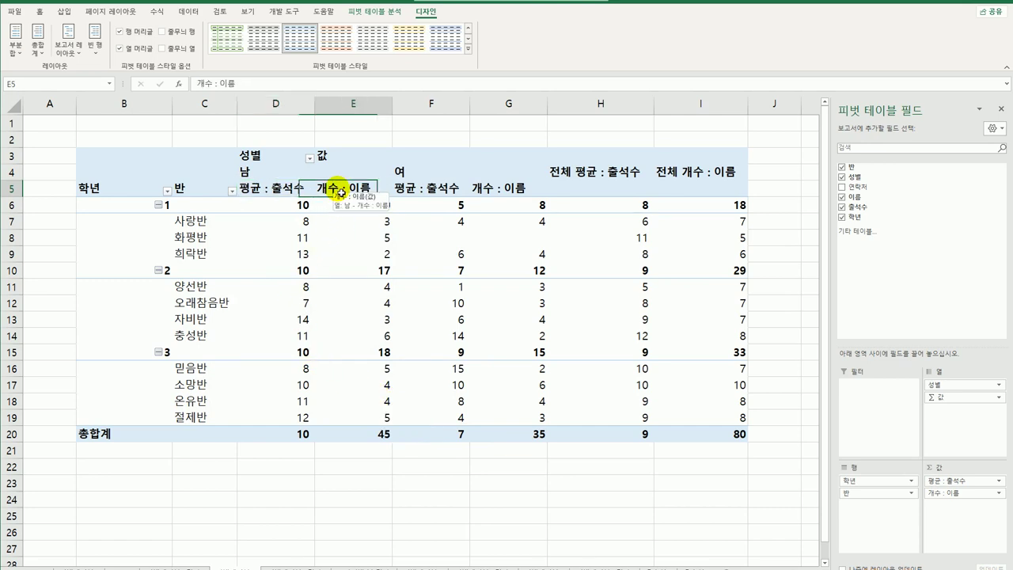
right_click(341, 192)
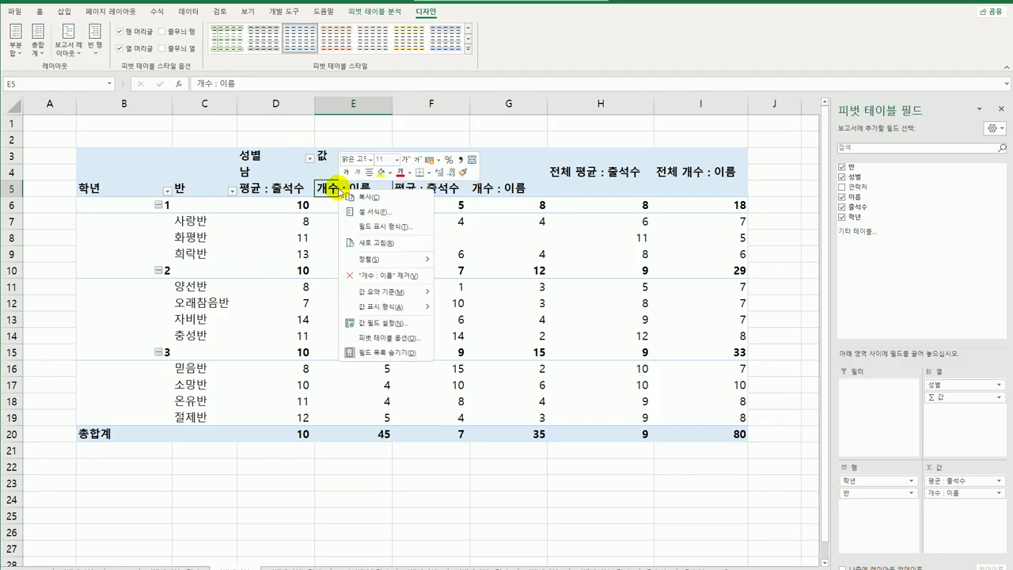
click(391, 327)
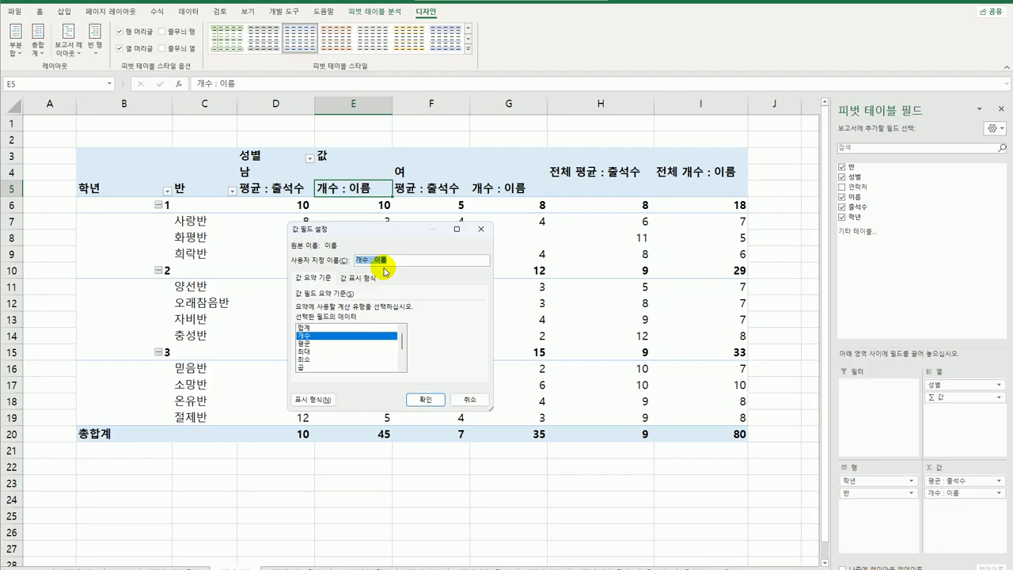
text(인)
text(생수)
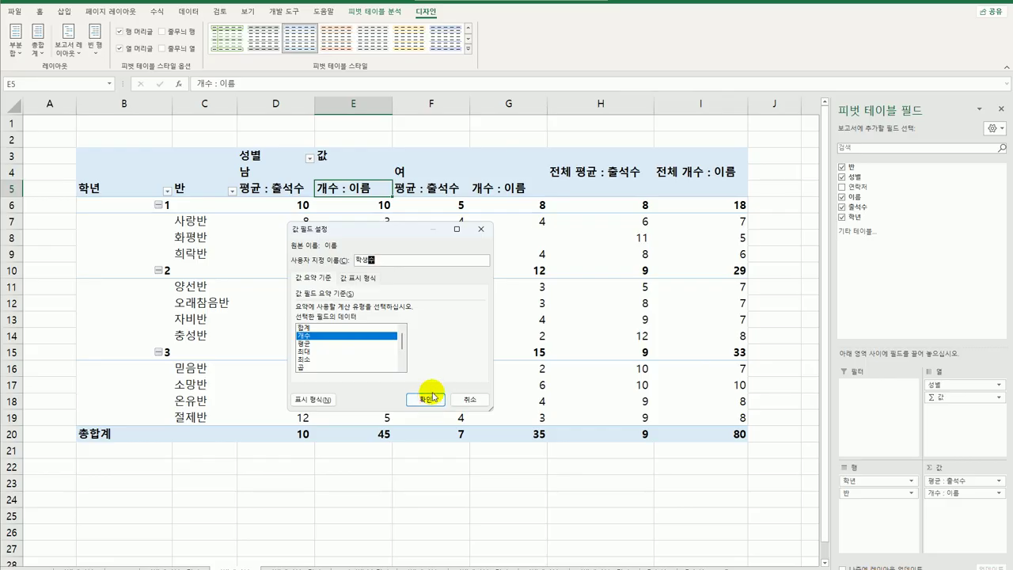
click(427, 400)
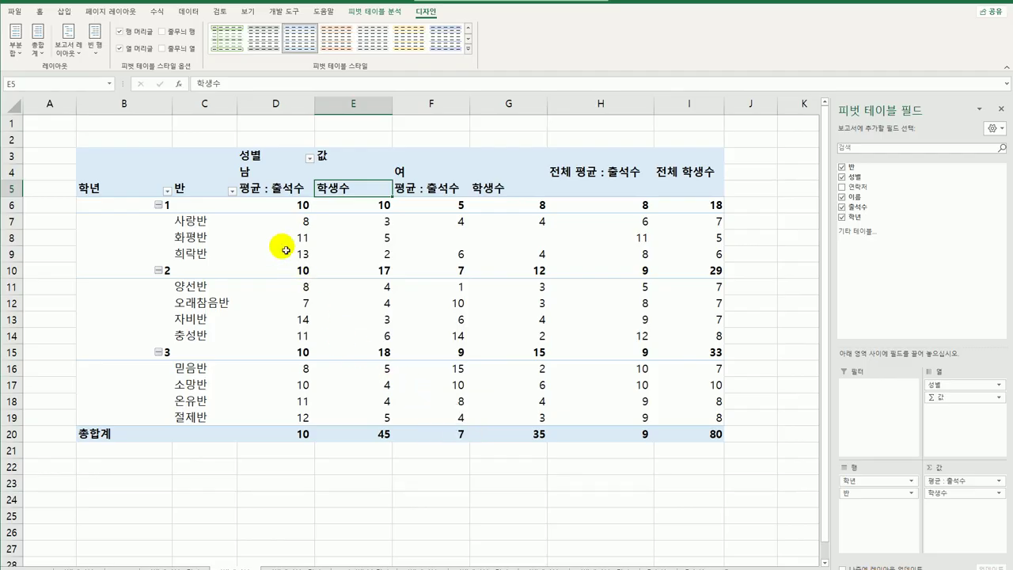
Show all subtotals at the bottom of each group and apply the blue PivotTable style in the second row of 밝게.
click(19, 50)
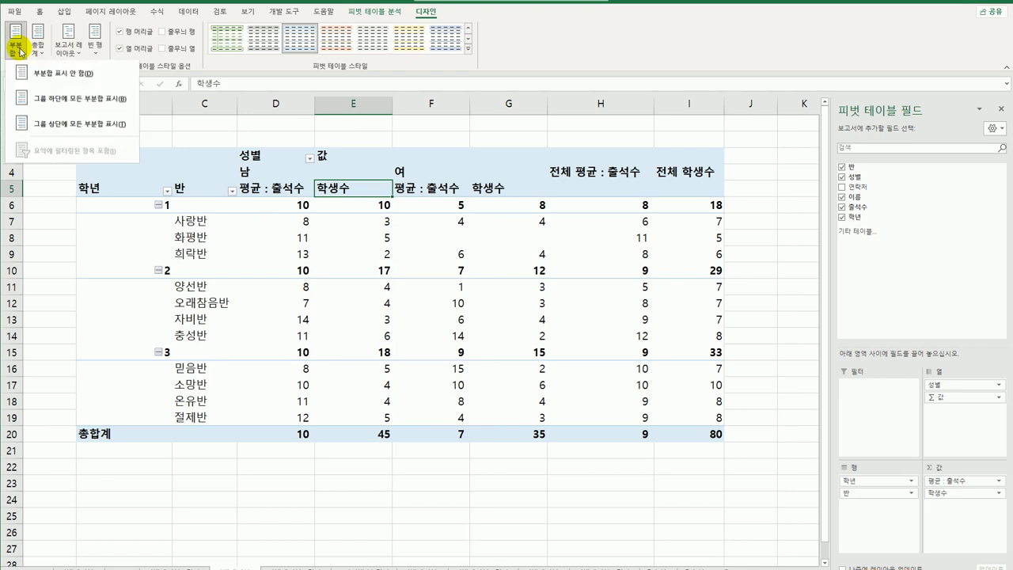
click(55, 103)
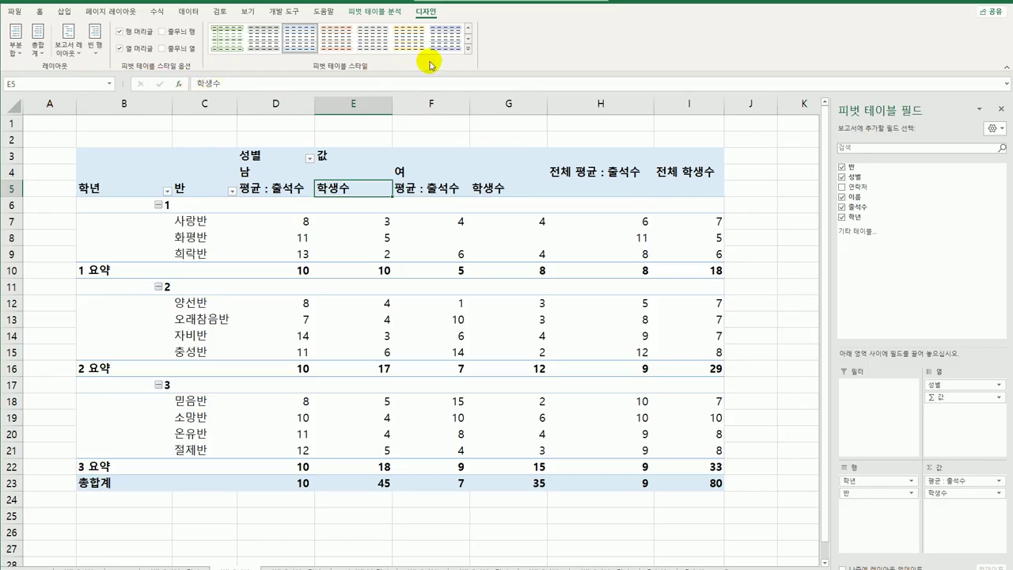
click(468, 49)
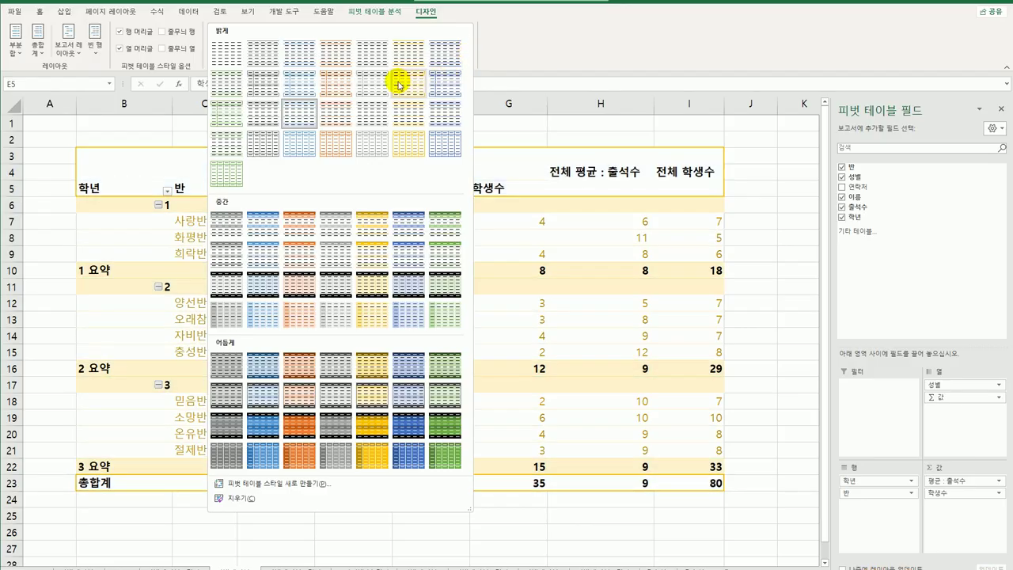
click(303, 84)
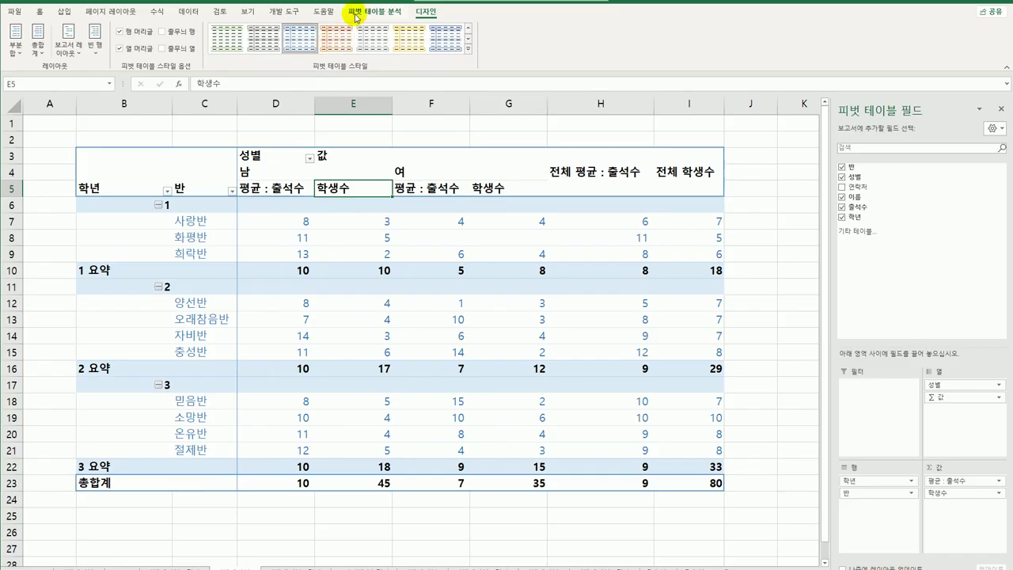
Hide the +/- expand and collapse buttons in the PivotTable.
click(360, 13)
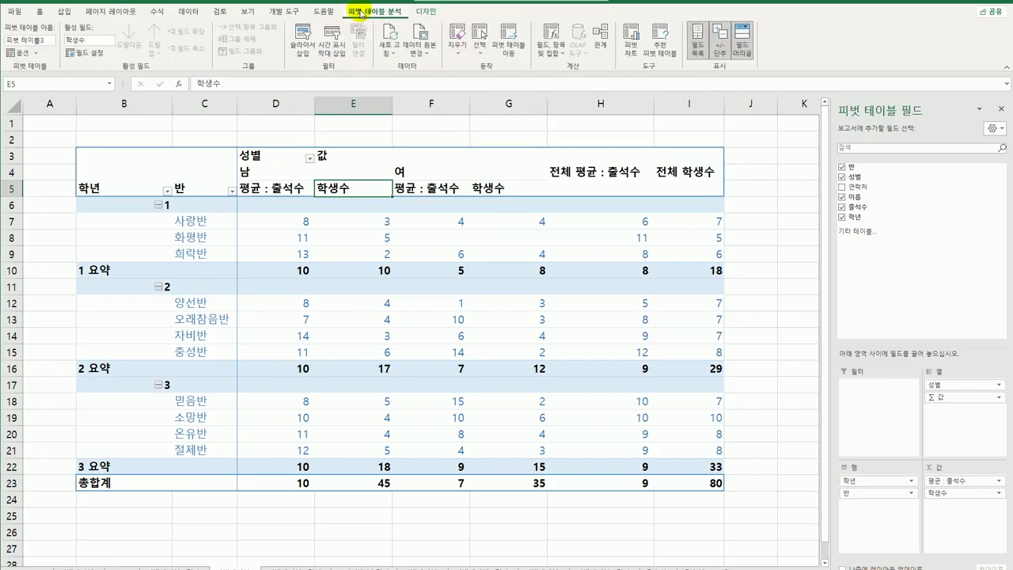
click(721, 53)
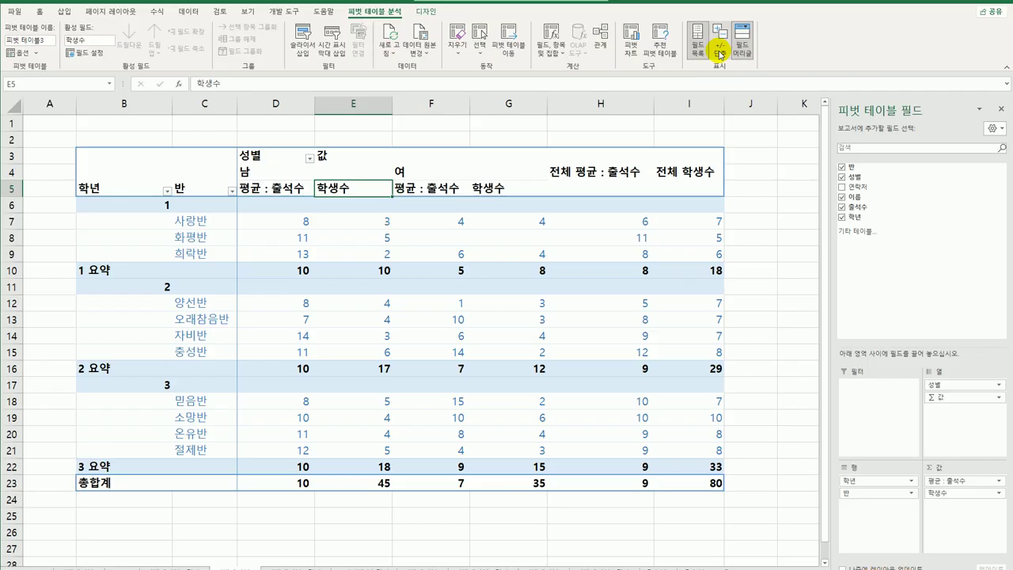
Extract the source records behind the 2학년 자비반 남 average 출석수 value onto a new sheet.
mouse_move(282, 398)
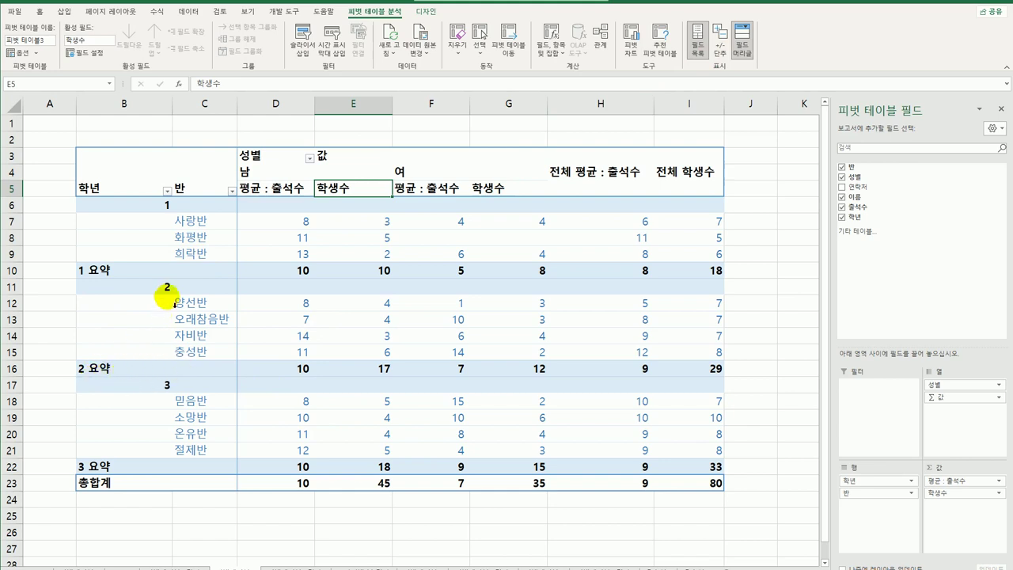
click(202, 340)
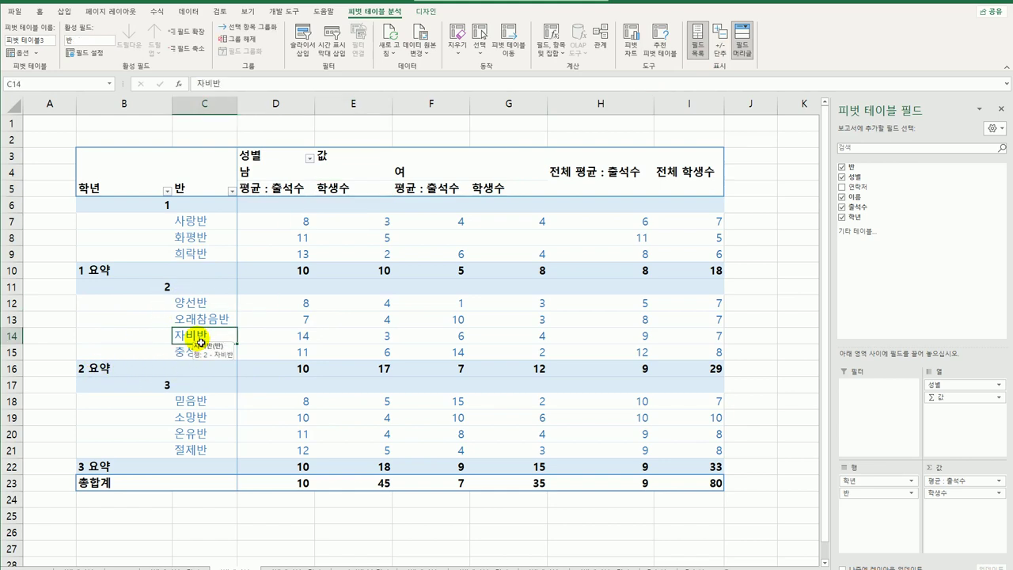
click(289, 338)
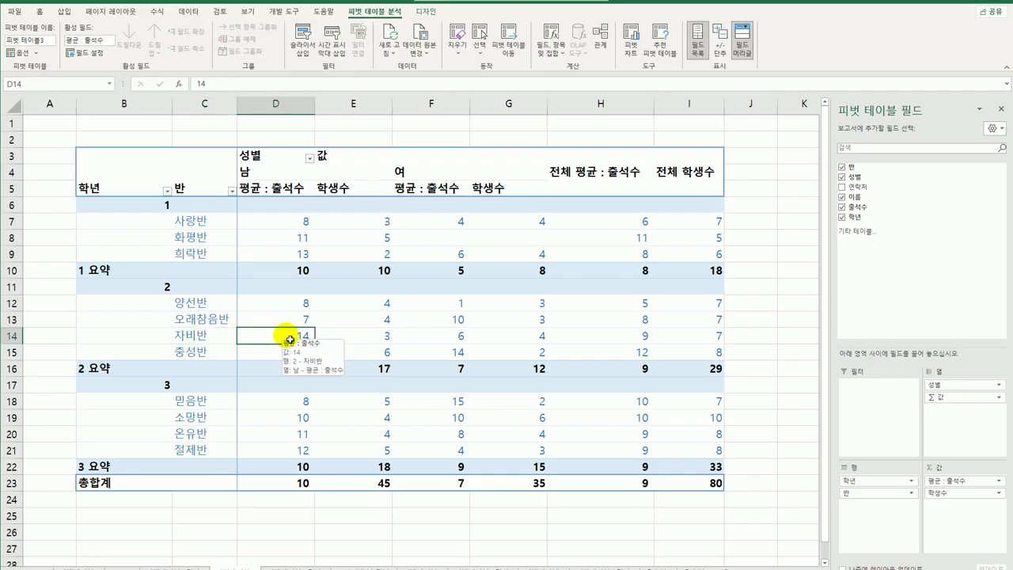
click(360, 342)
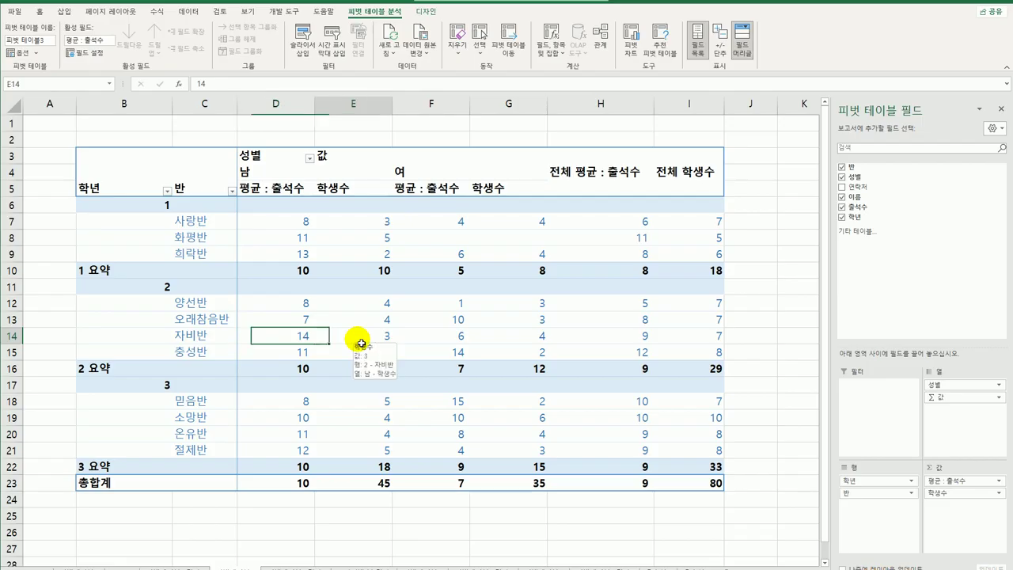
click(300, 338)
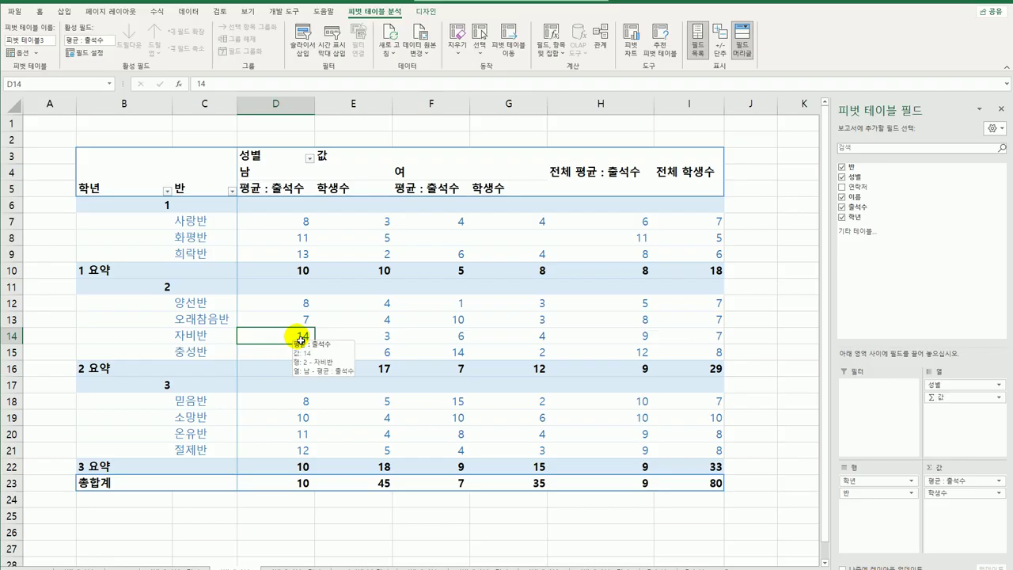
double_click(301, 337)
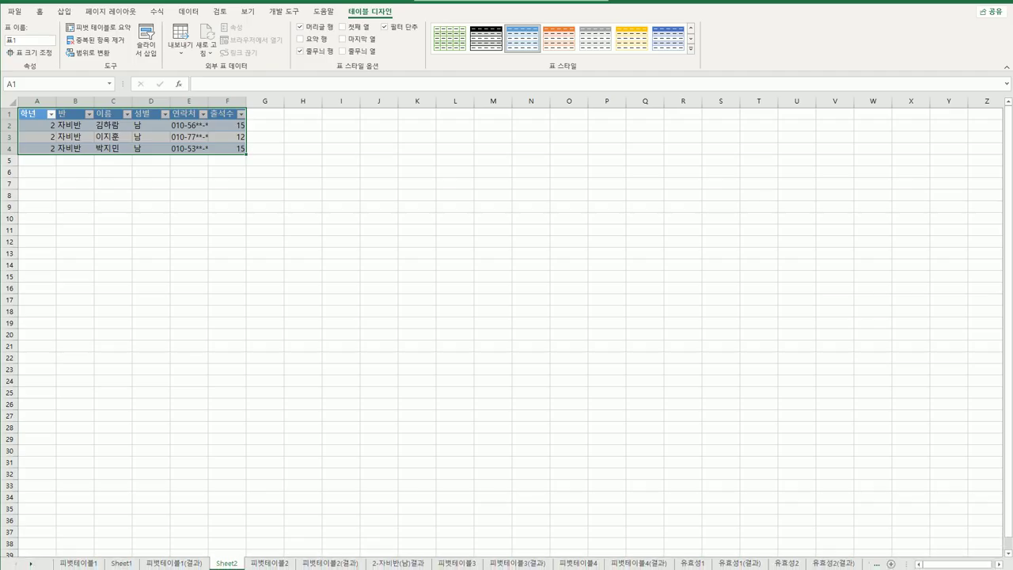
Rename the extracted detail sheet as 2-자비반(남) and move it directly after the 피벗테이블2 sheet.
click(228, 563)
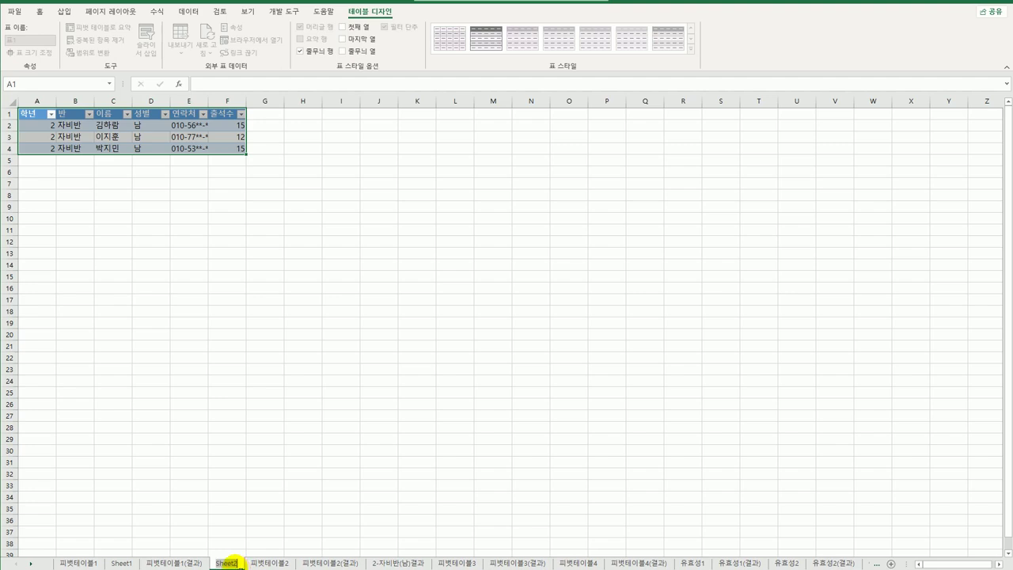
double_click(227, 563)
text(2-자)
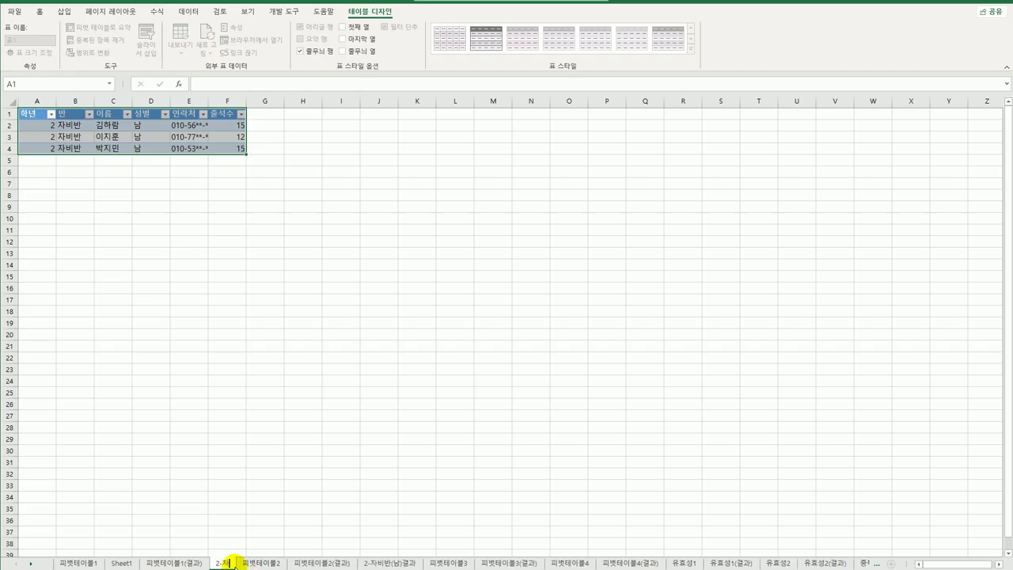
text(비반)
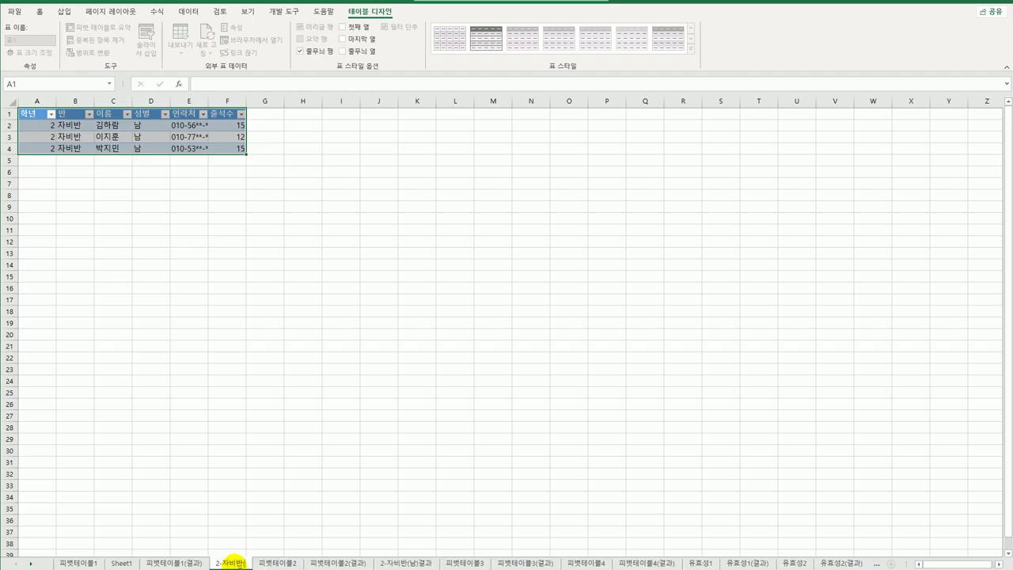
text((남))
key(Return)
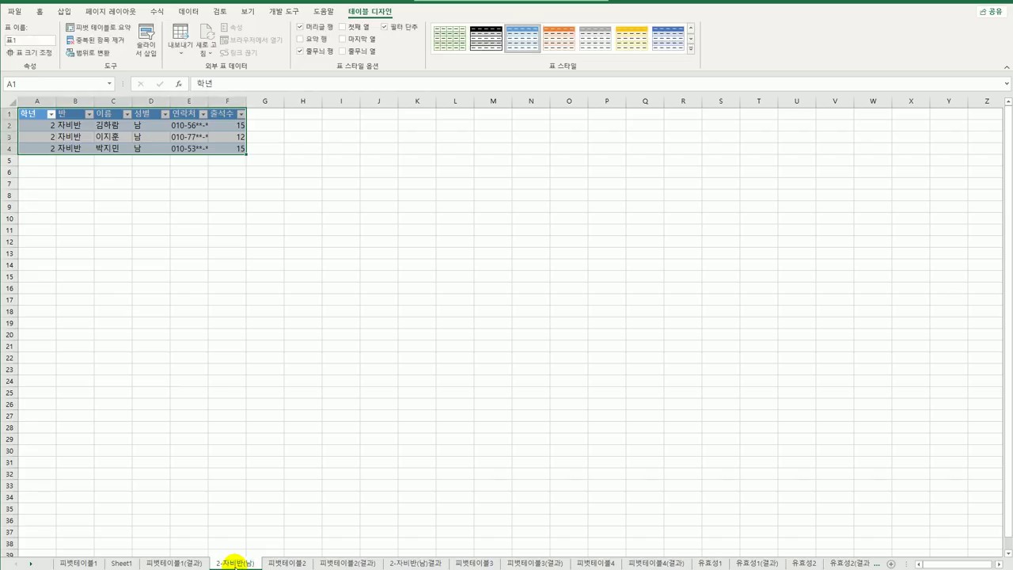
drag(235, 563, 330, 565)
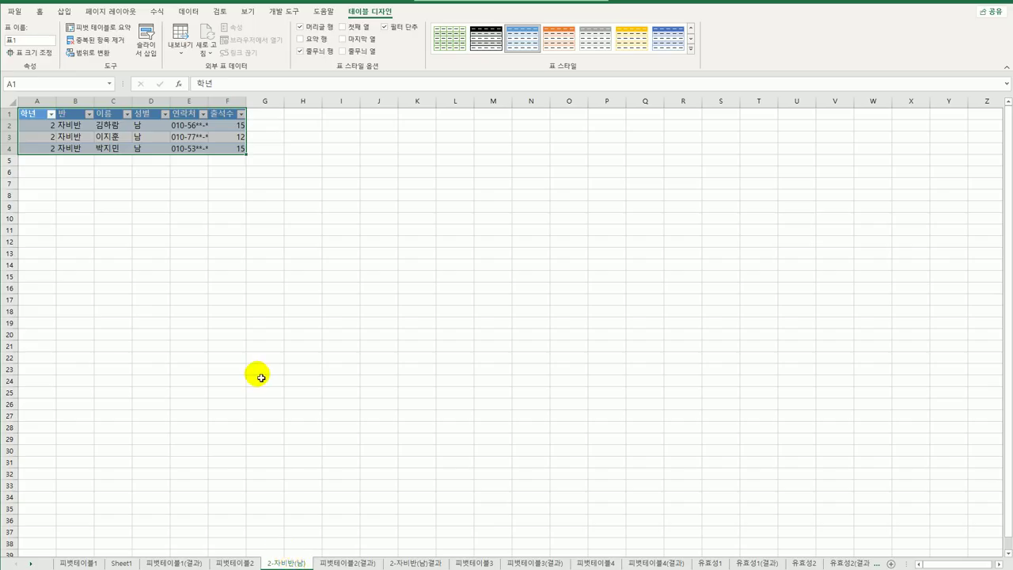
Deselect the detail table and autofit the 연락처 column so the full entries fit.
scroll(502, 327, up, 3)
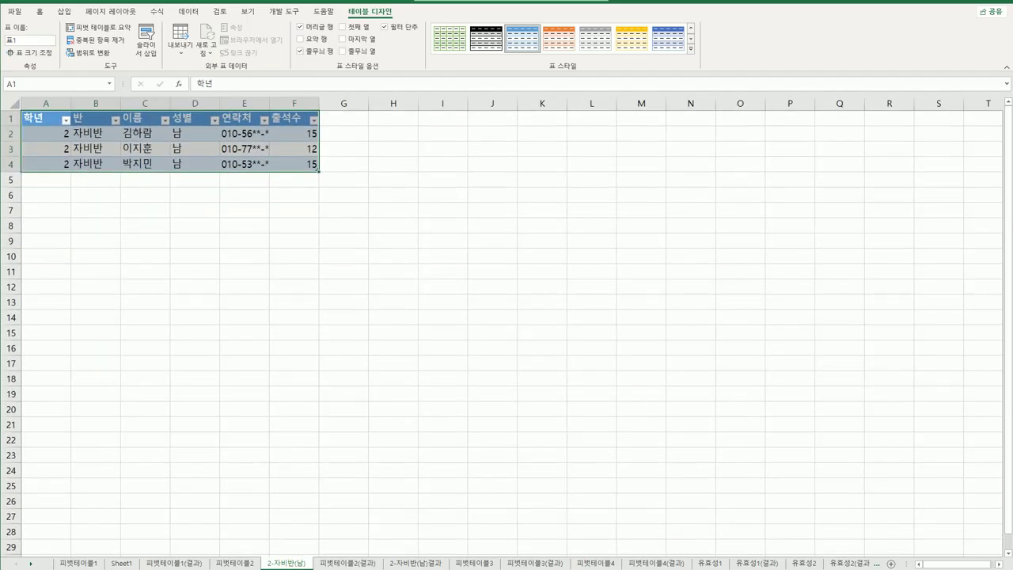
scroll(668, 409, up, 1)
click(610, 351)
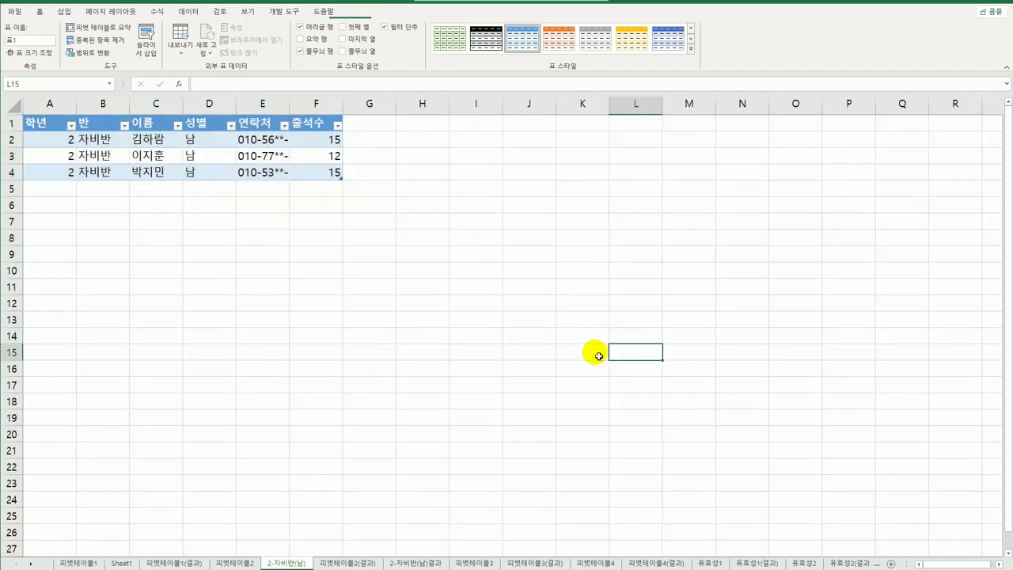
double_click(289, 103)
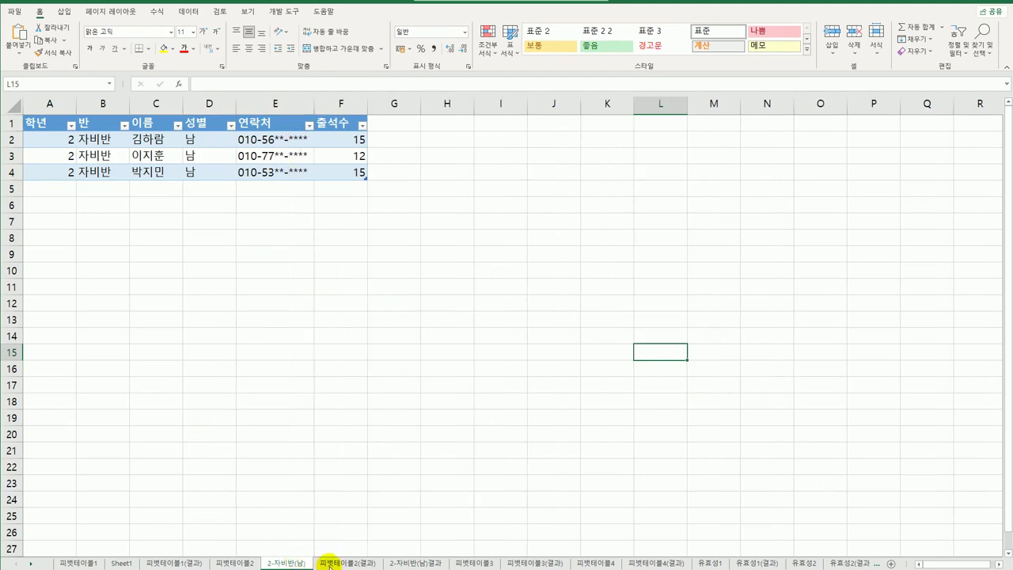
Compare the 피벗테이블2 and 2-자비반(남) sheets with their corresponding 결과 sheets.
click(241, 563)
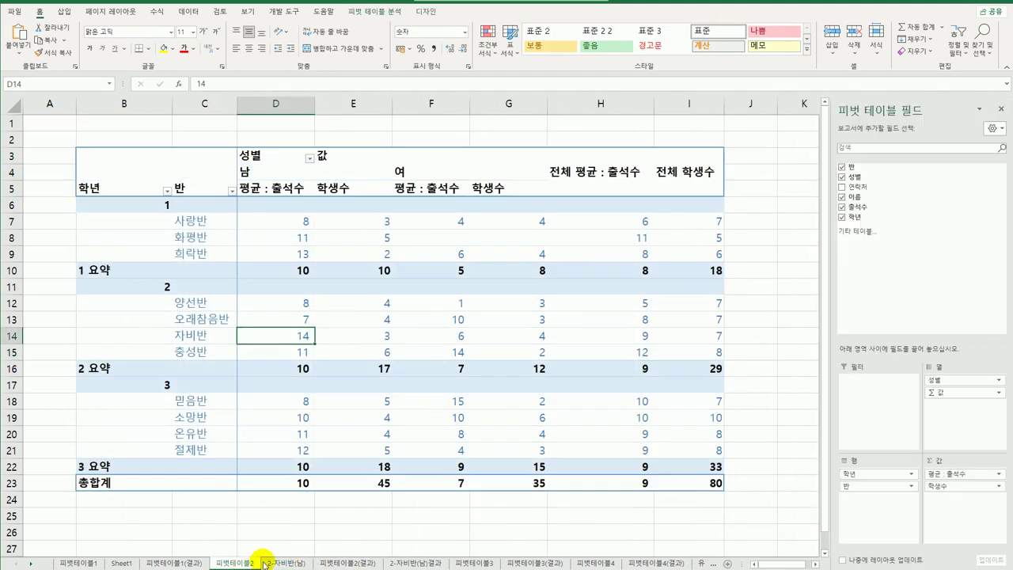
click(342, 563)
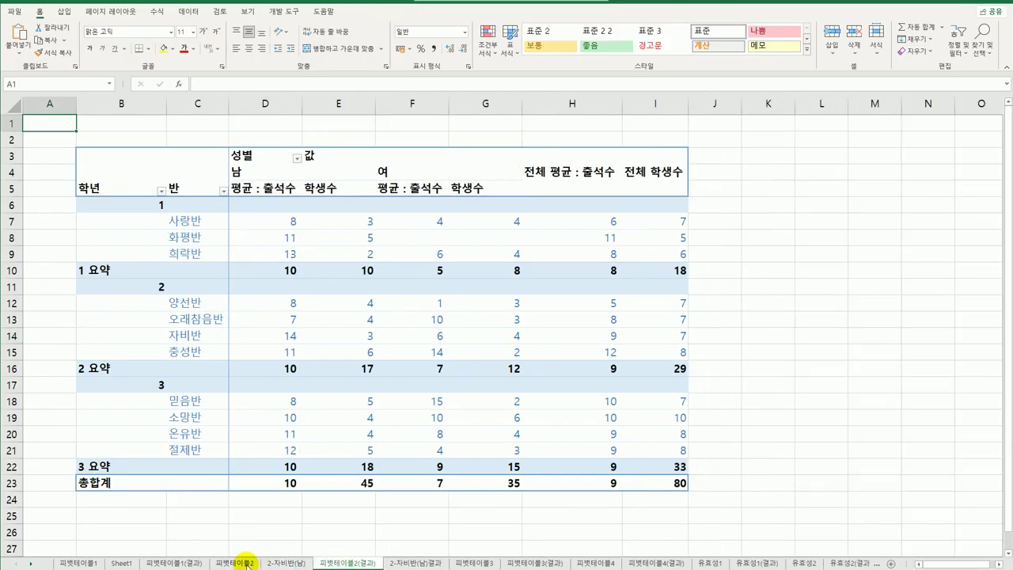
click(241, 562)
click(332, 563)
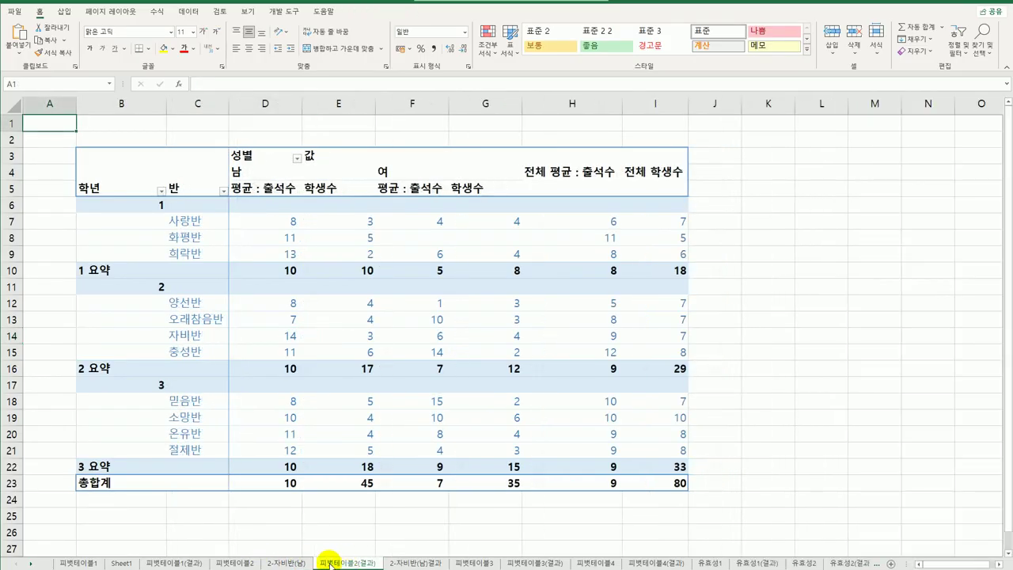
click(284, 563)
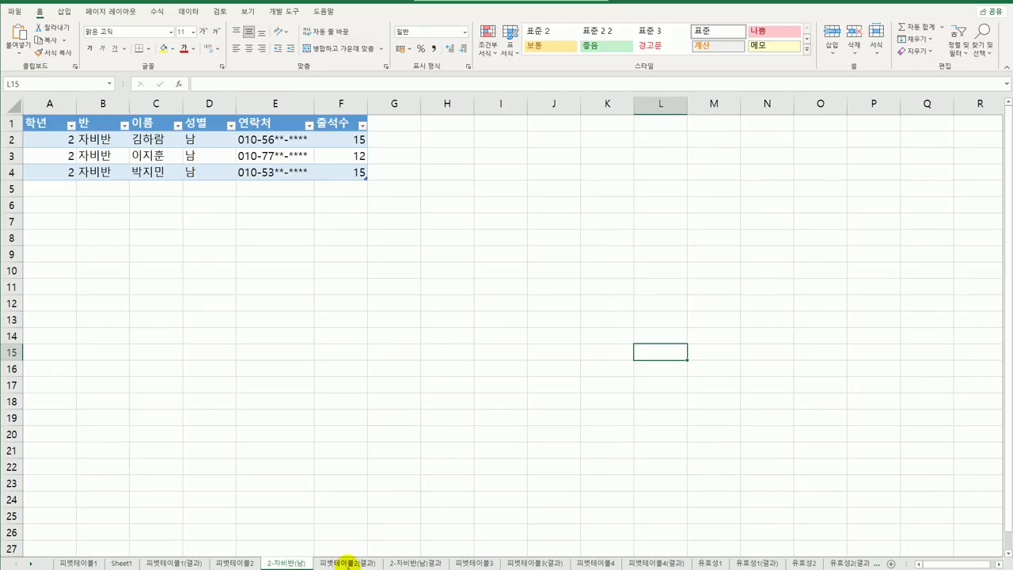
click(417, 563)
click(286, 563)
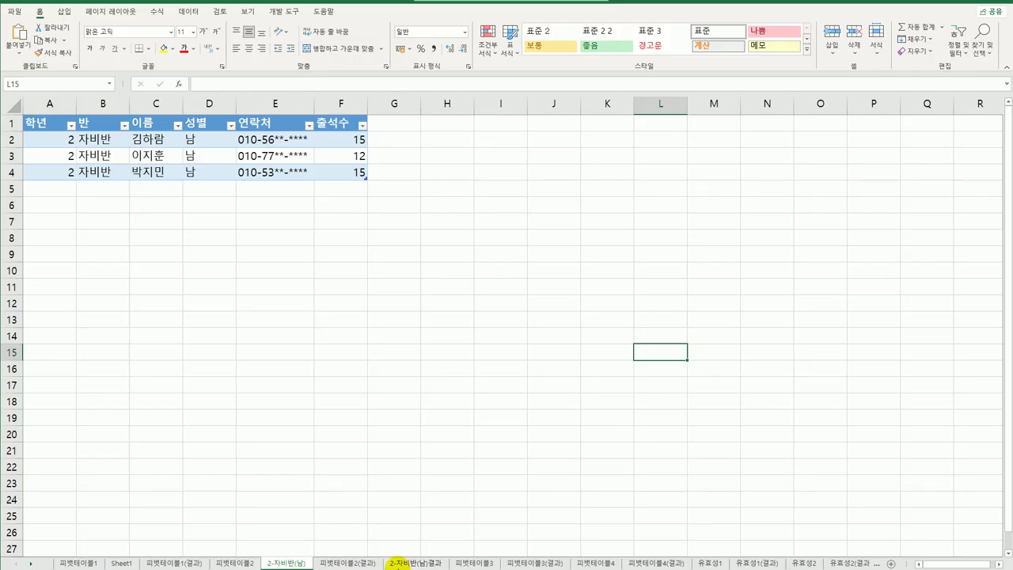
Start a PivotTable at A1 of the 피벗테이블3 sheet, using an external data source and adding the data to the data model.
click(479, 563)
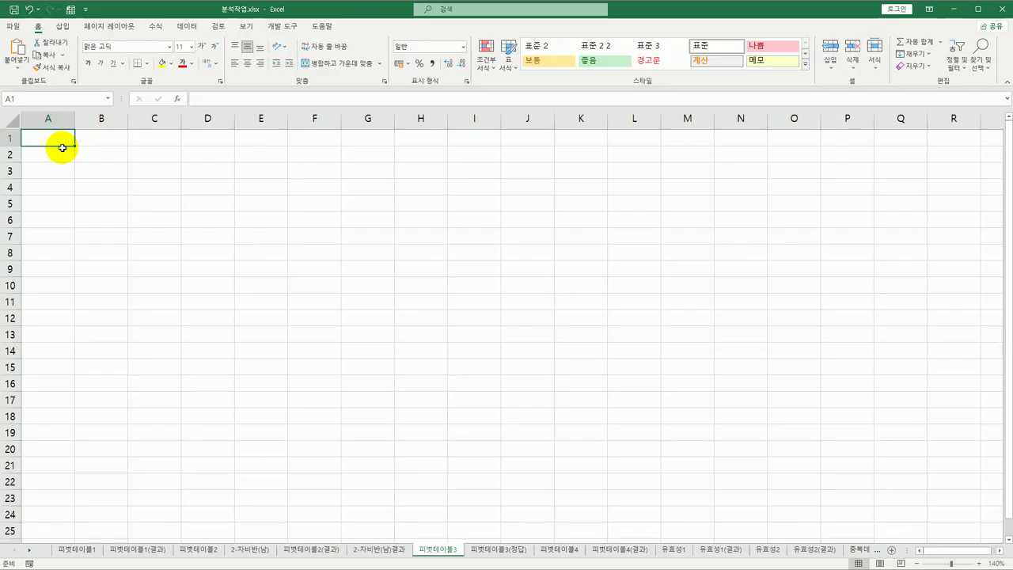
click(67, 28)
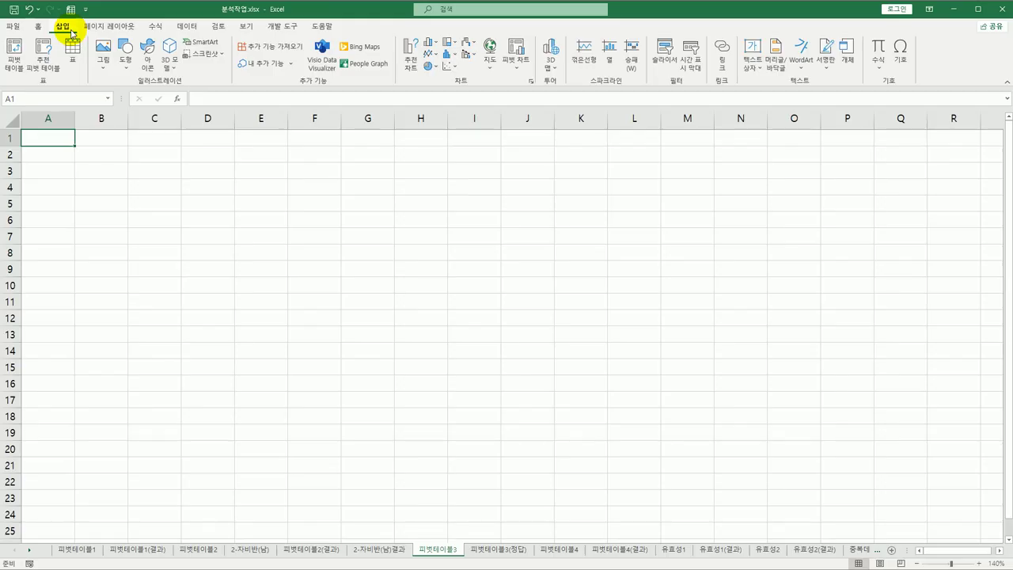
click(17, 68)
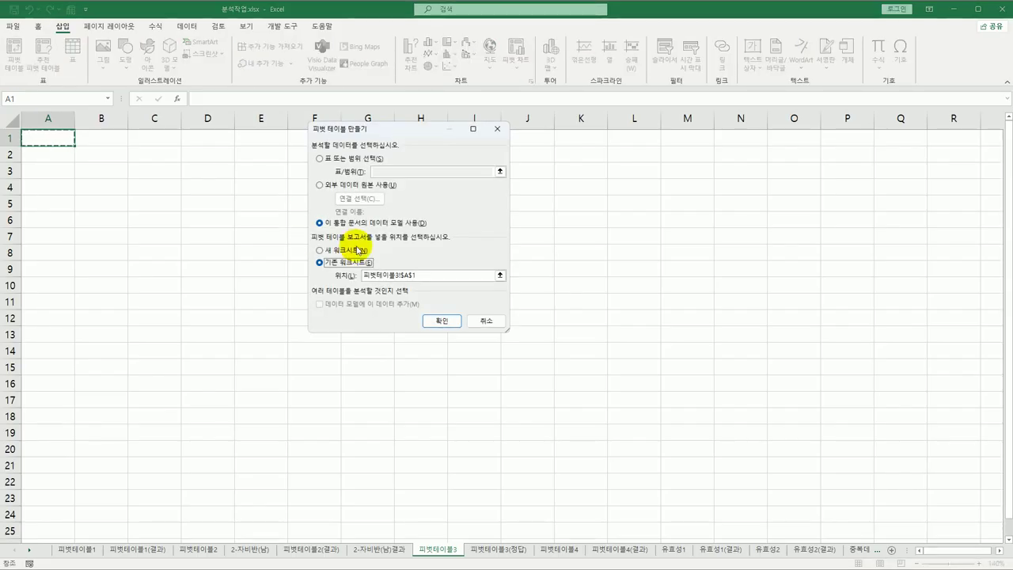
click(320, 186)
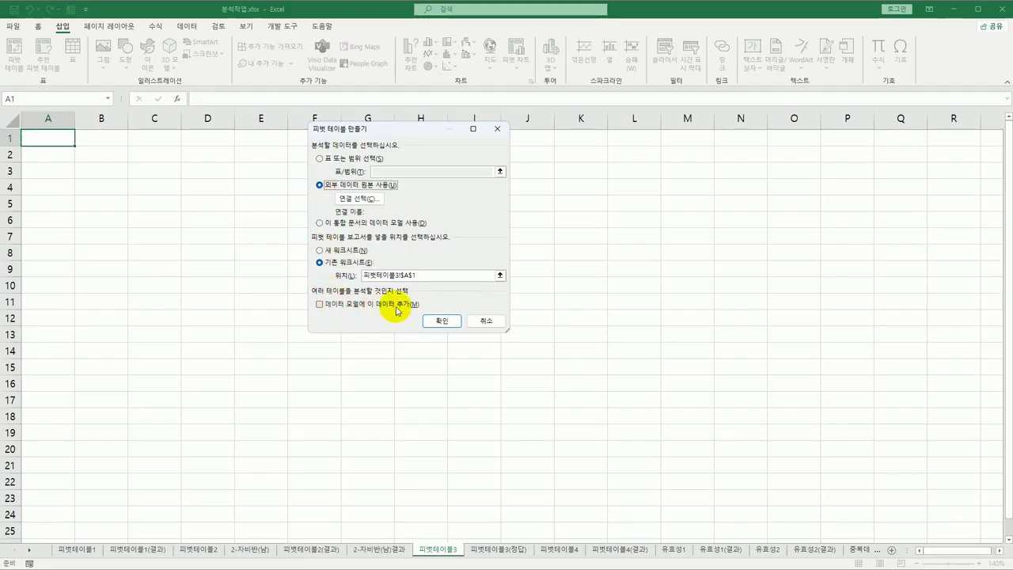
click(320, 304)
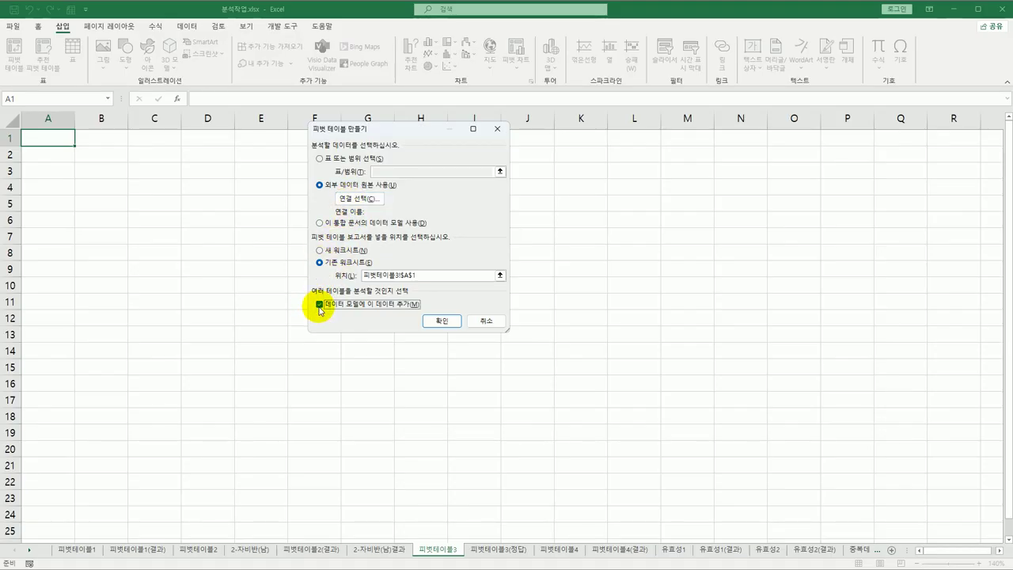
Choose 구매내역.csv in C:\컴활1급(상시)\스프레드시트\이론 as the PivotTable's external data connection.
click(372, 201)
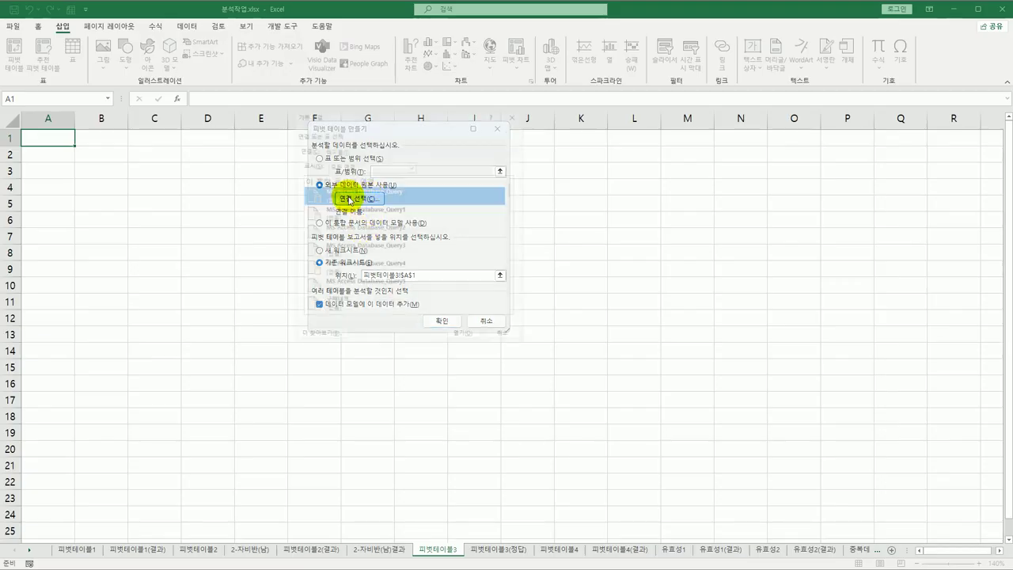
click(305, 346)
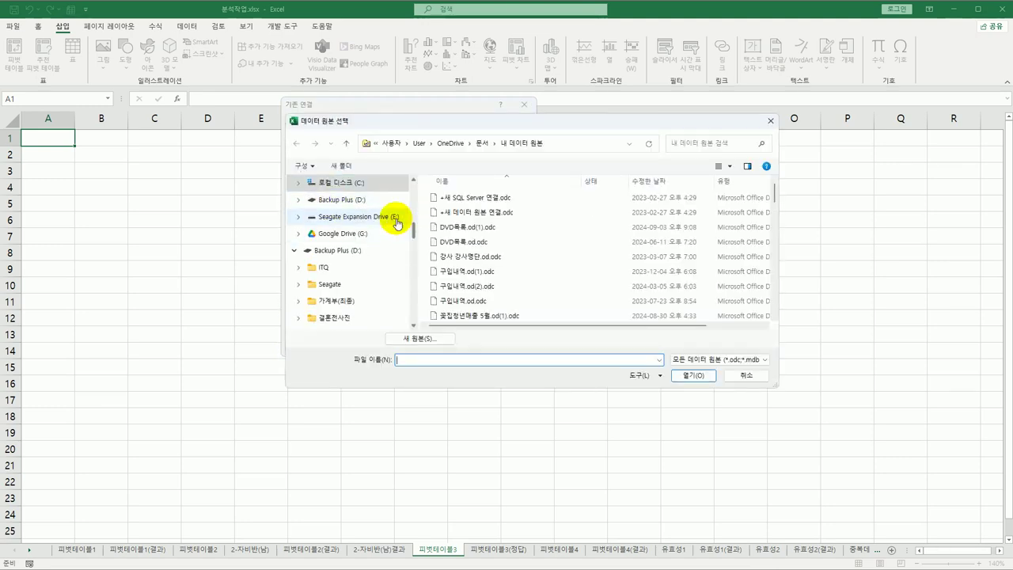
click(383, 192)
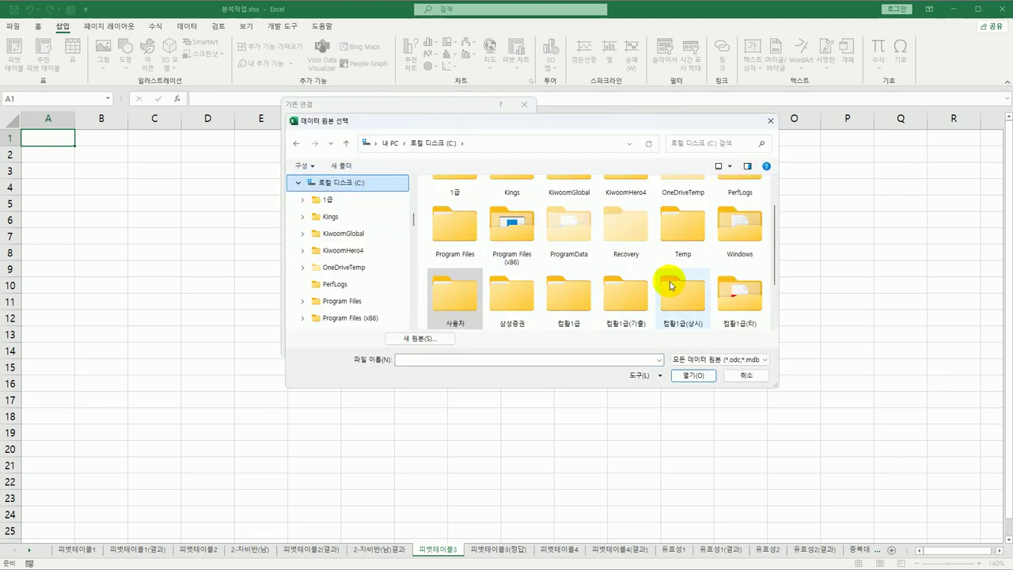
double_click(675, 290)
double_click(467, 213)
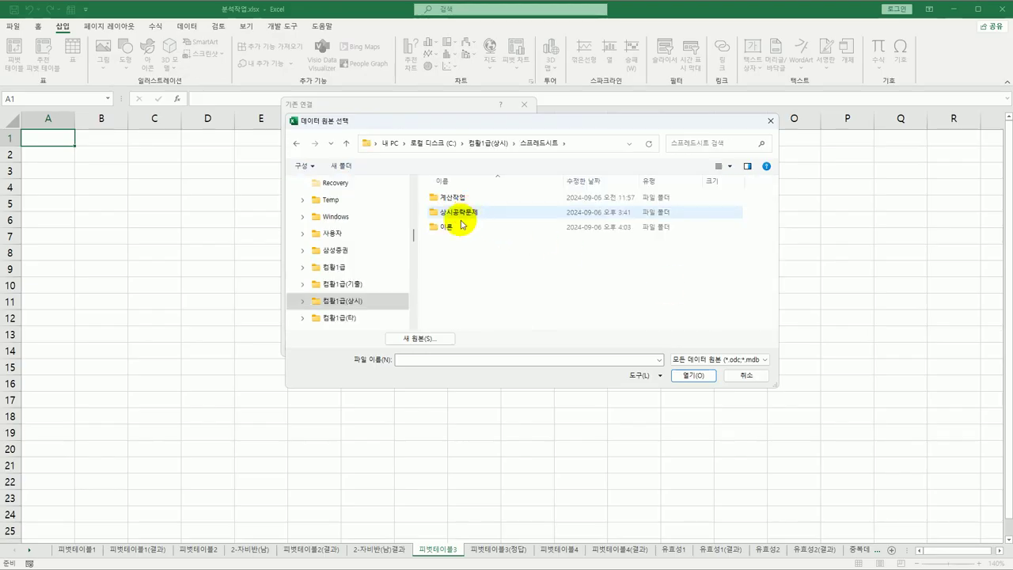
double_click(447, 227)
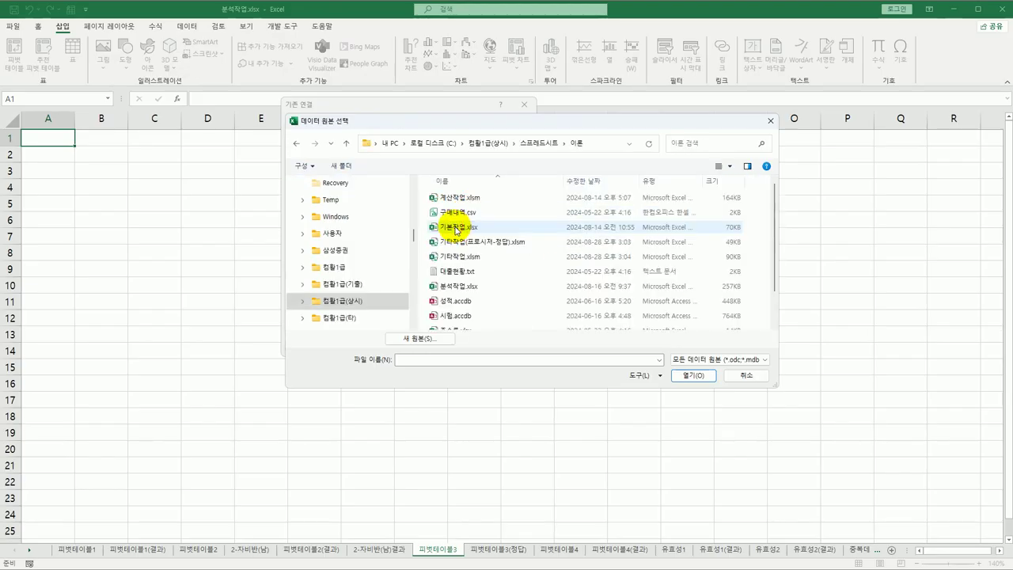
click(471, 216)
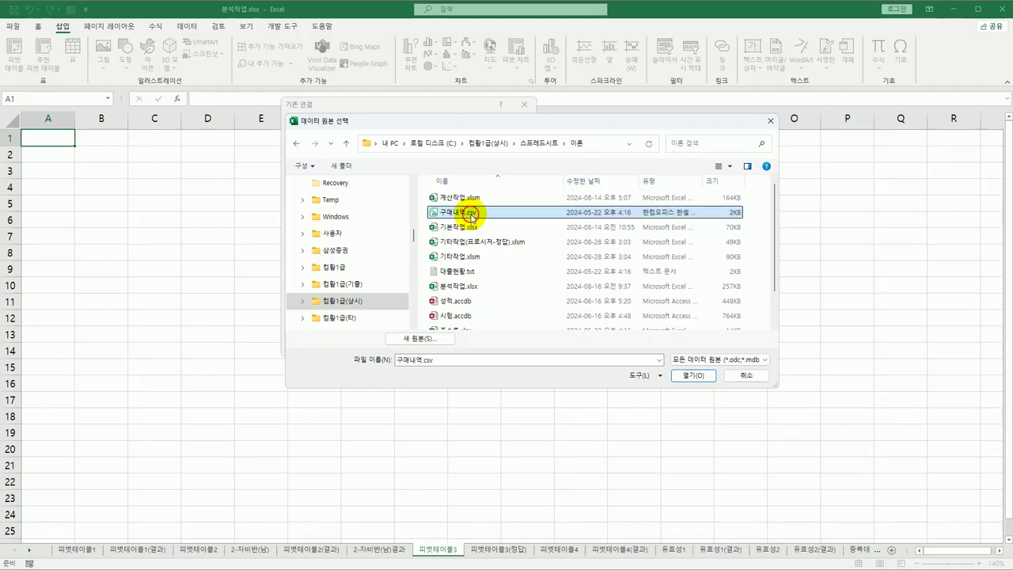
click(686, 377)
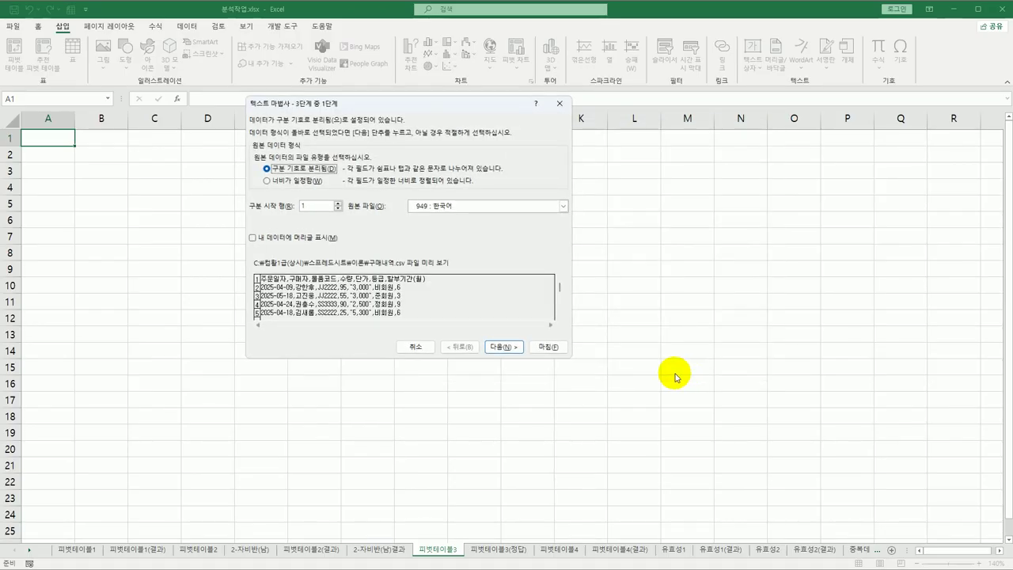
Mark the imported text data as having headers and split it by comma instead of tab.
drag(326, 107, 343, 171)
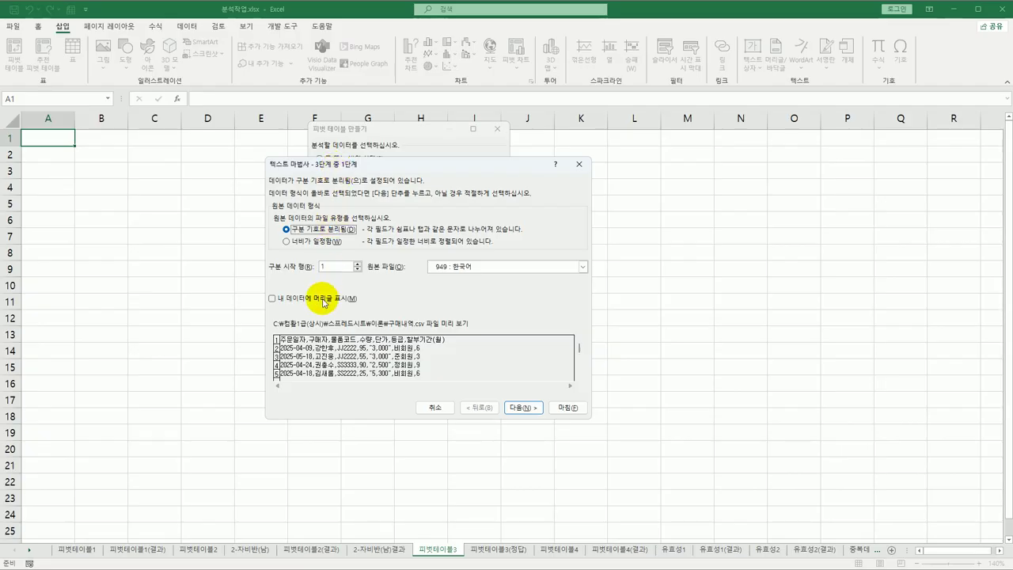
click(323, 302)
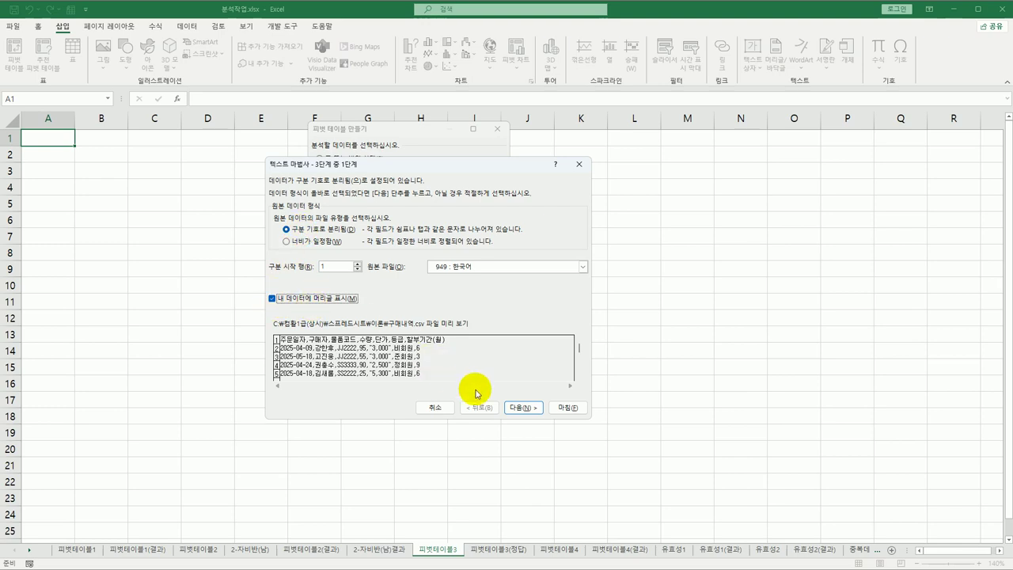
click(515, 408)
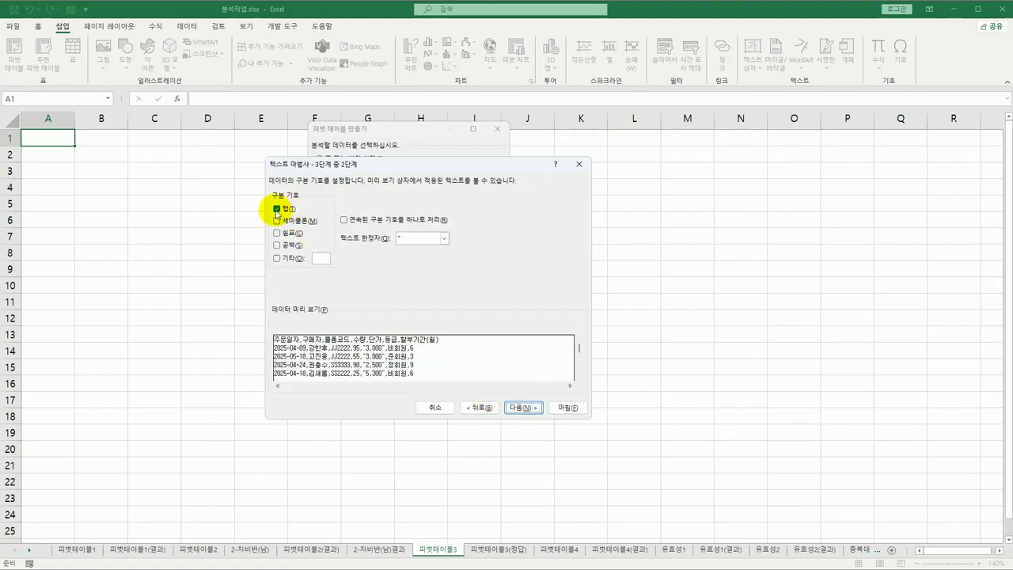
click(277, 209)
click(277, 234)
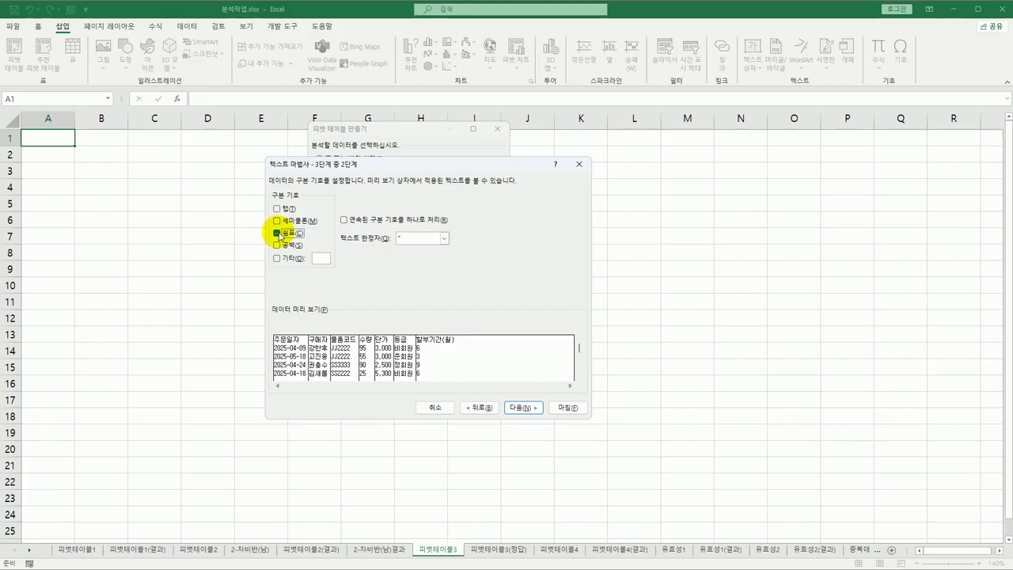
click(516, 408)
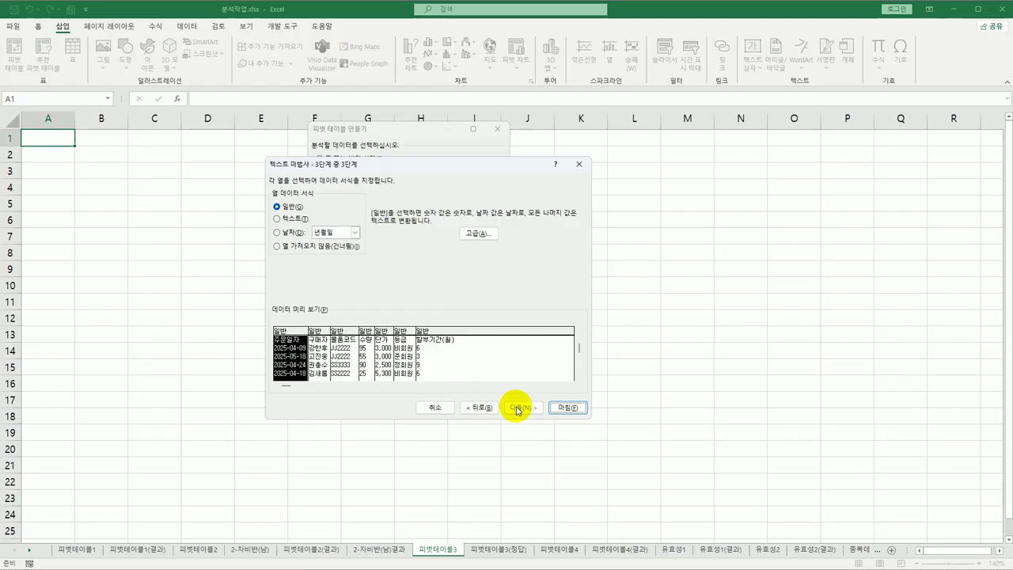
Exclude the 구매자 and 할부기간(월) columns from the import and finish the text wizard.
click(320, 356)
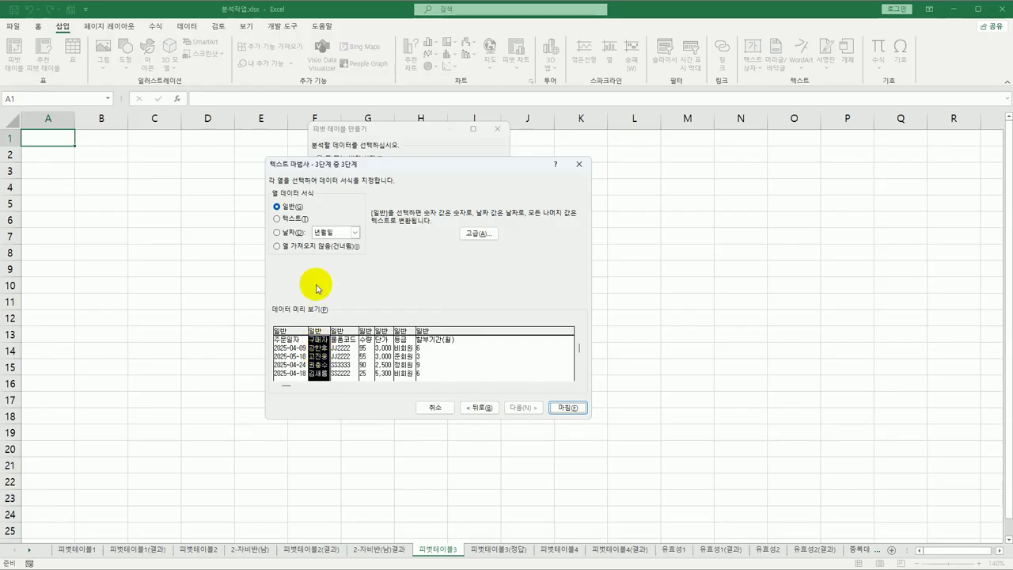
click(313, 248)
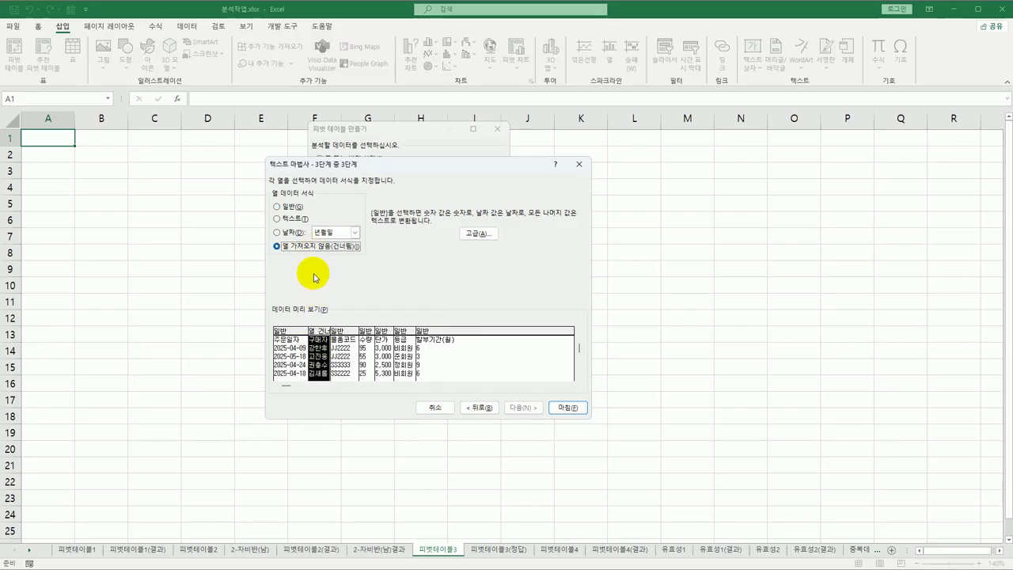
click(336, 352)
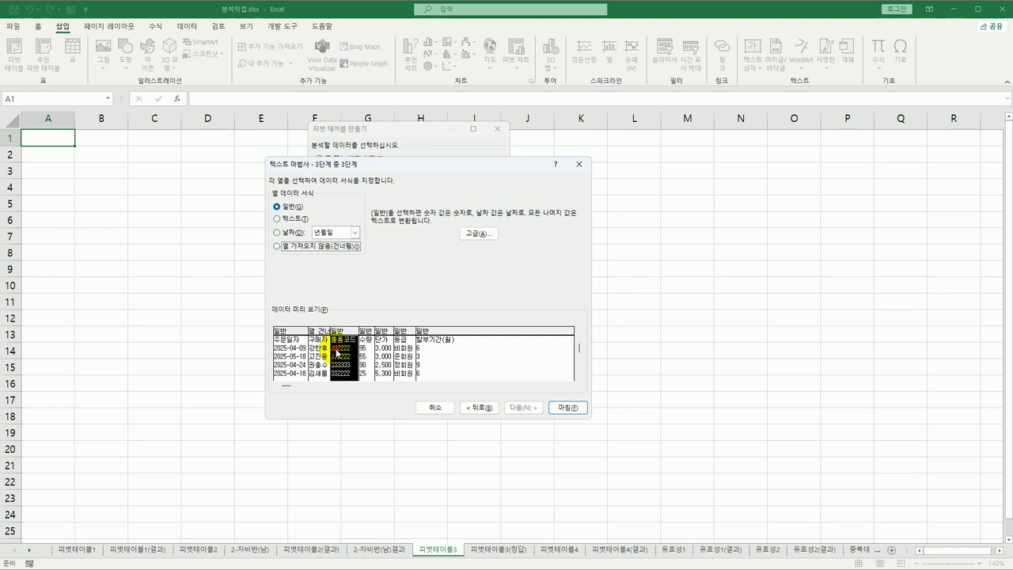
click(384, 356)
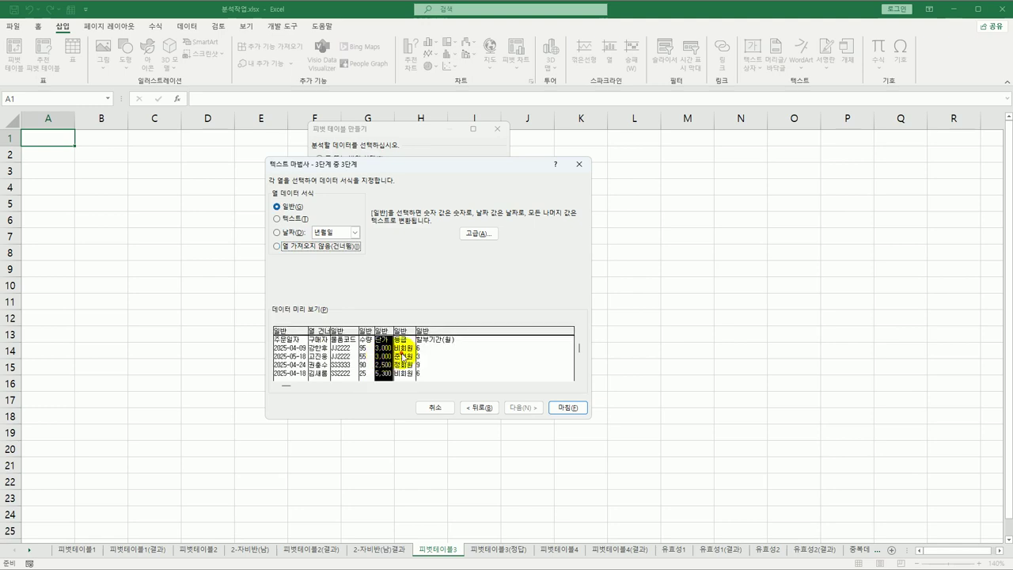
click(404, 356)
click(428, 356)
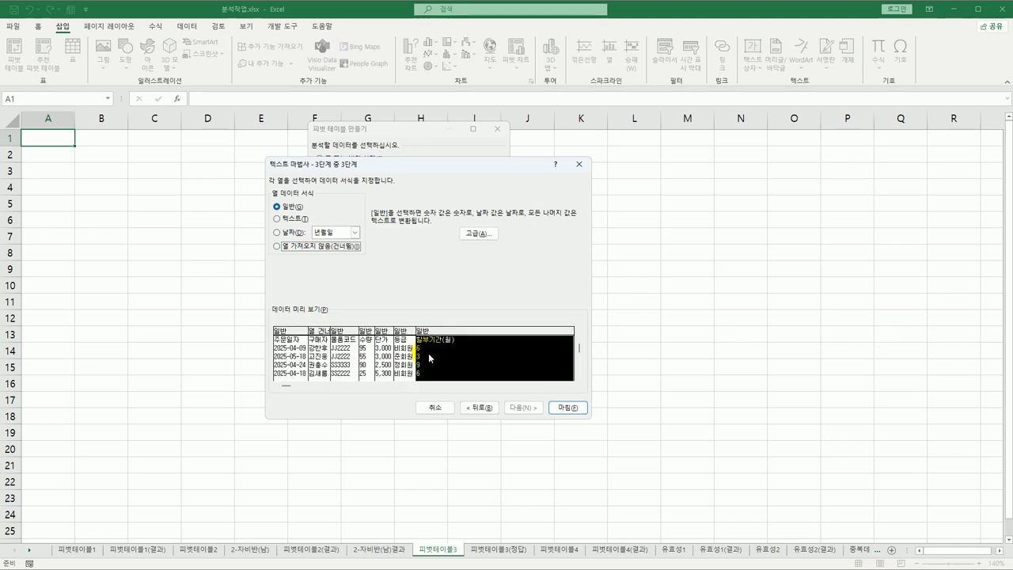
click(316, 248)
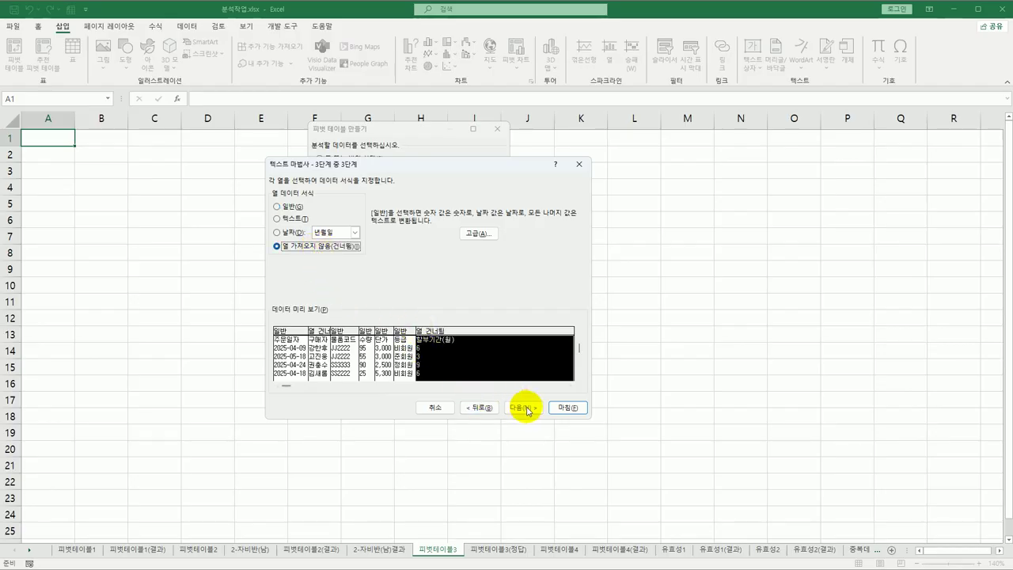
click(564, 408)
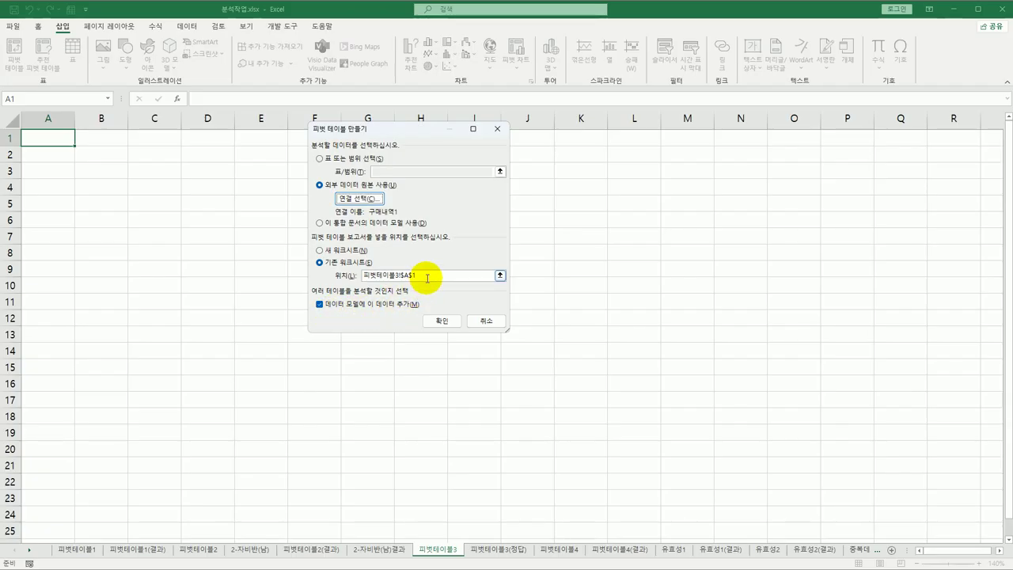
Change the report location to cell B4 of the 피벗테이블3 sheet and create the PivotTable.
drag(425, 274, 335, 279)
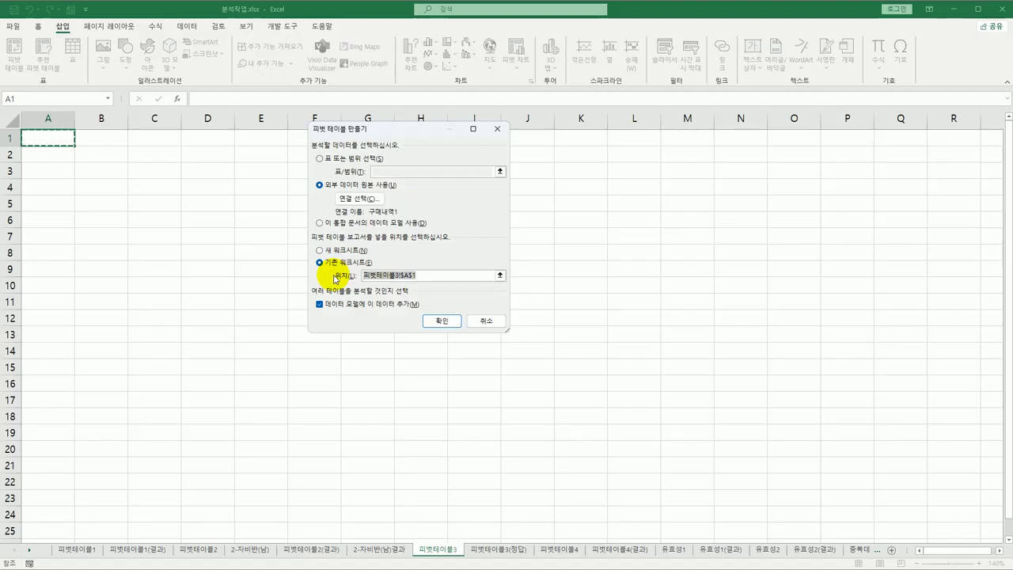
click(99, 188)
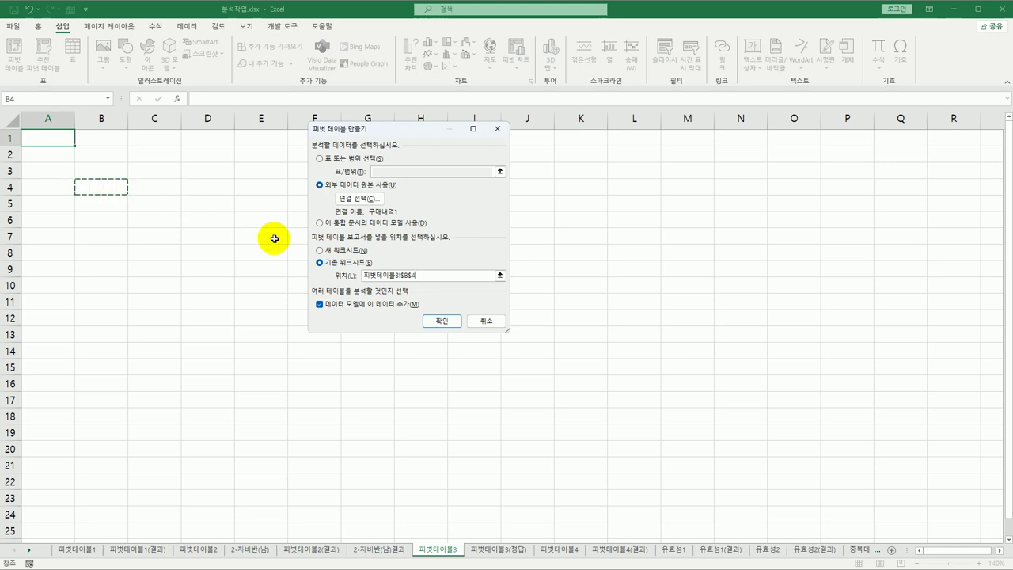
click(445, 321)
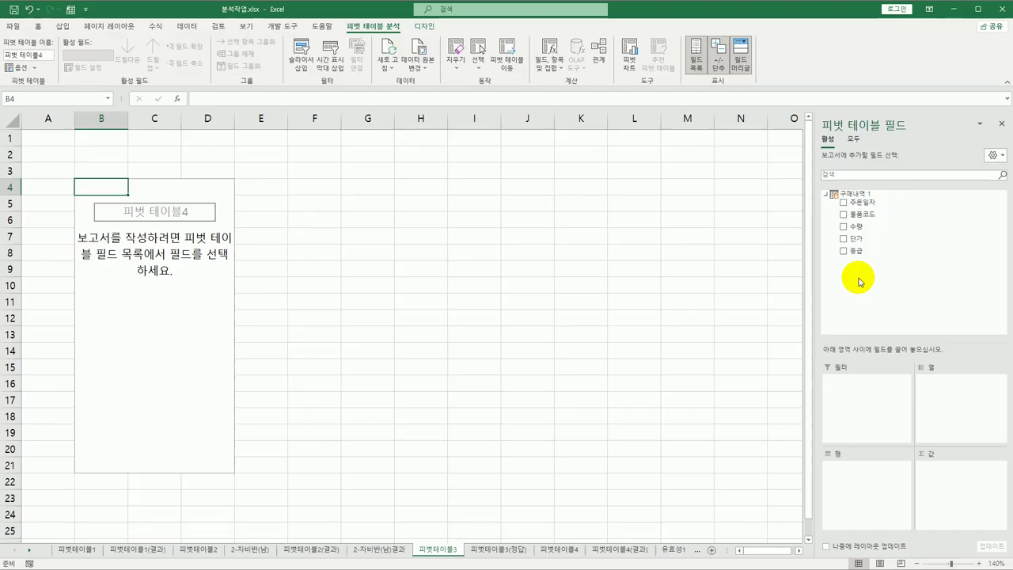
Lay out the PivotTable with 주문일자 as filter, 등급 and 물품코드 as rows, and 수량 and 단가 as values.
drag(867, 202, 847, 396)
drag(856, 252, 852, 488)
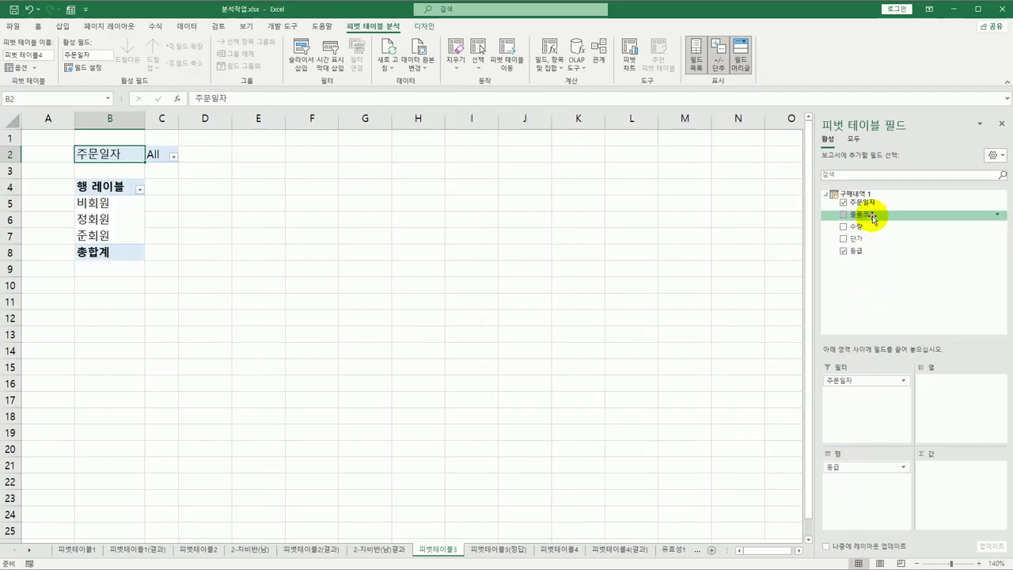
drag(871, 214, 853, 506)
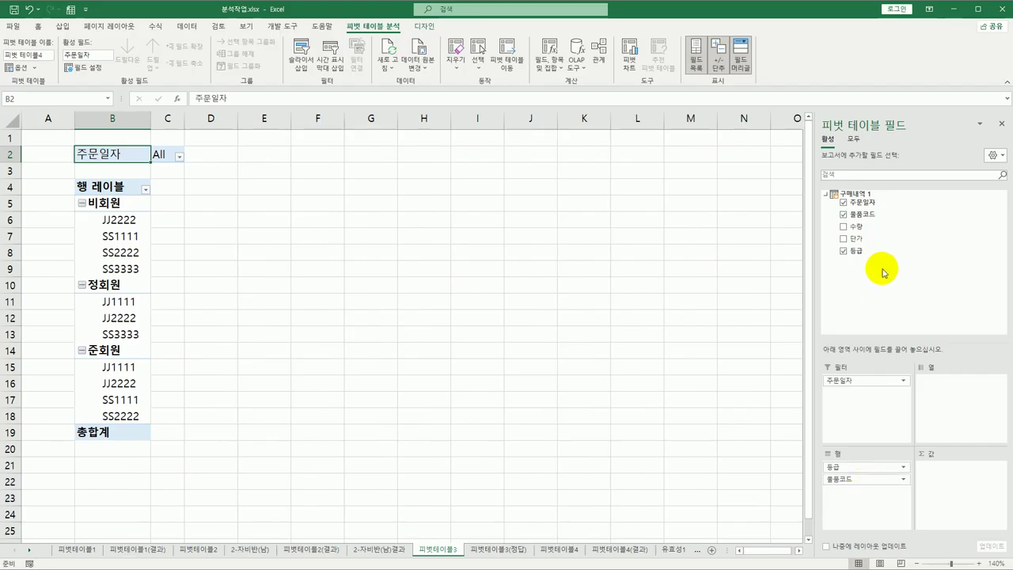
drag(873, 229, 941, 478)
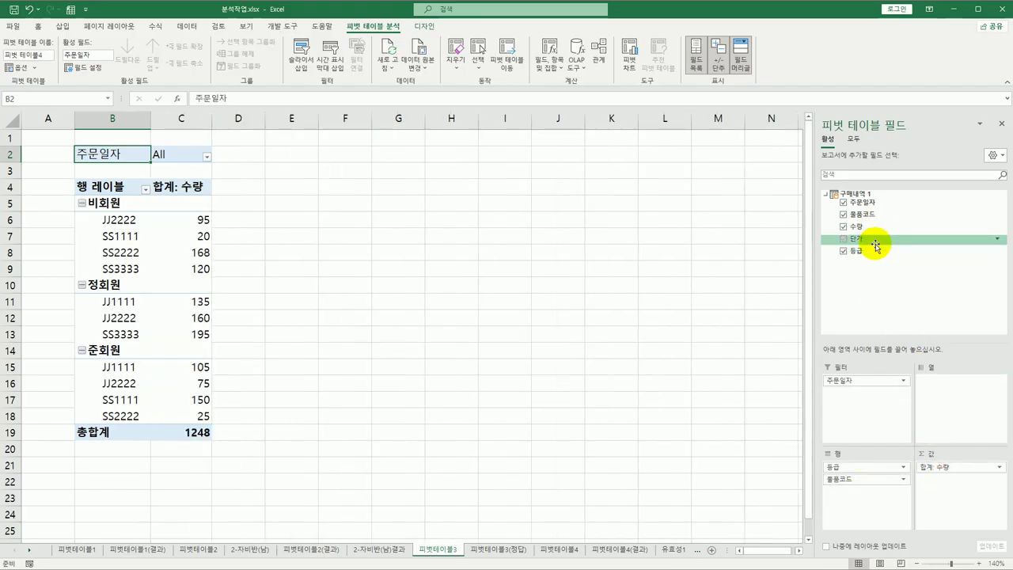
drag(931, 480, 932, 485)
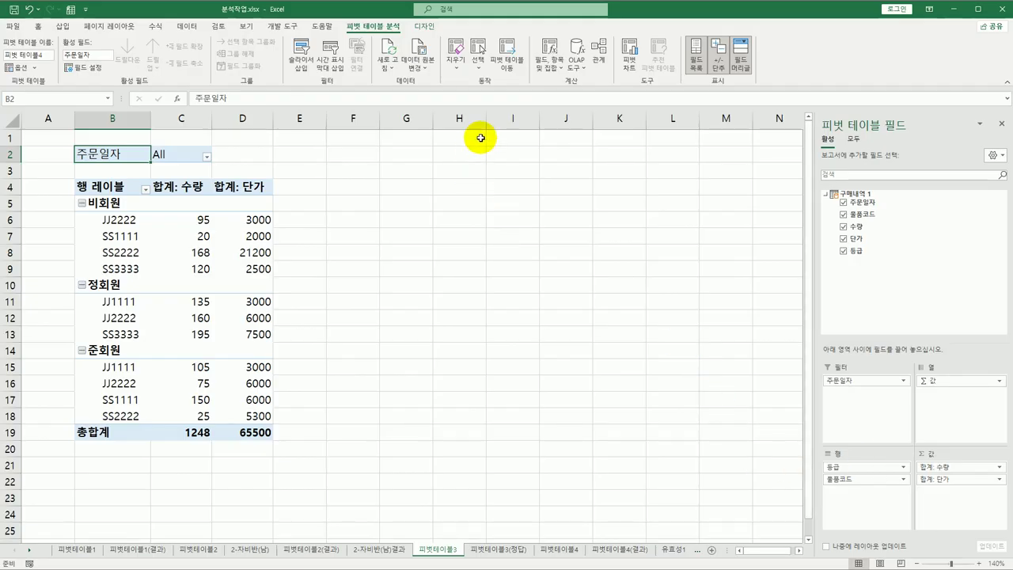
Show the PivotTable report in tabular form (테이블 형식).
click(425, 29)
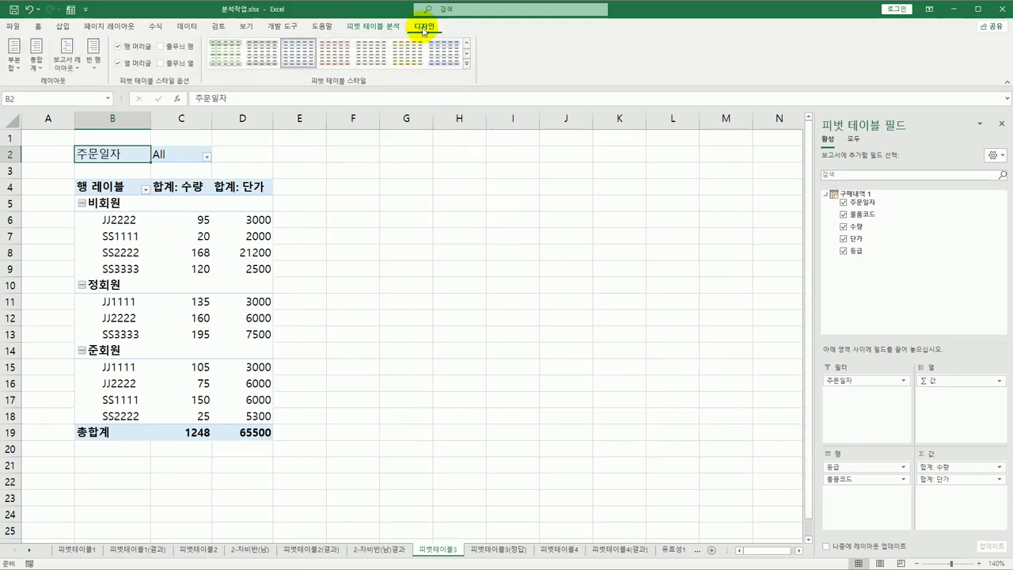
click(67, 60)
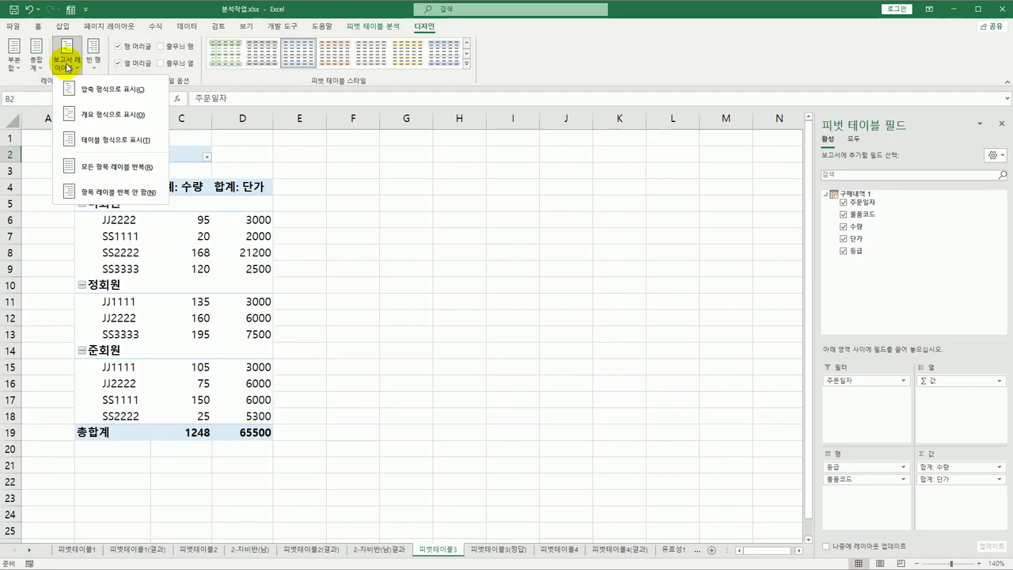
click(95, 143)
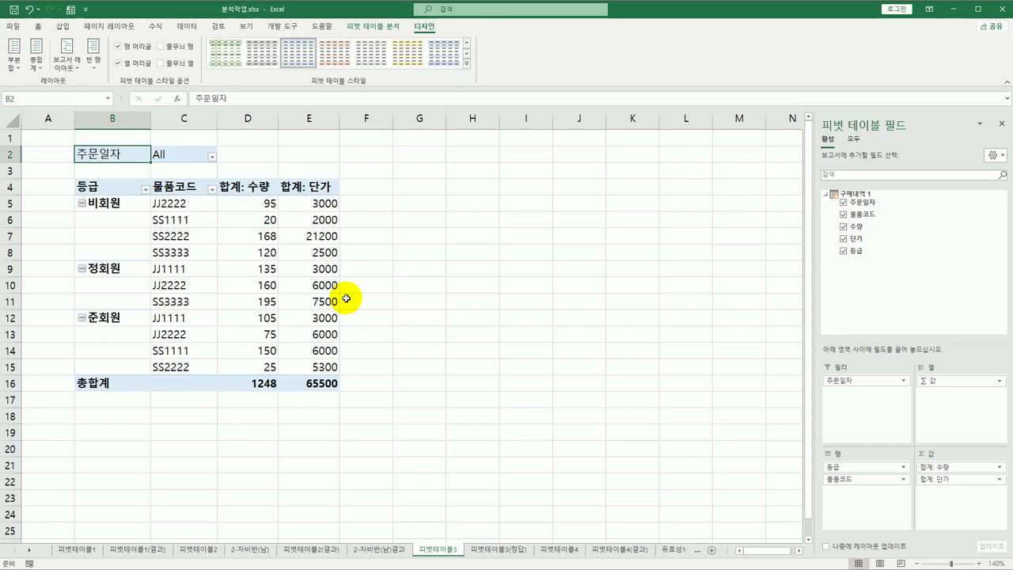
Summarize the 수량 value field by average (평균) and format it as a number (숫자) with the 1000 separator and 0 decimals.
click(251, 187)
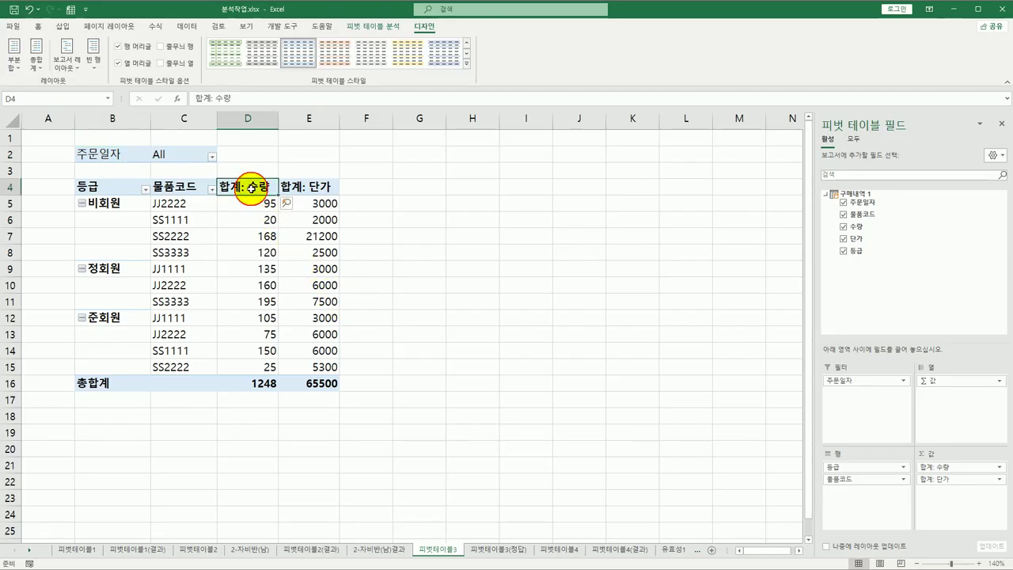
double_click(250, 187)
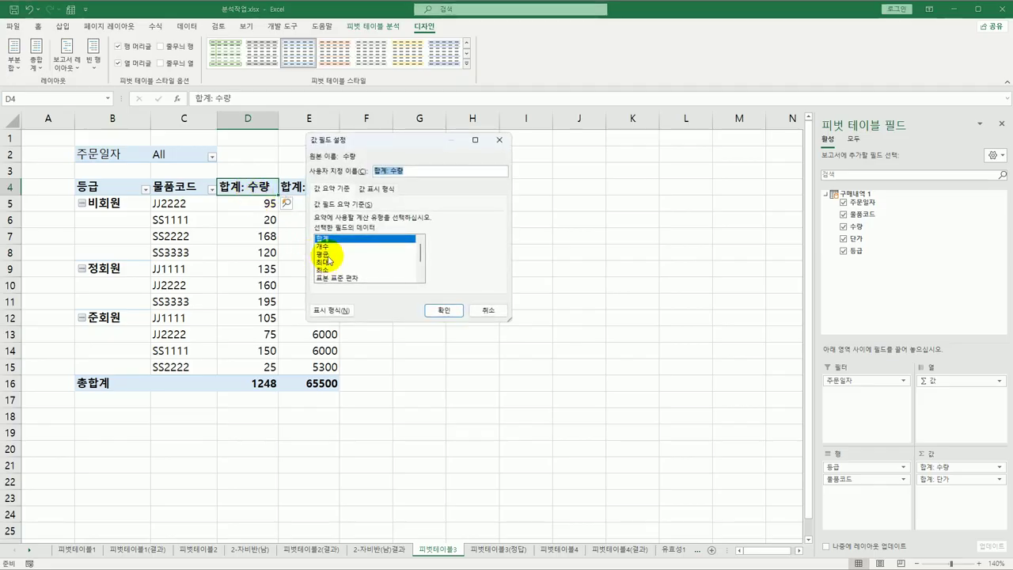
click(327, 255)
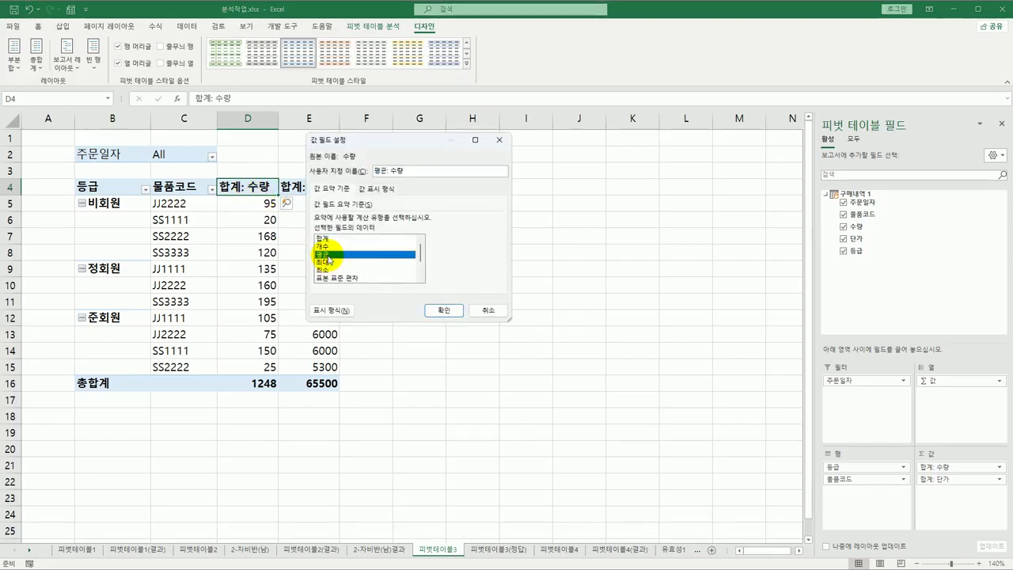
click(331, 311)
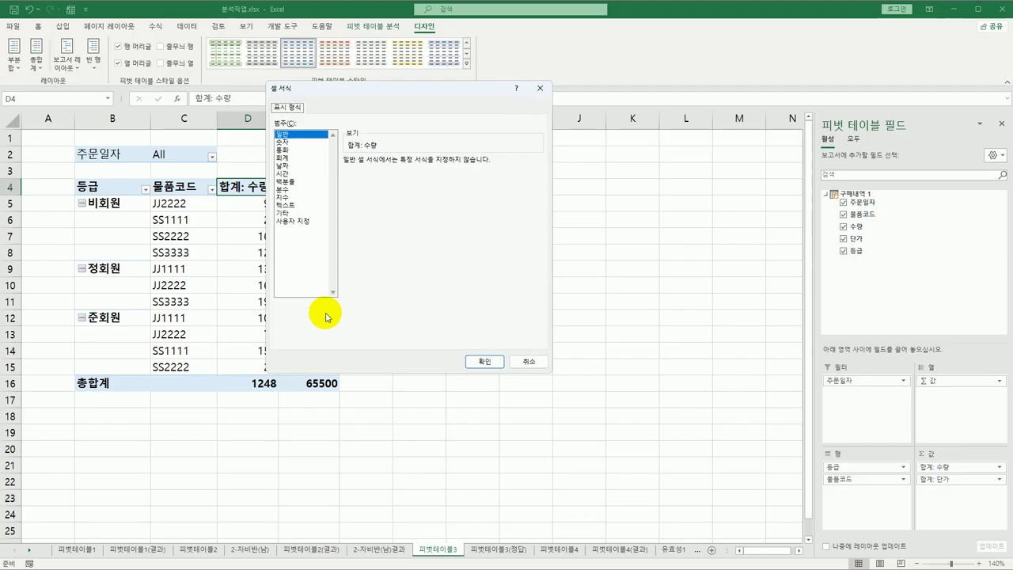
click(297, 142)
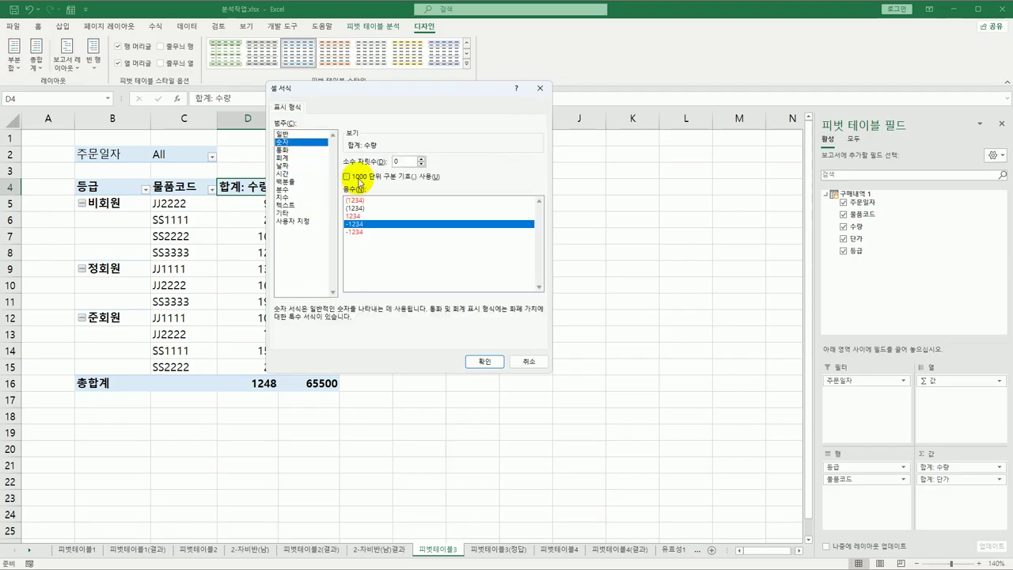
click(360, 181)
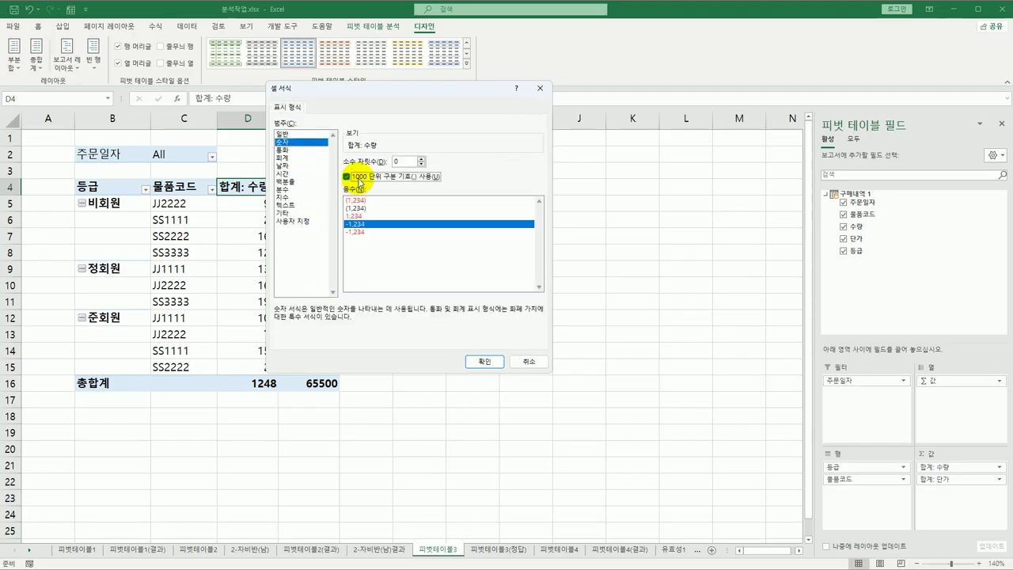
click(481, 361)
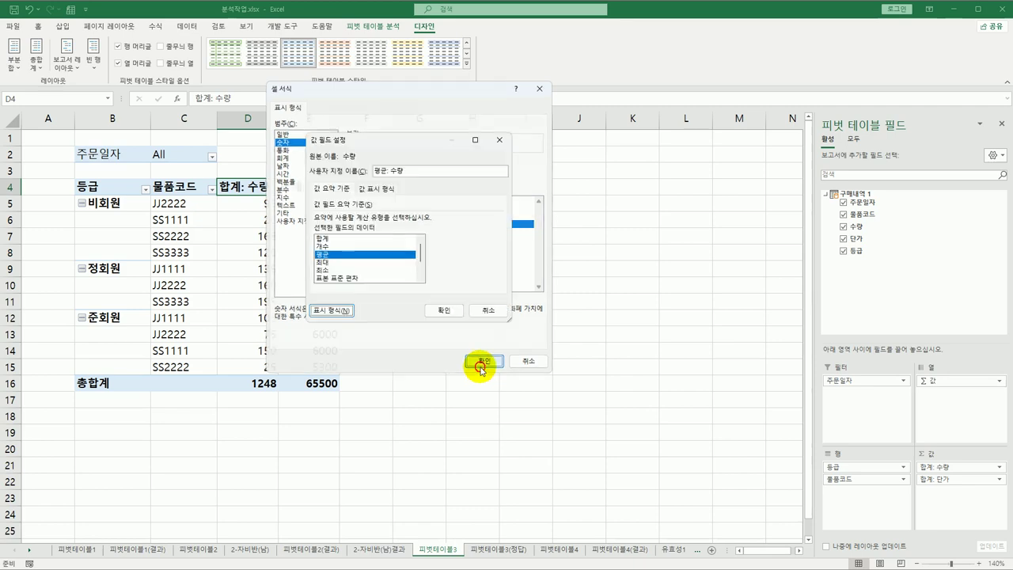
click(444, 311)
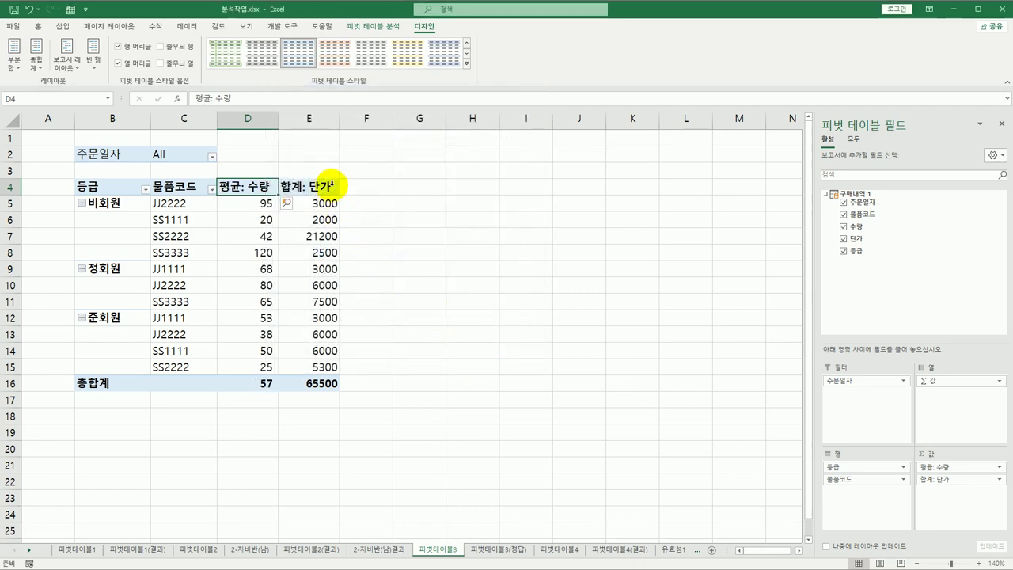
Summarize the 단가 value field by average (평균) and format it as a number (숫자) with the 1000 separator and 0 decimals.
click(319, 185)
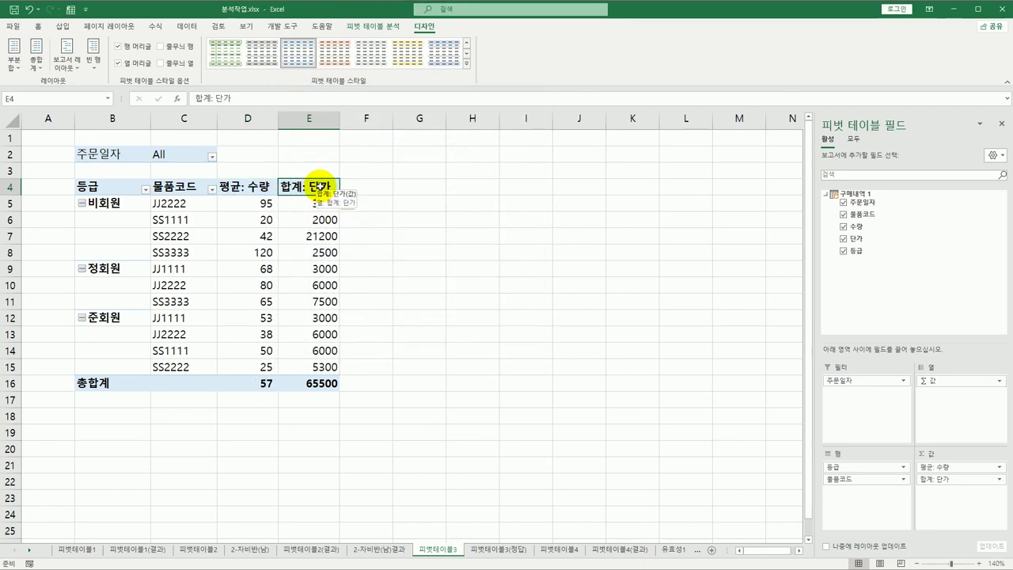
double_click(319, 185)
click(327, 254)
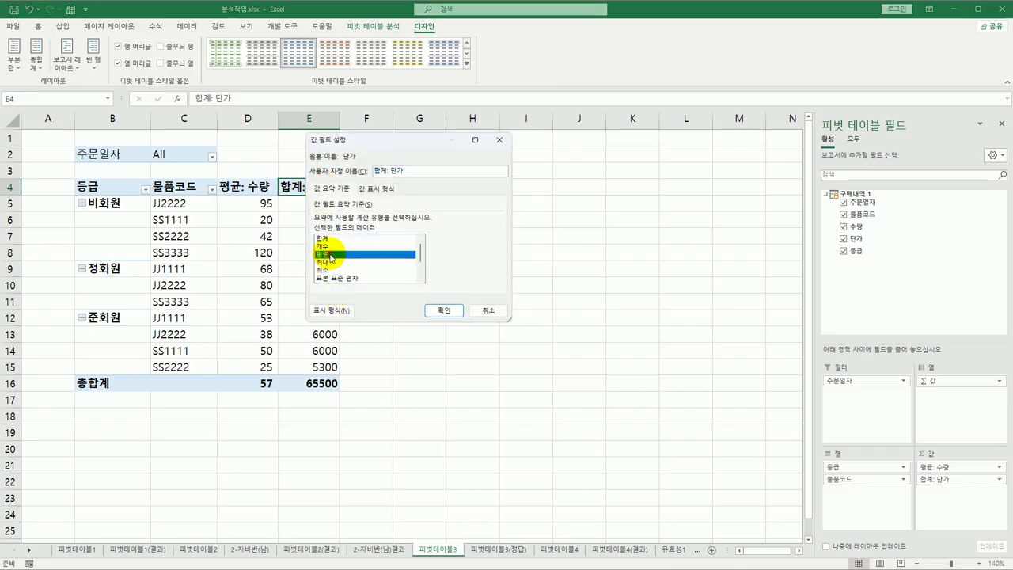
click(340, 311)
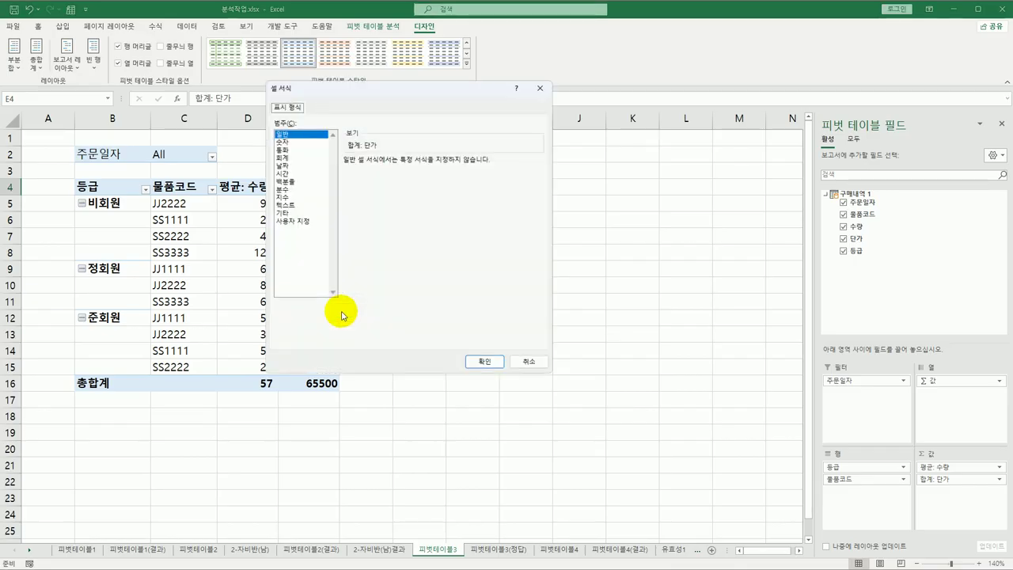
click(302, 141)
click(356, 178)
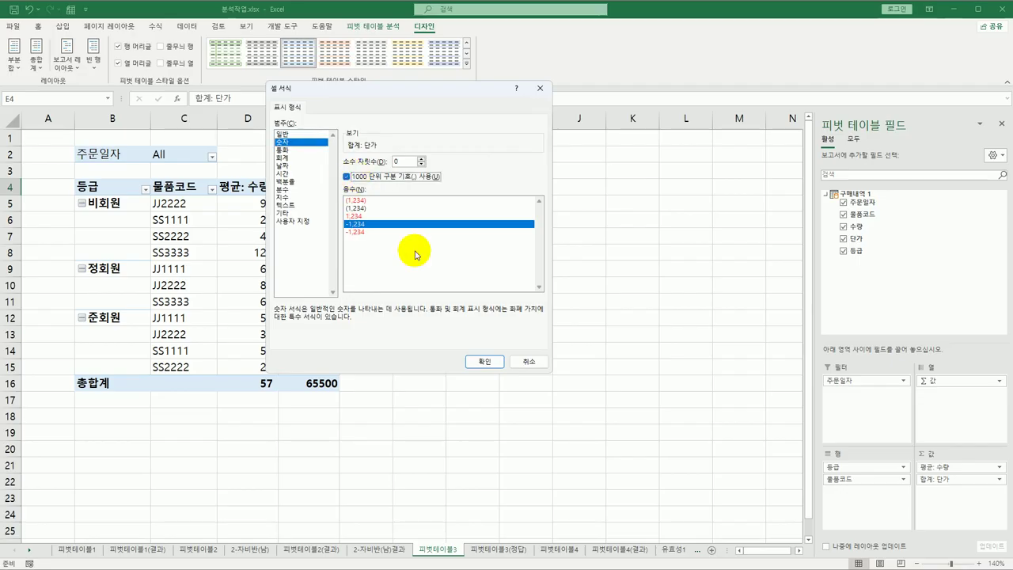
click(484, 363)
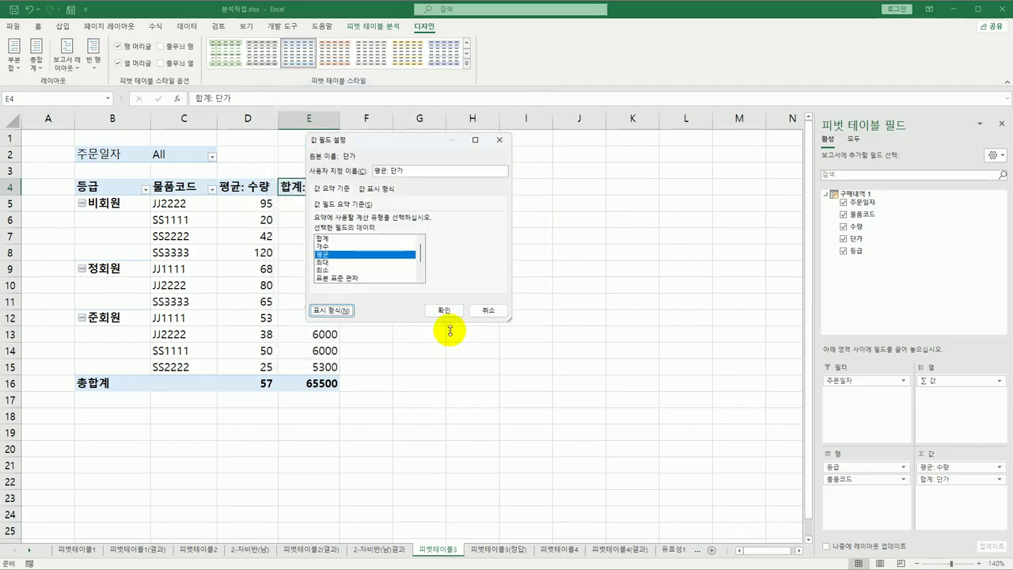
click(440, 311)
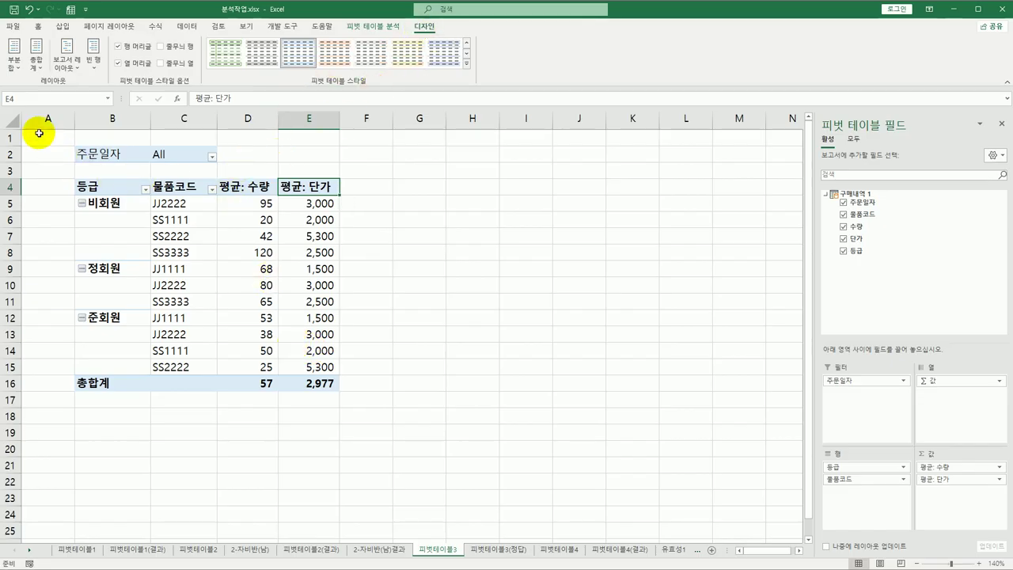
Show all subtotals at the bottom of each group (그룹 하단에 모든 부분합 표시) in the PivotTable.
click(13, 64)
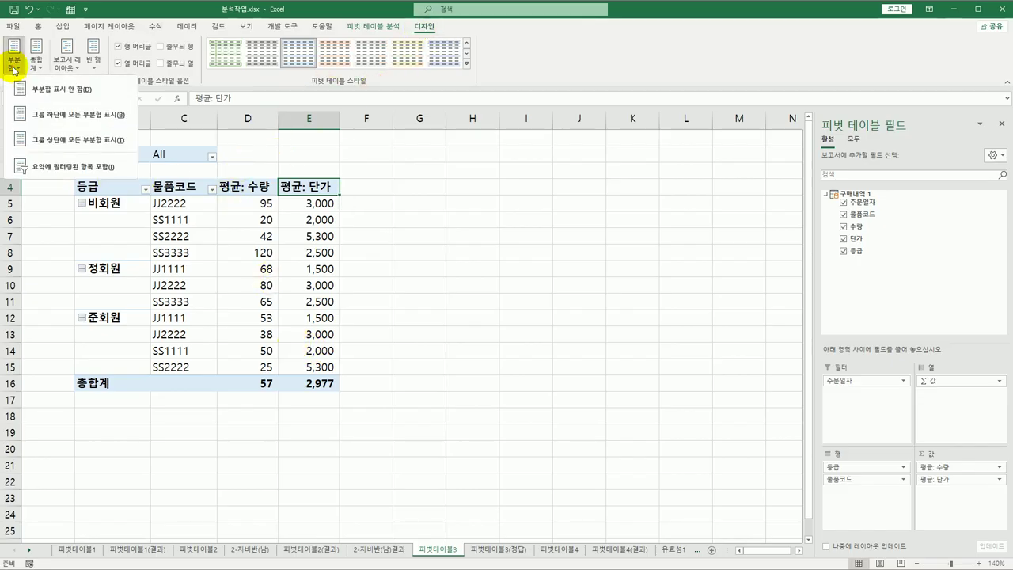
click(42, 118)
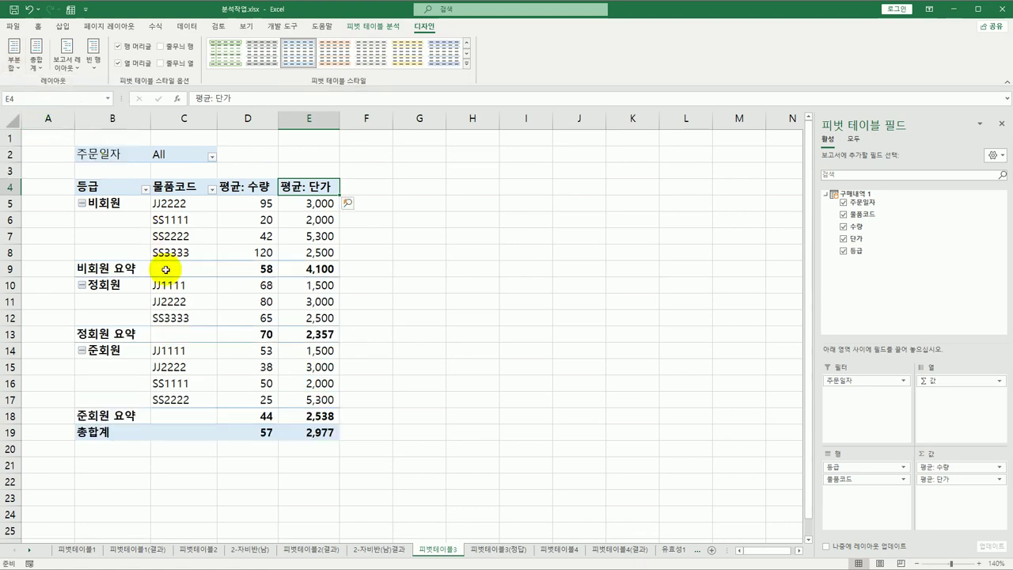
mouse_move(279, 277)
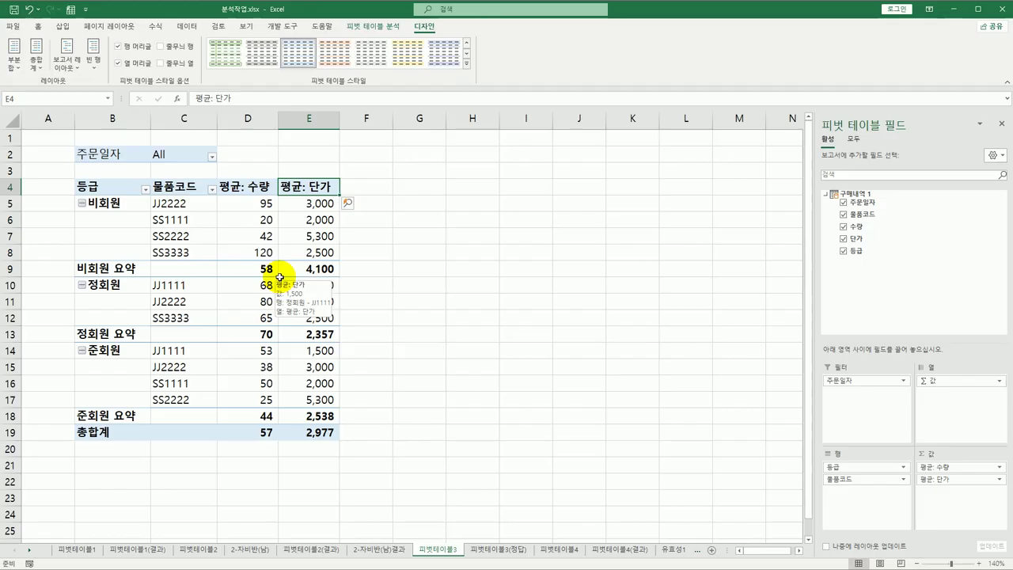
Filter the 등급 field to only 정회원 and 준회원, and insert a blank line after each item.
click(127, 190)
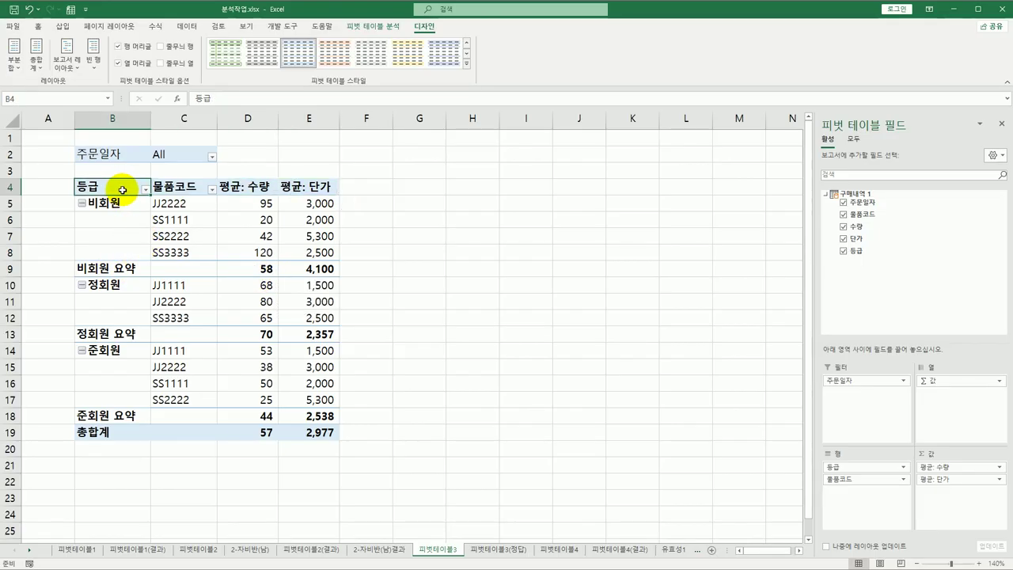
click(144, 190)
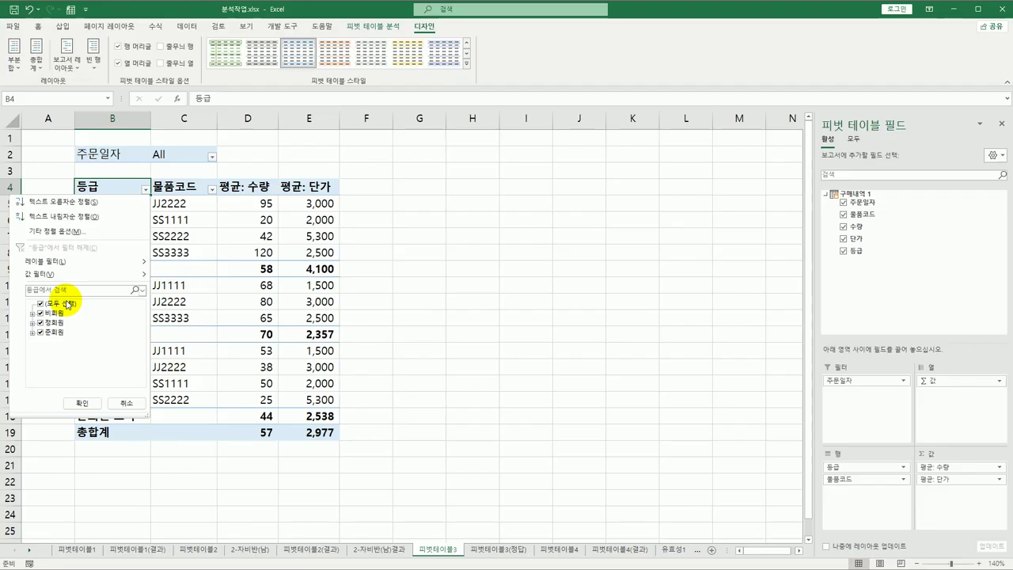
click(40, 305)
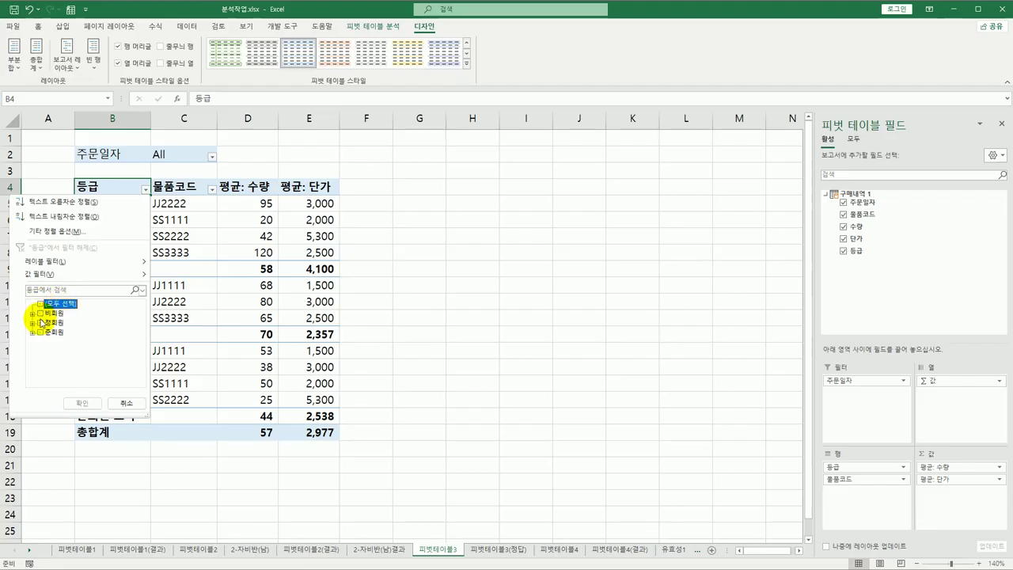
click(40, 323)
click(41, 334)
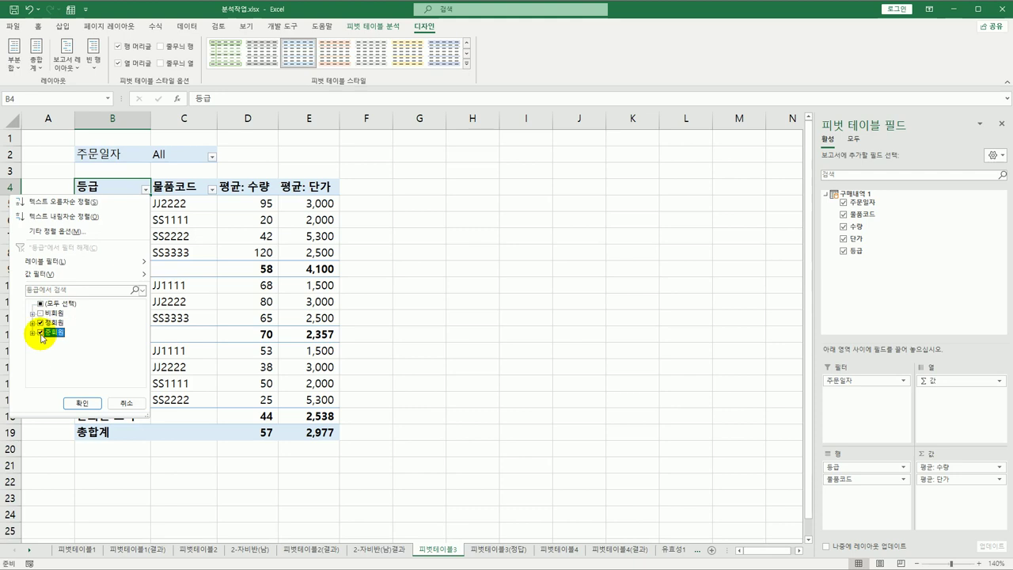
click(82, 404)
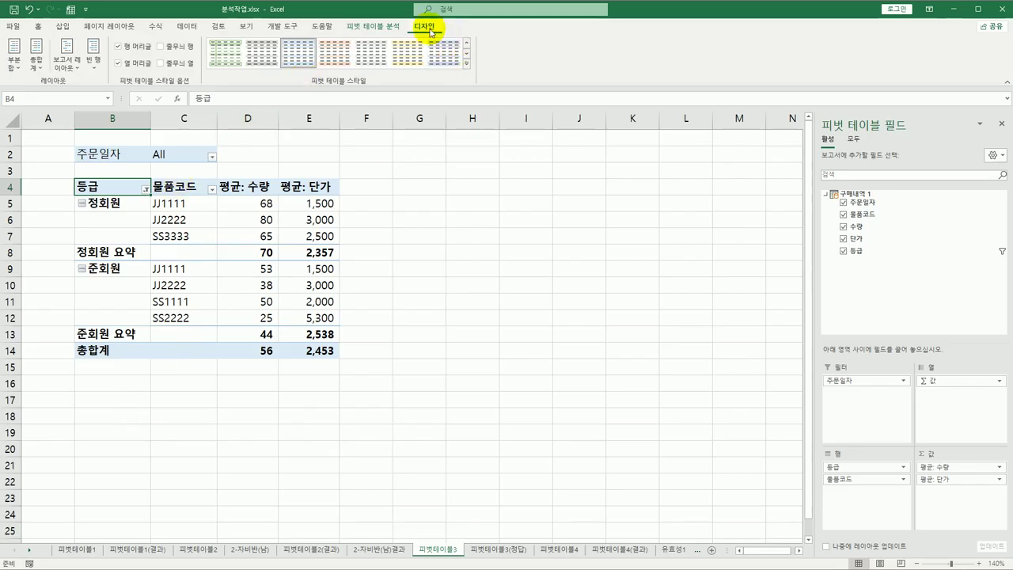
click(95, 67)
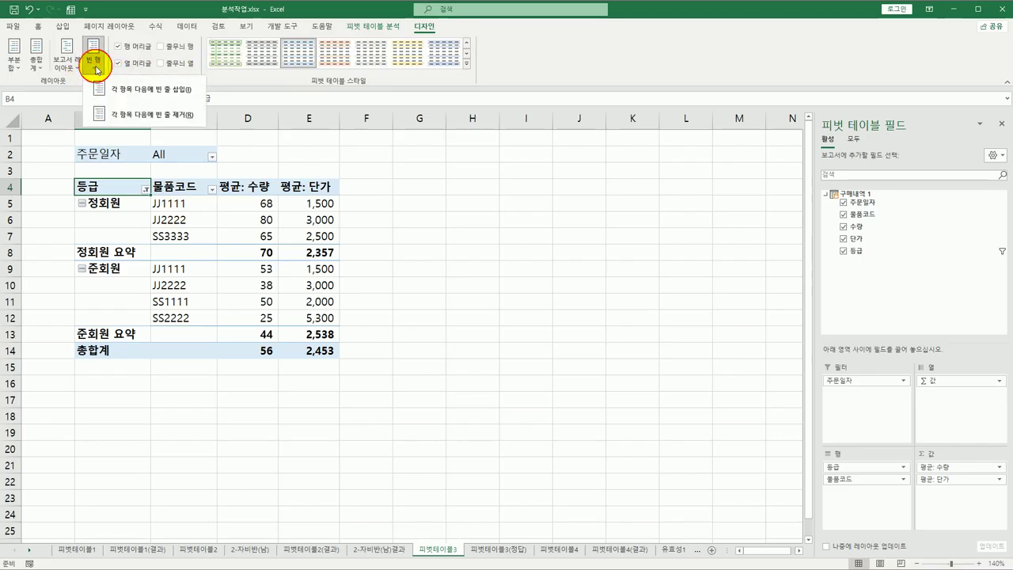
click(127, 95)
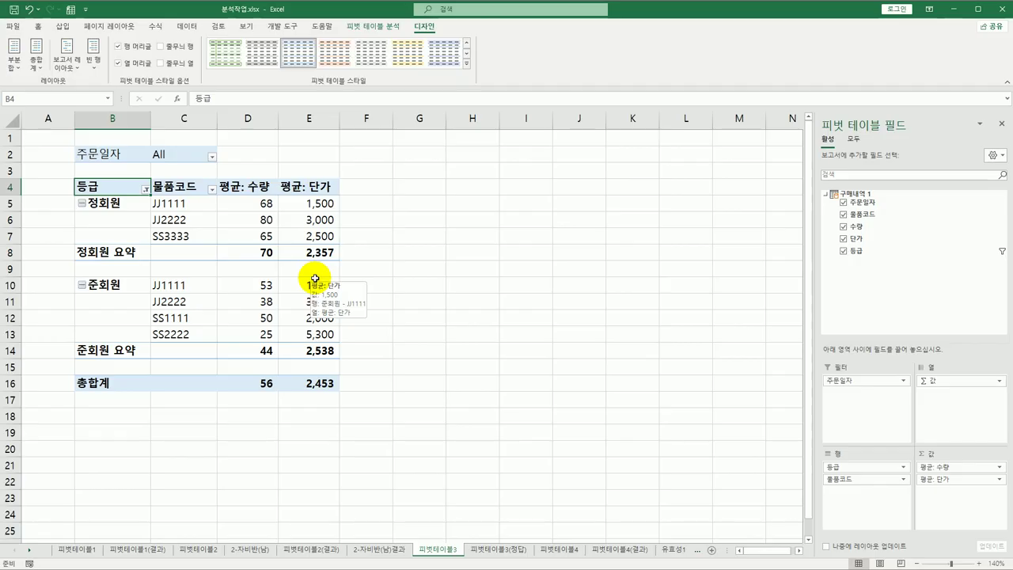
Set the PivotTable options to merge and center cells with labels and to show 주문없음 for empty cells.
click(374, 27)
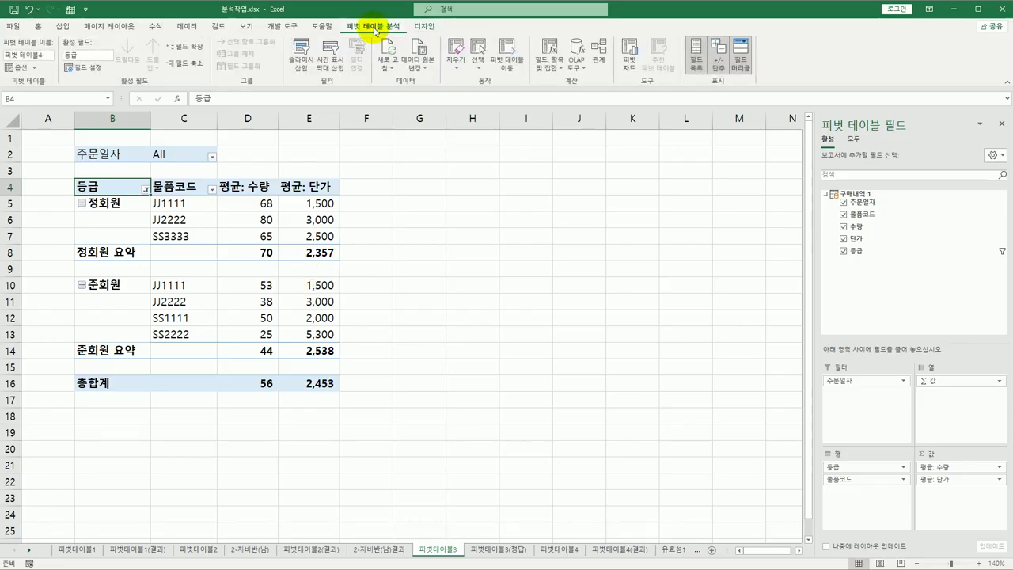
click(22, 71)
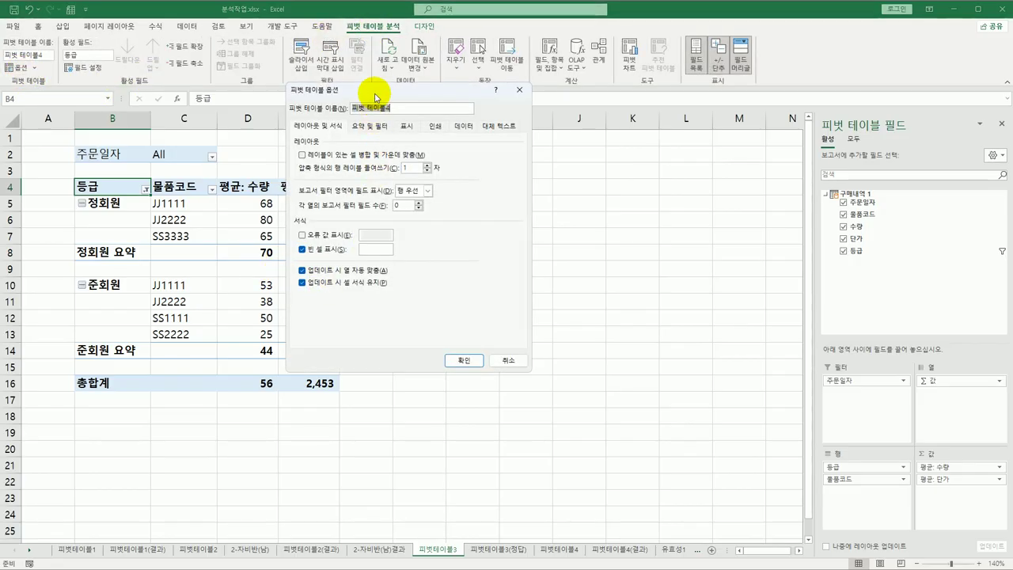
drag(365, 99, 487, 196)
click(439, 256)
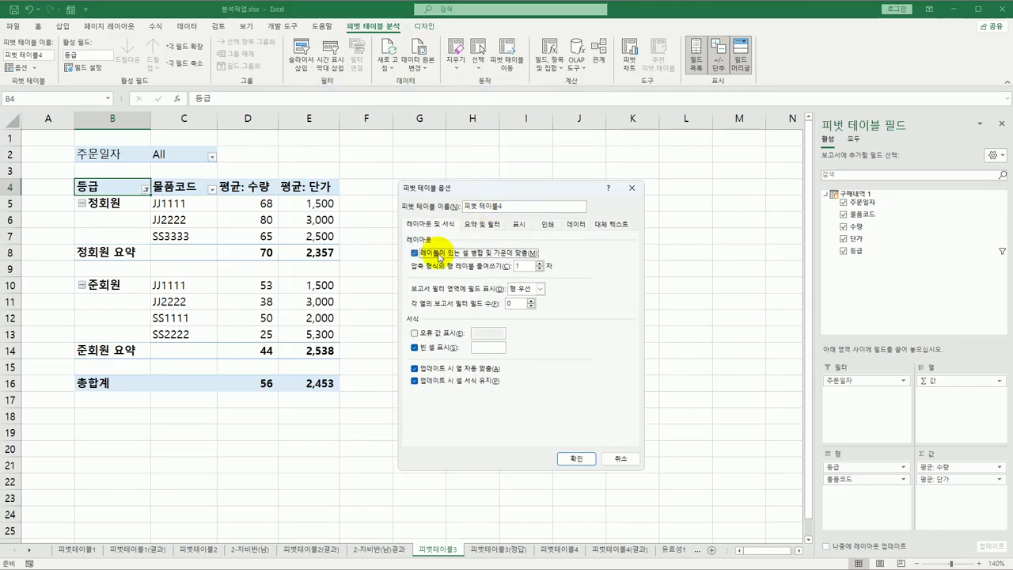
click(487, 347)
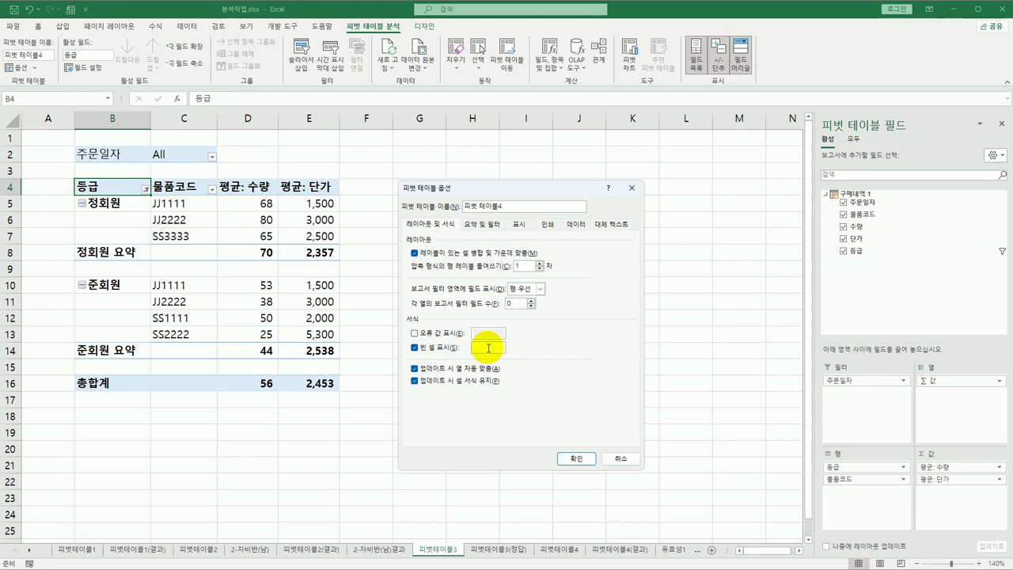
text(주문없음)
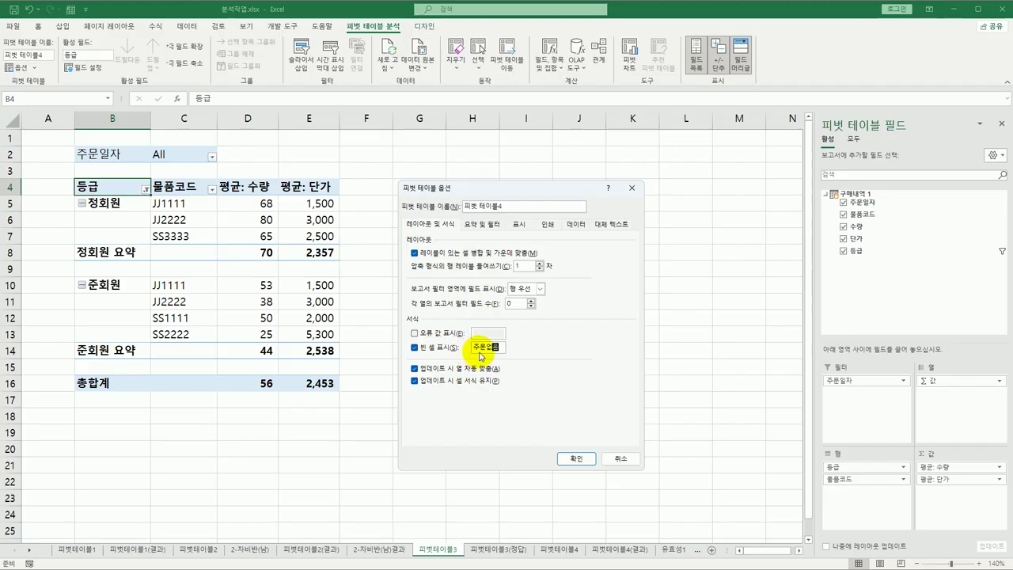
click(575, 459)
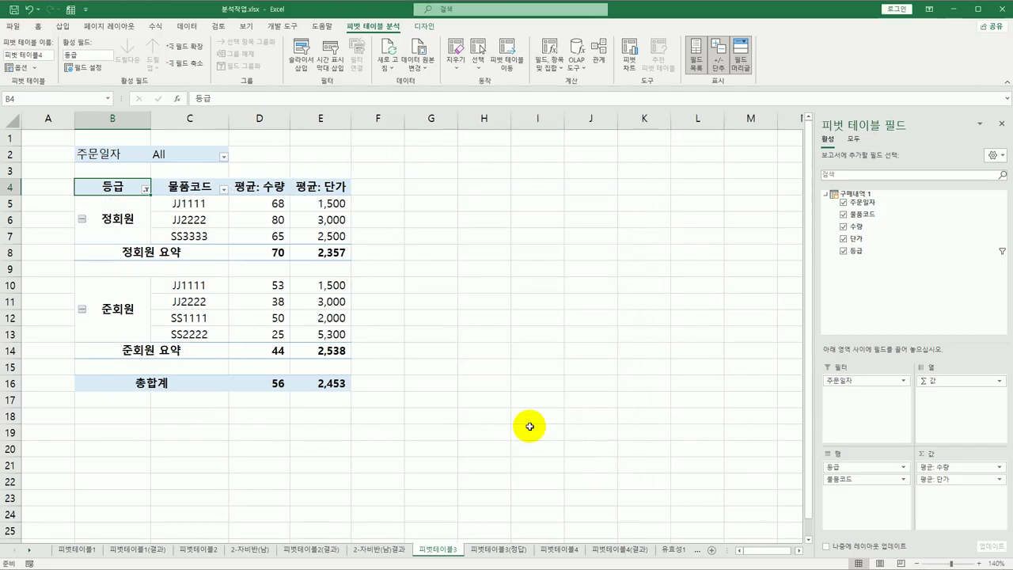
Collapse the 준회원 group and apply the blue-violet style ending the third row of the light (밝게) PivotTable styles.
mouse_move(239, 316)
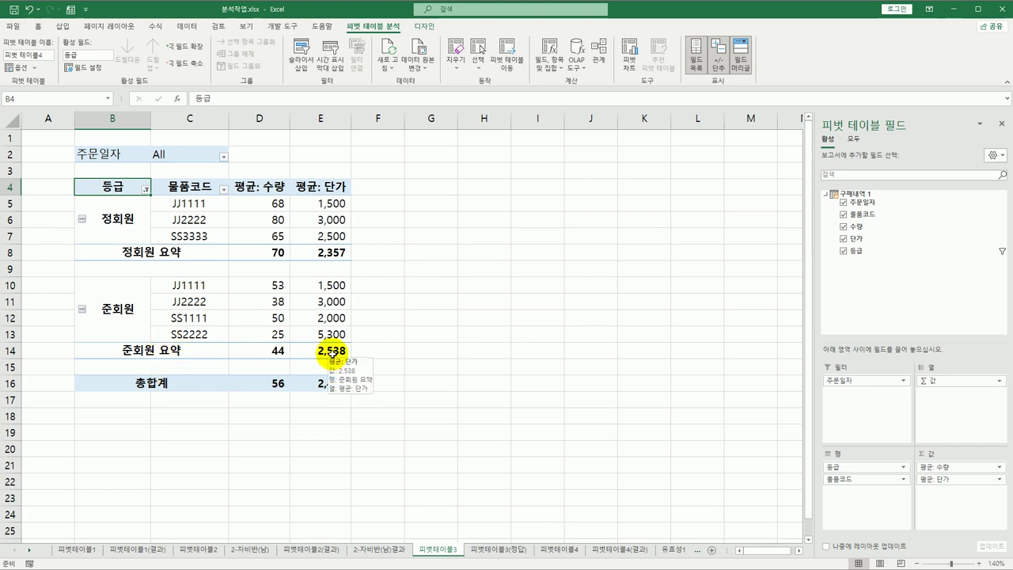
click(82, 310)
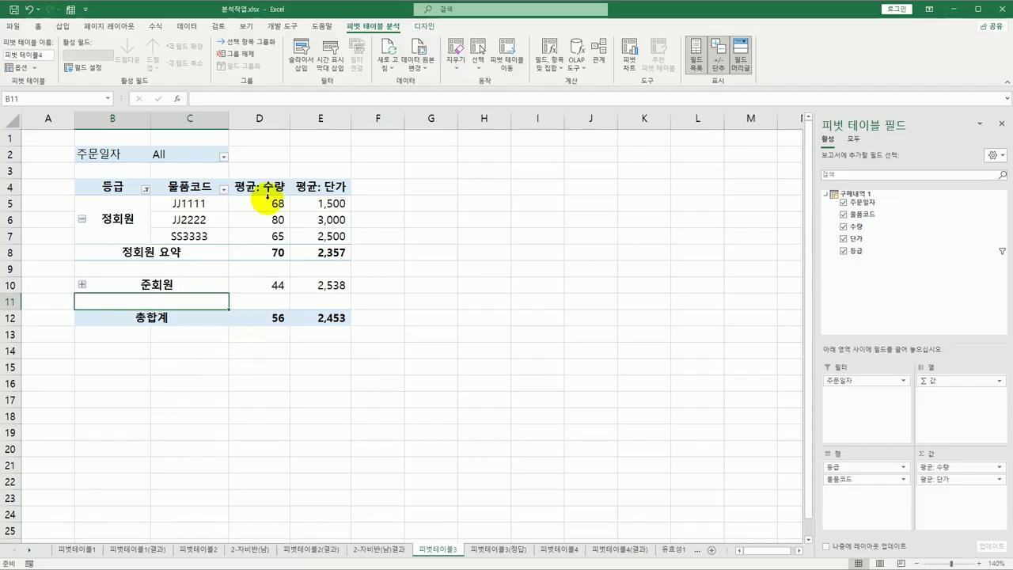
click(422, 26)
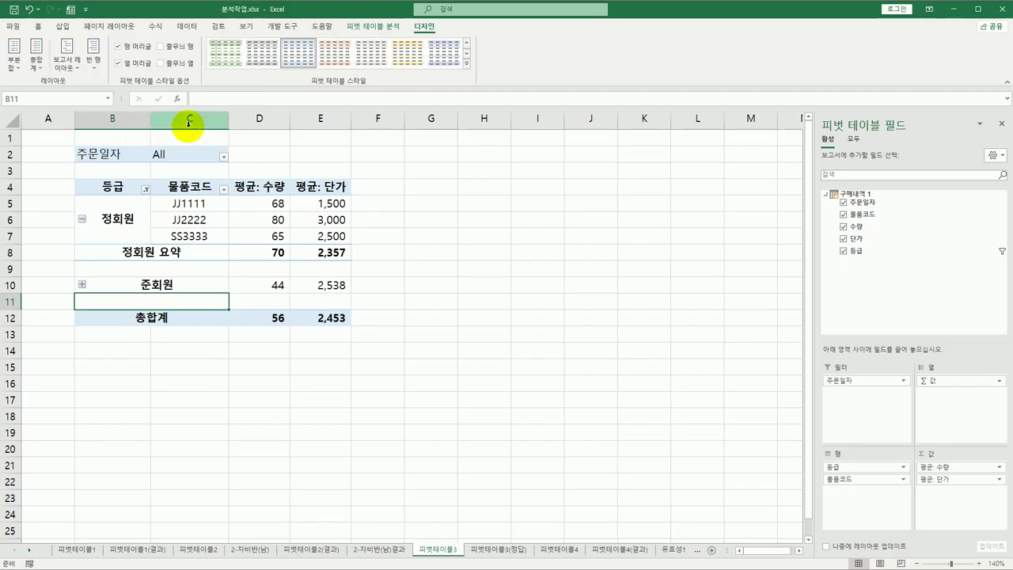
click(467, 64)
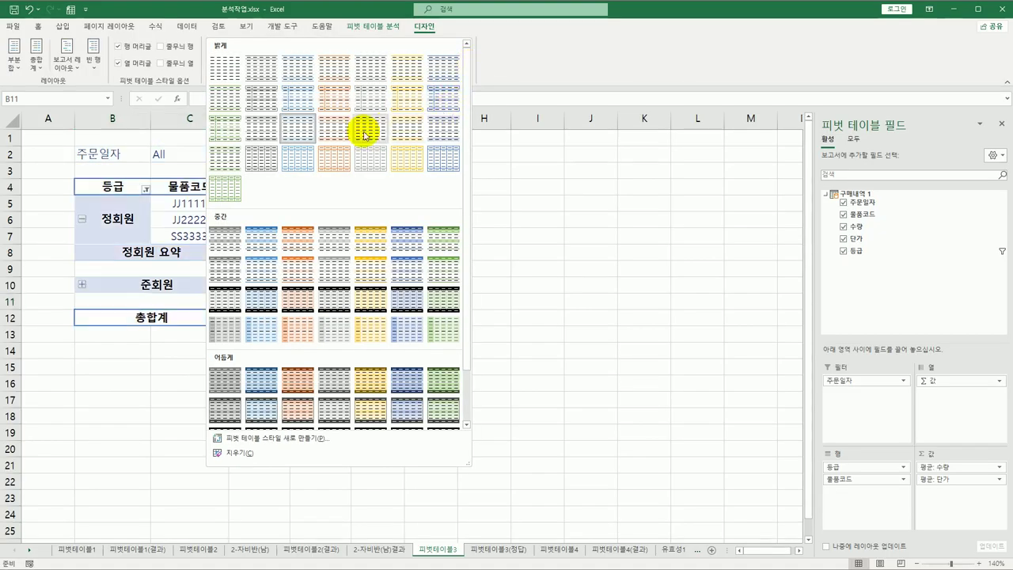
click(436, 134)
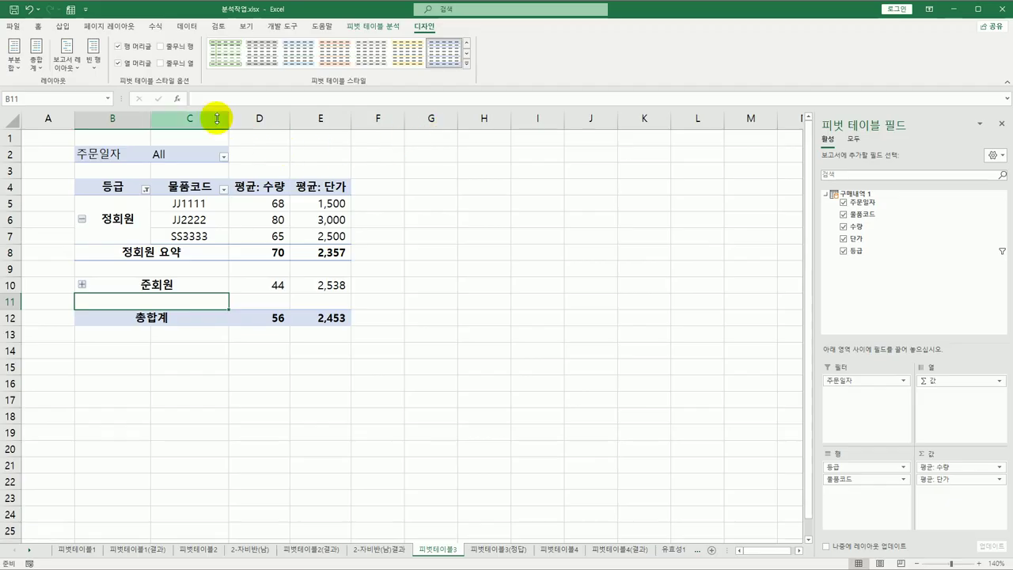
Turn on banded rows (줄무늬 행) for the PivotTable.
click(167, 49)
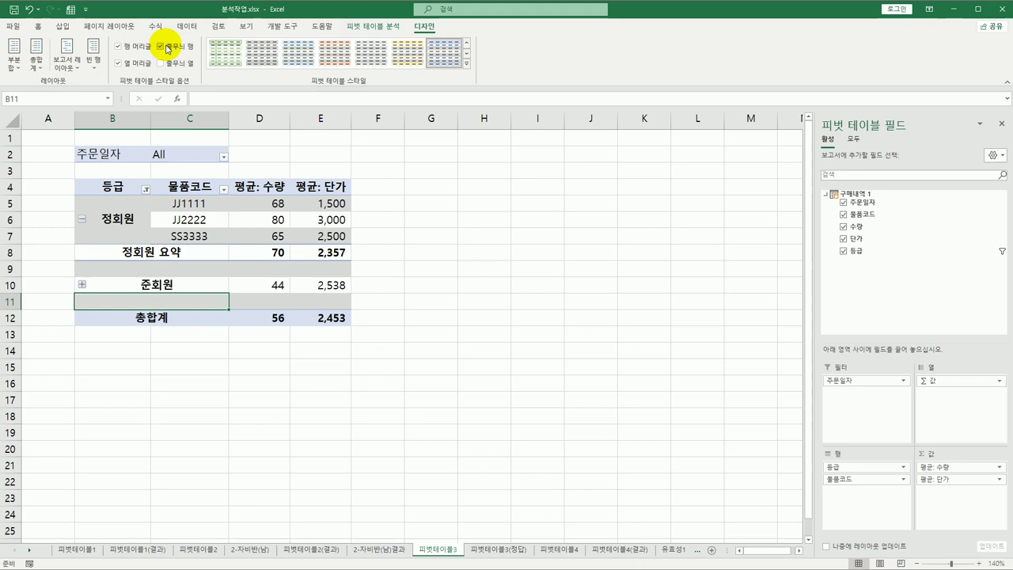
click(483, 217)
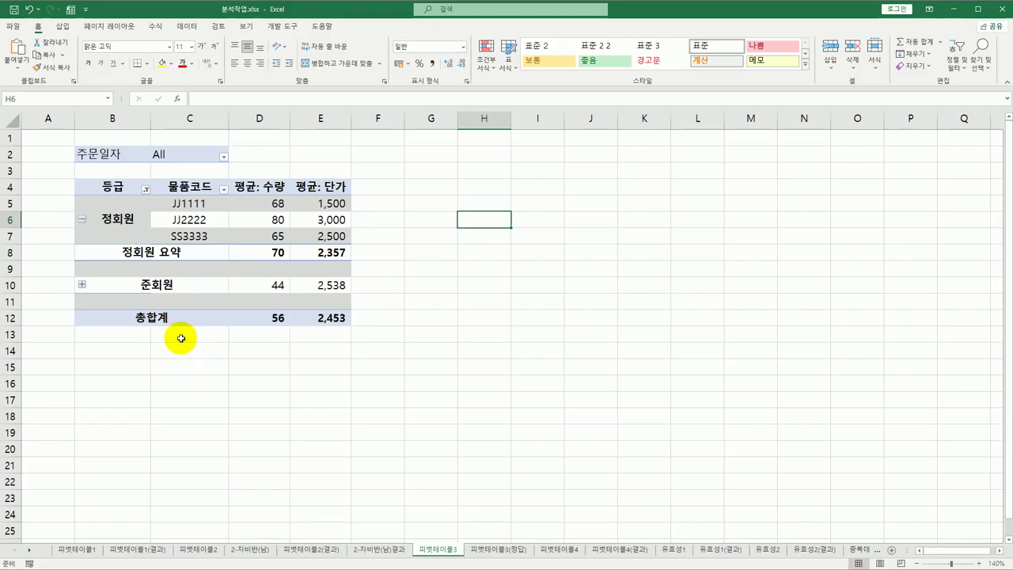
click(129, 252)
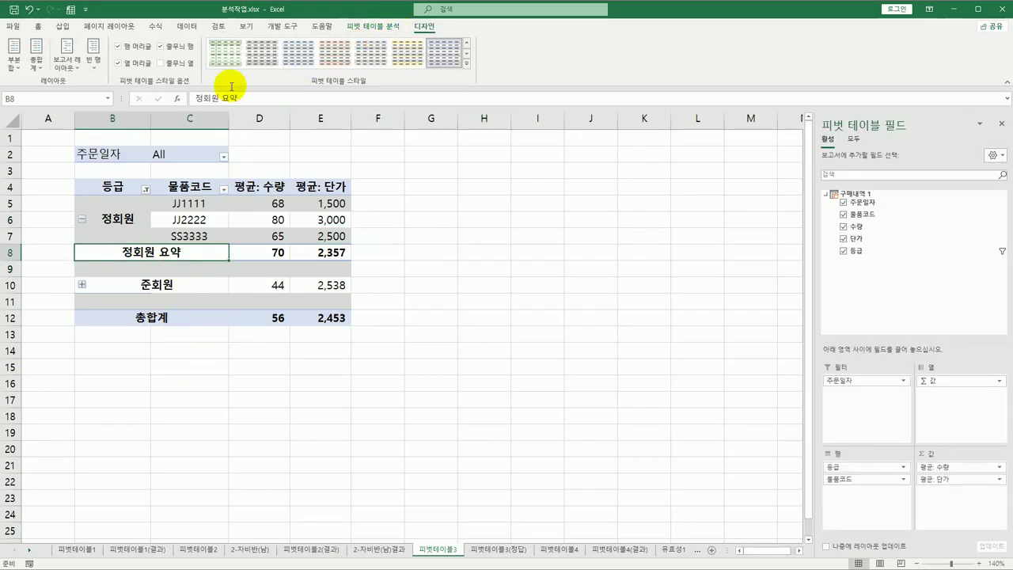
click(96, 61)
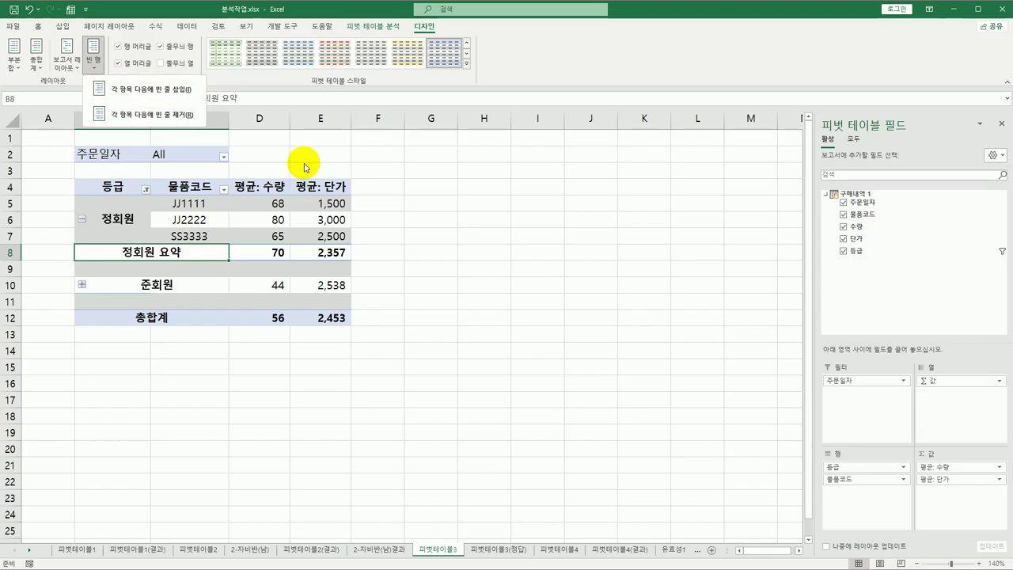
click(486, 306)
click(465, 299)
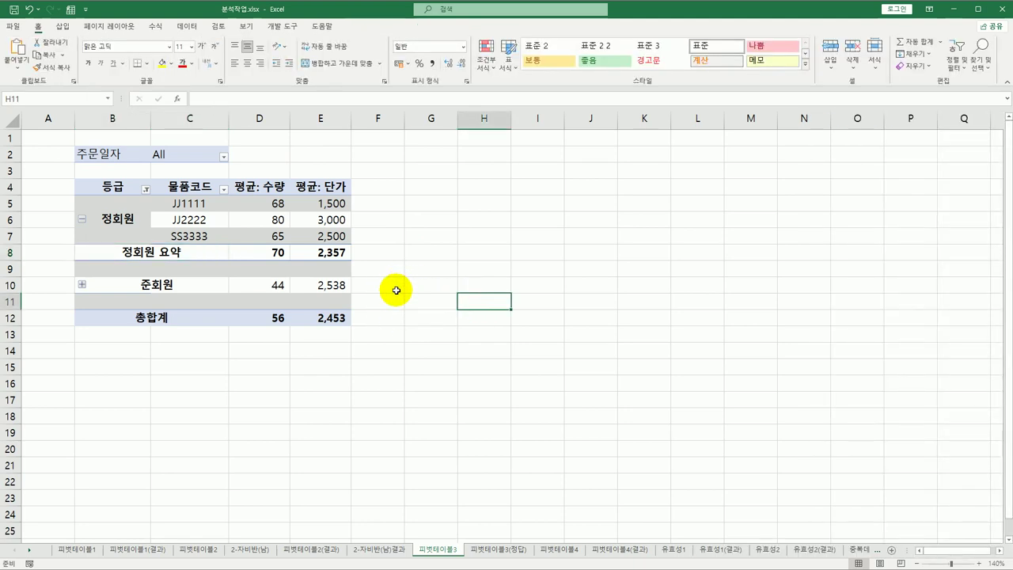
Compare the finished PivotTable on the 피벗테이블3 sheet with the answer sheet 피벗테이블3(정답).
click(494, 551)
click(440, 550)
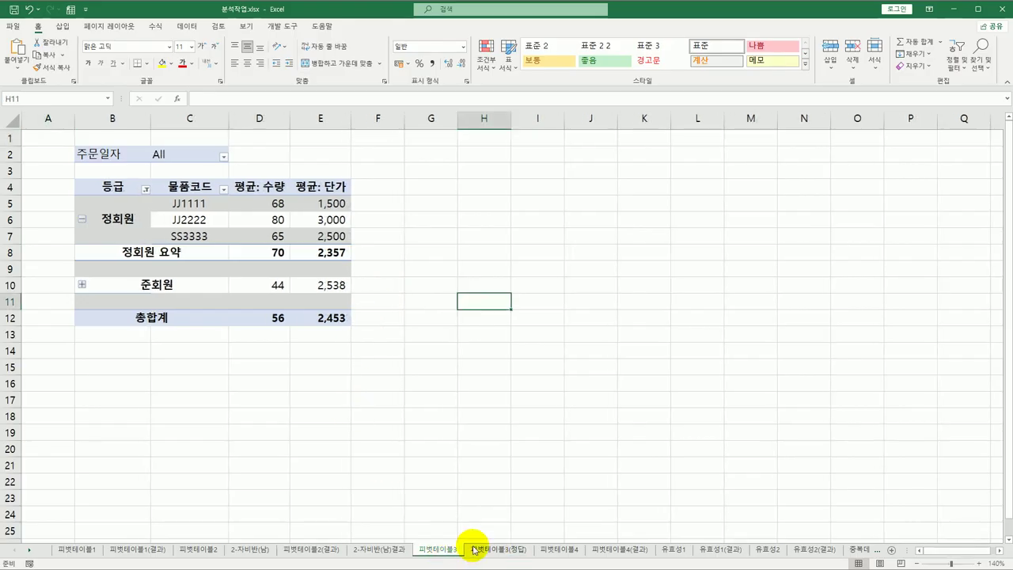
click(475, 549)
click(448, 548)
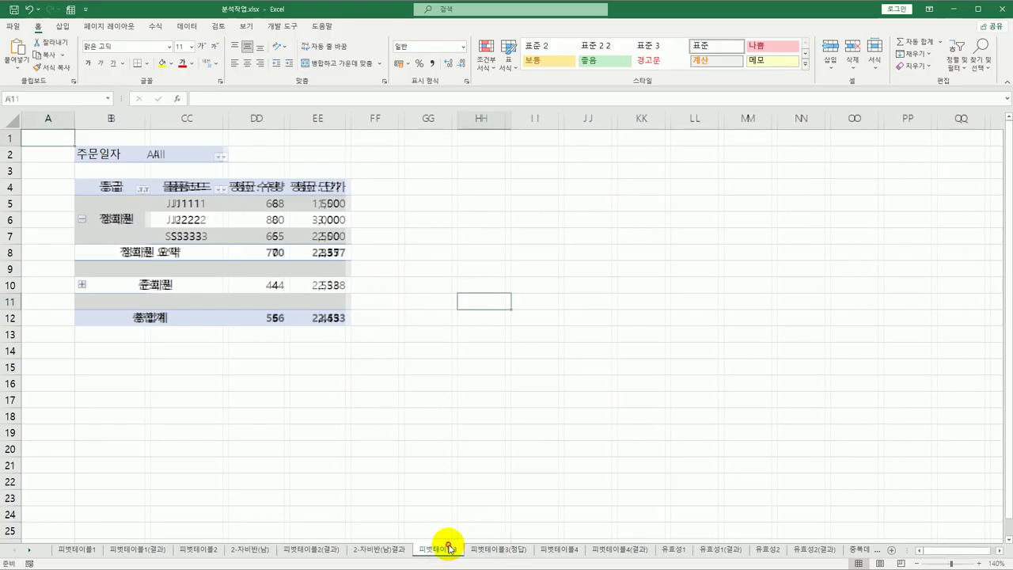
click(485, 553)
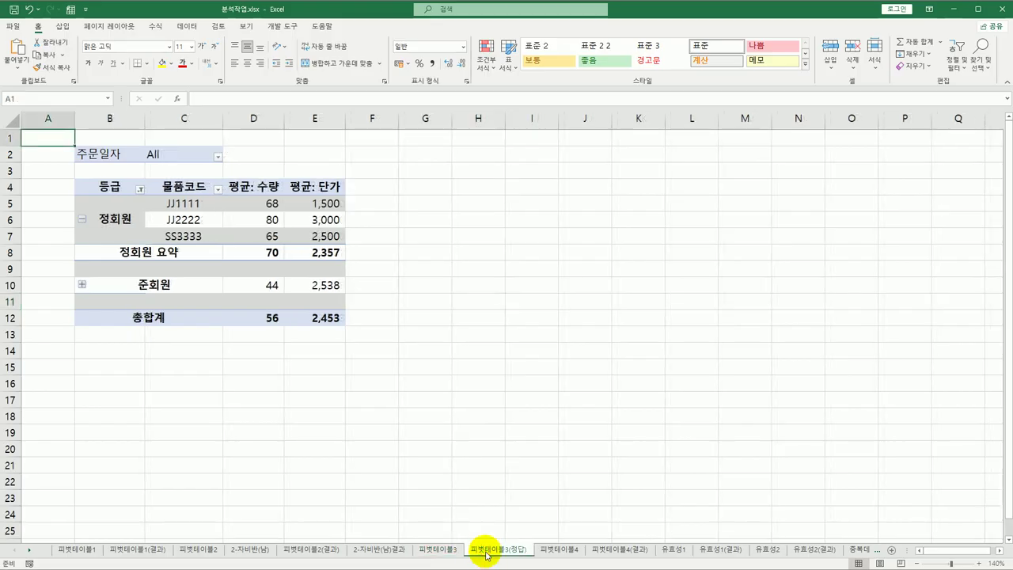
On the 피벗테이블4 sheet, select cell B4 and import the text file 대출현황 as external data.
click(564, 554)
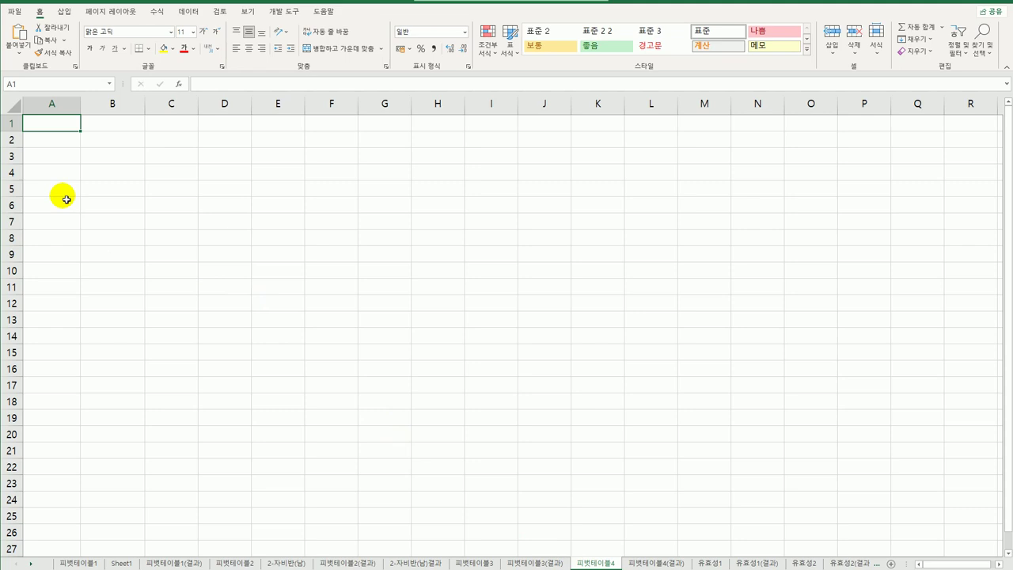
click(118, 179)
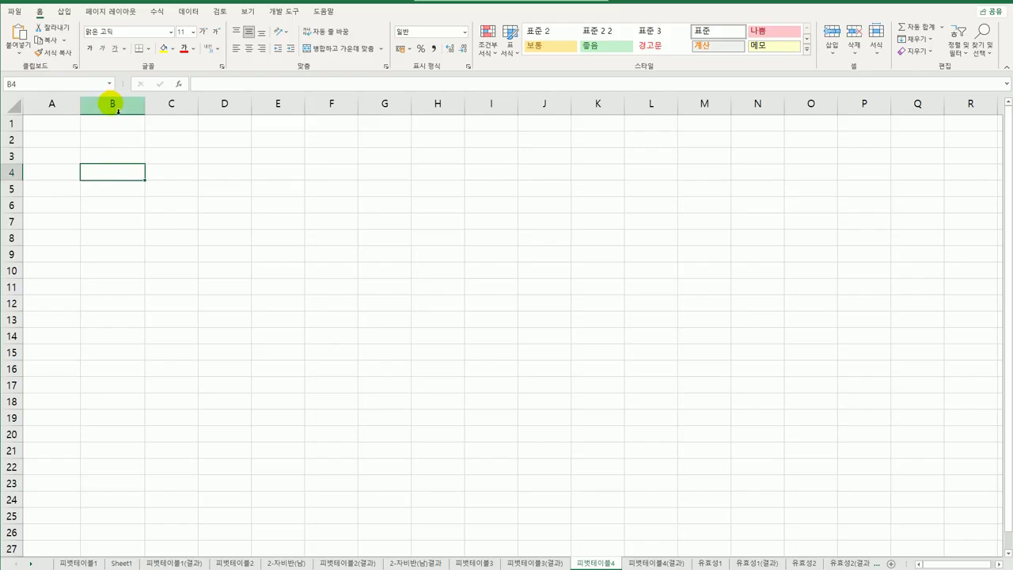
click(64, 11)
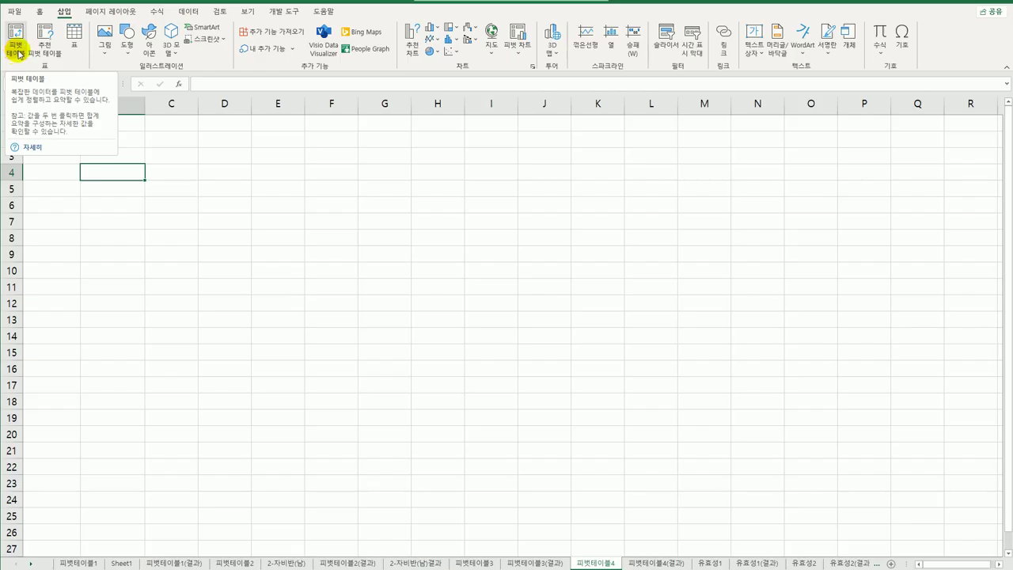
click(188, 11)
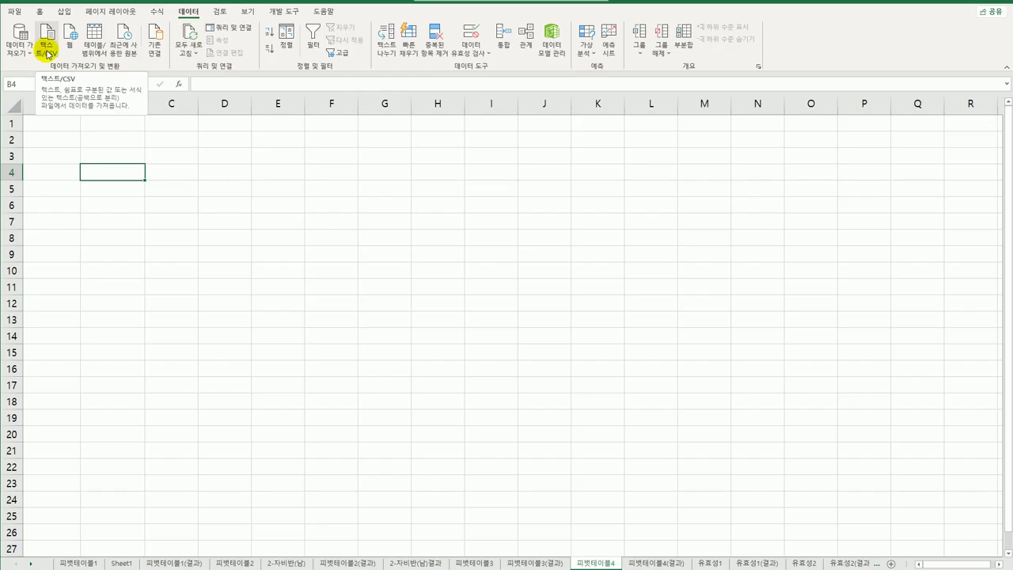
click(20, 41)
mouse_move(45, 75)
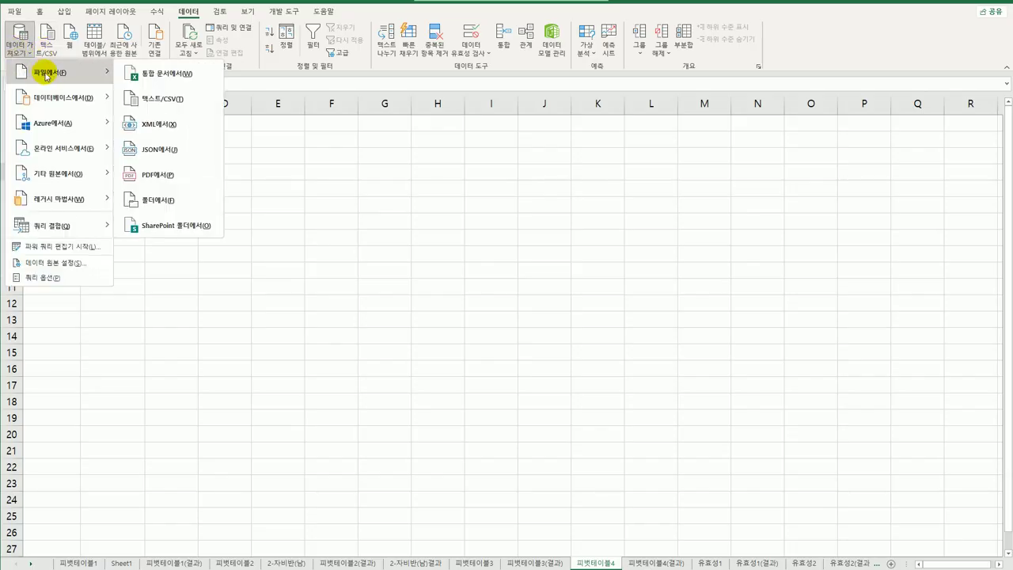
click(145, 108)
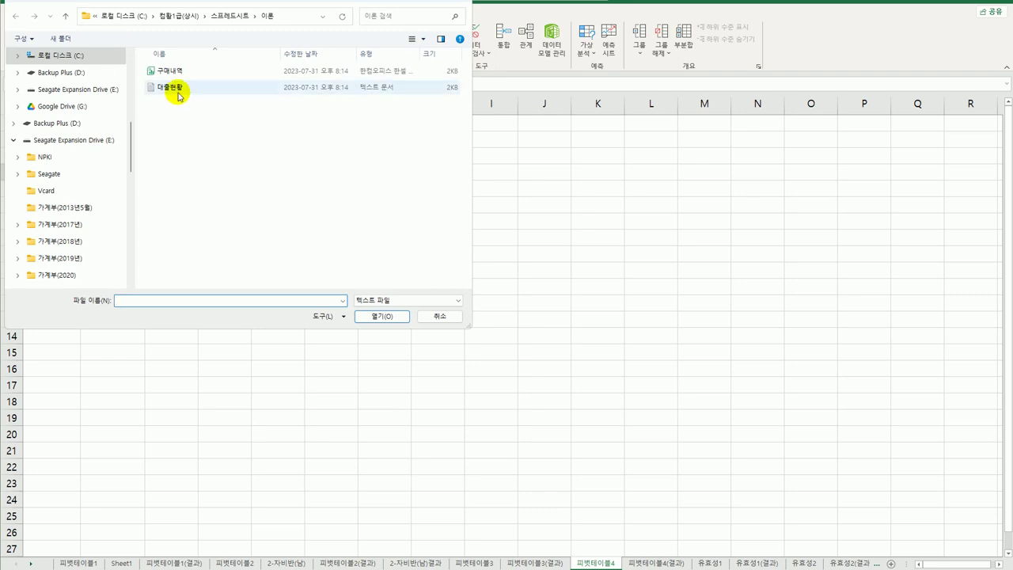
click(179, 95)
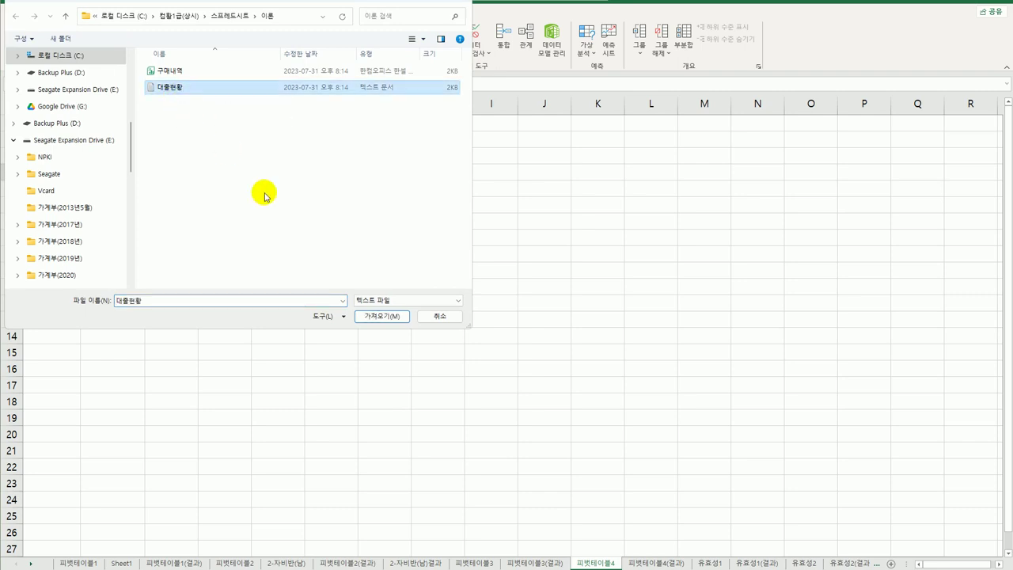
click(375, 317)
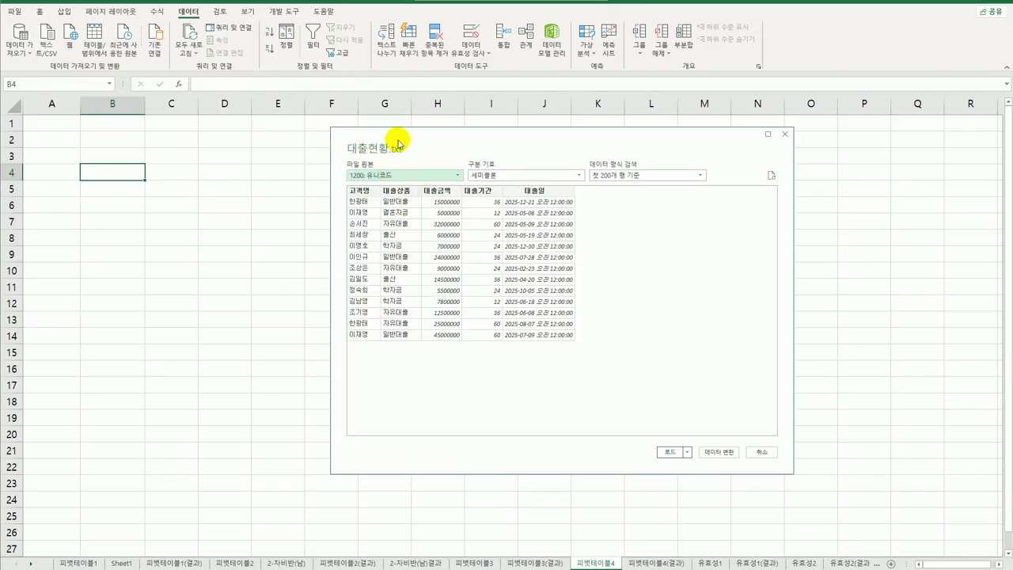
Use semicolon (세미콜론) as the delimiter and open the options for where to load the 대출현황 data.
click(489, 175)
click(498, 215)
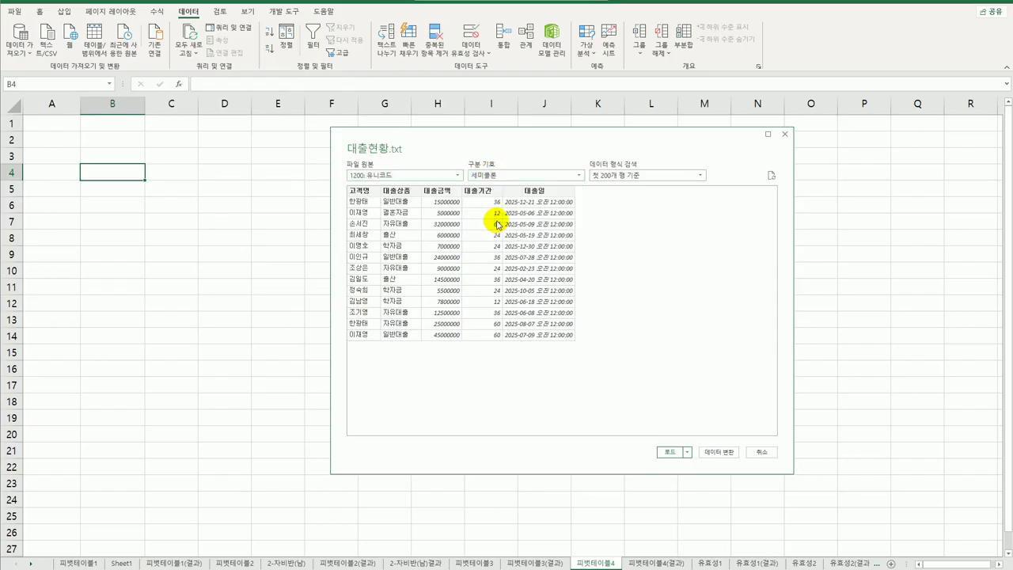
click(687, 458)
click(693, 476)
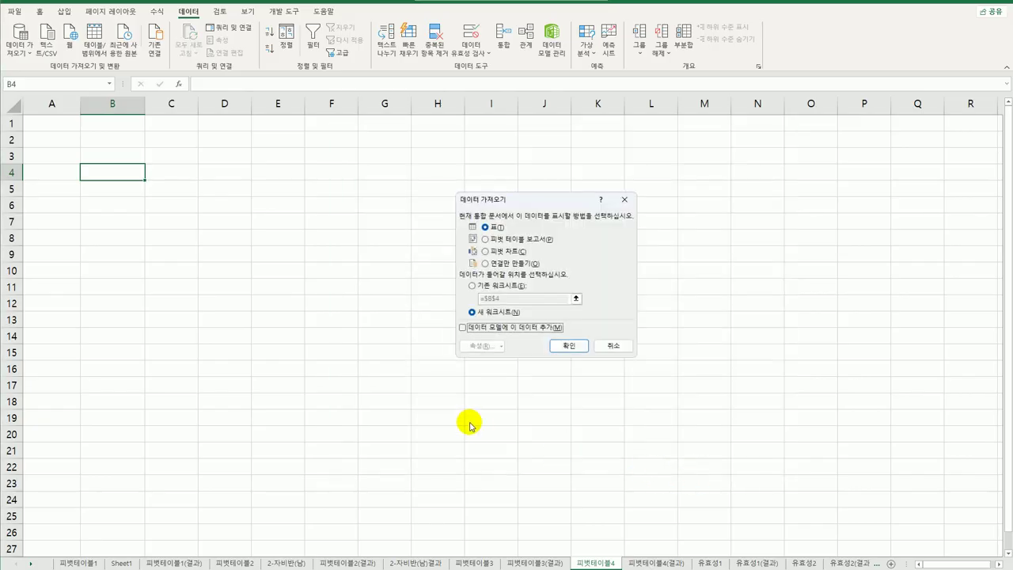
Load the data as a PivotTable report at cell B4 of the existing 피벗테이블4 worksheet and add it to the data model.
click(510, 239)
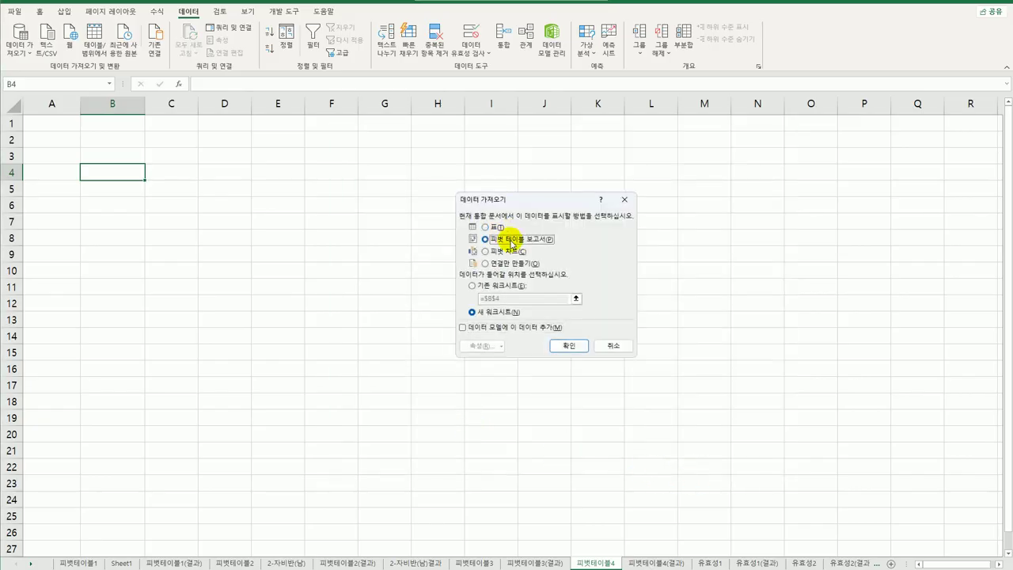
click(479, 287)
click(118, 177)
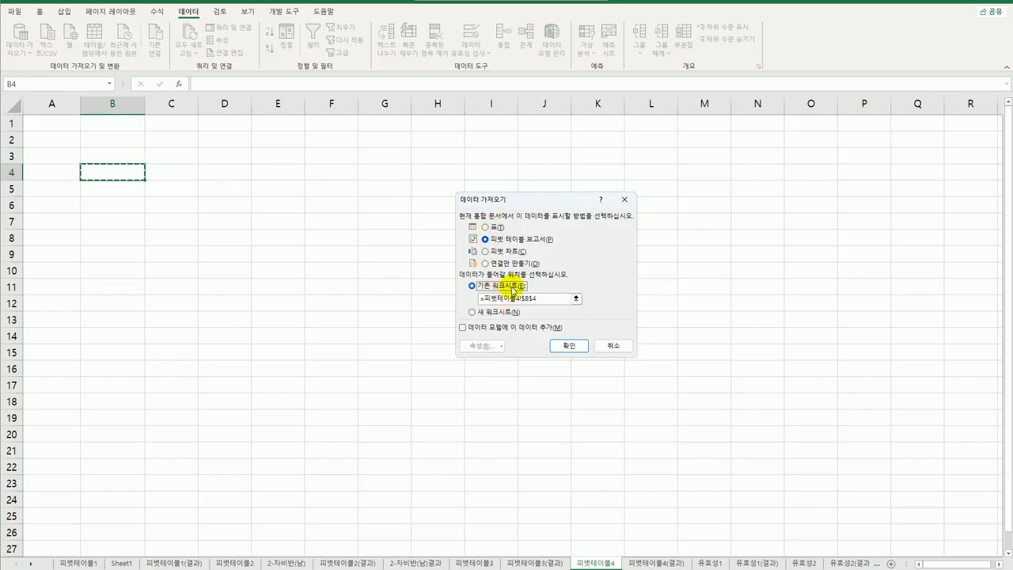
click(478, 327)
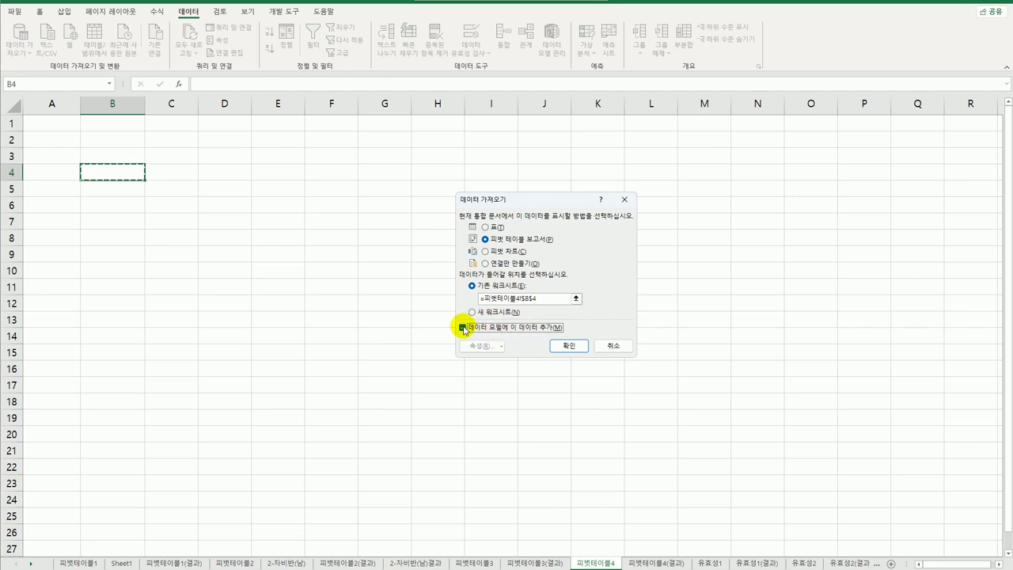
click(571, 347)
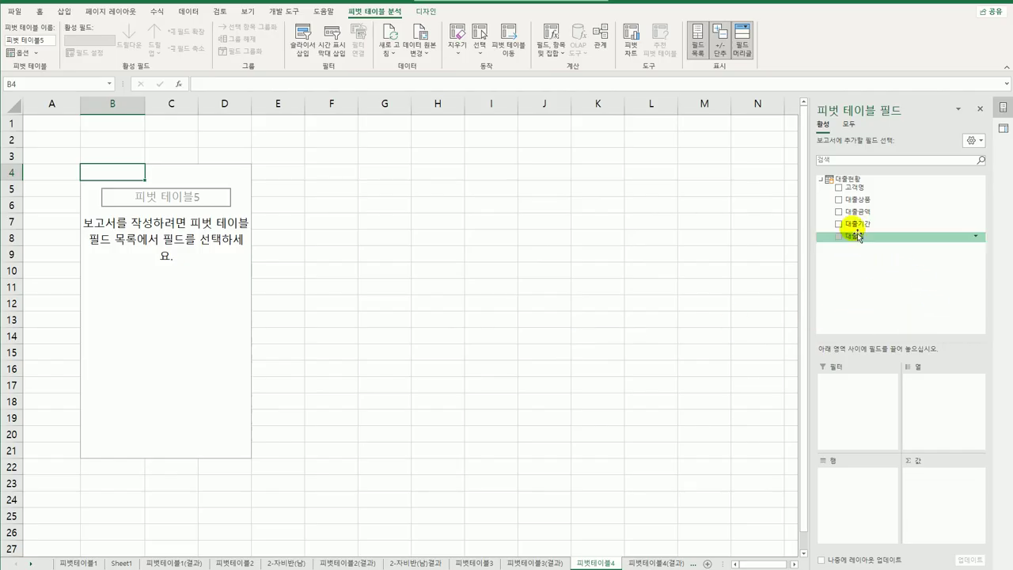
Build the PivotTable with 고객명 as filter, 대출기간 as rows, 대출상품 as columns and 대출금액 as values.
drag(863, 190, 864, 388)
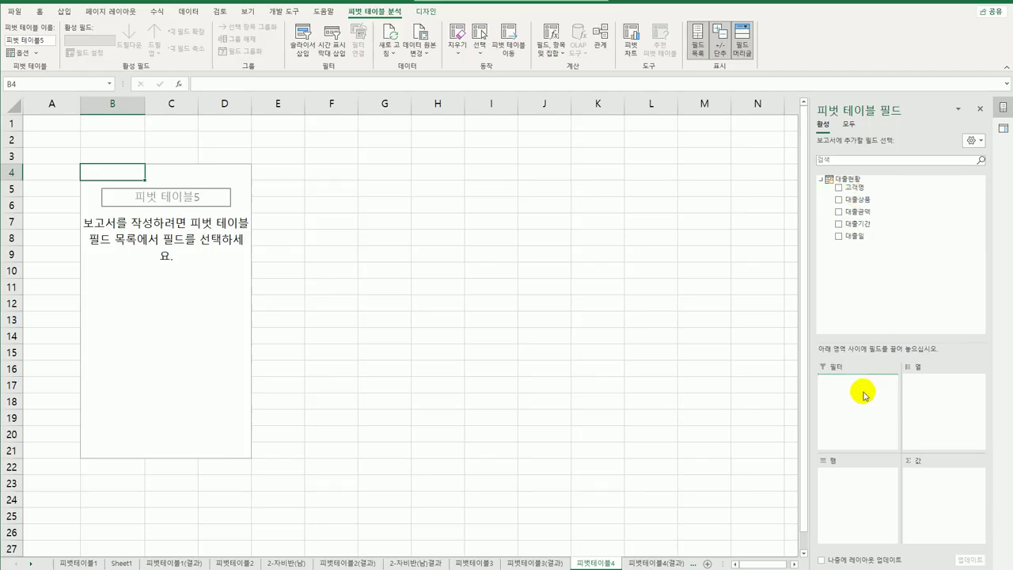
drag(863, 223, 883, 512)
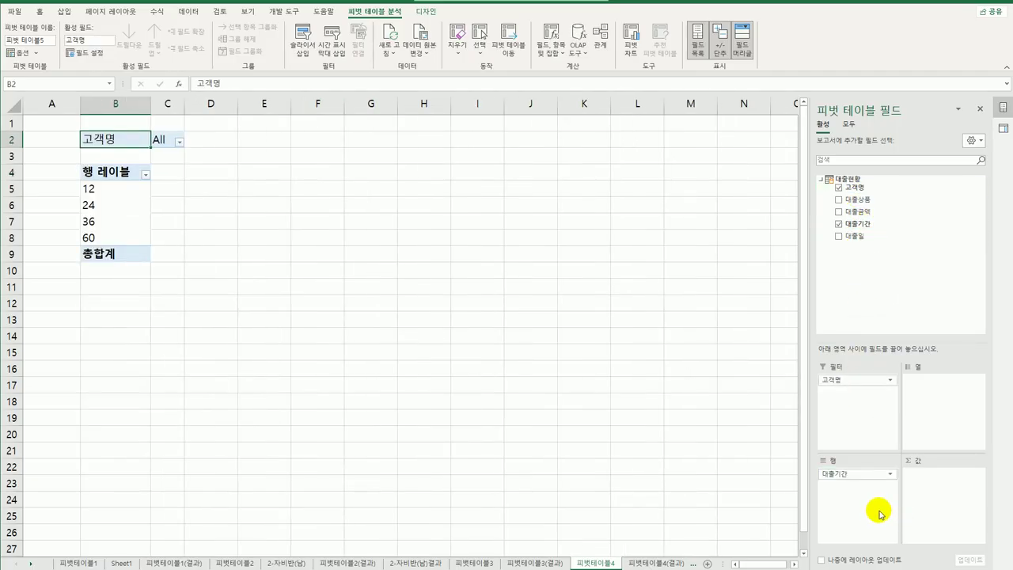
drag(867, 200, 943, 434)
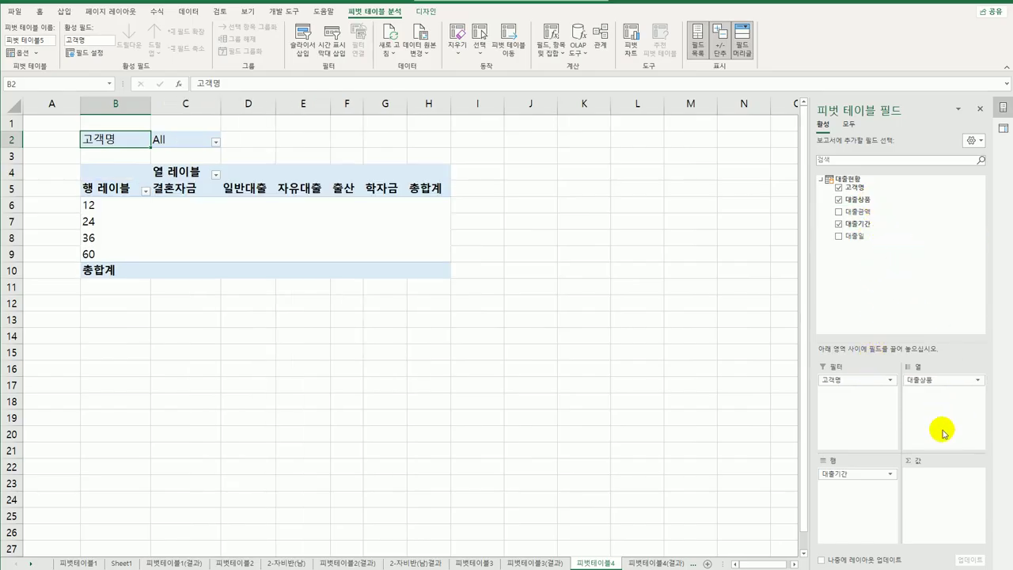
drag(858, 212, 935, 518)
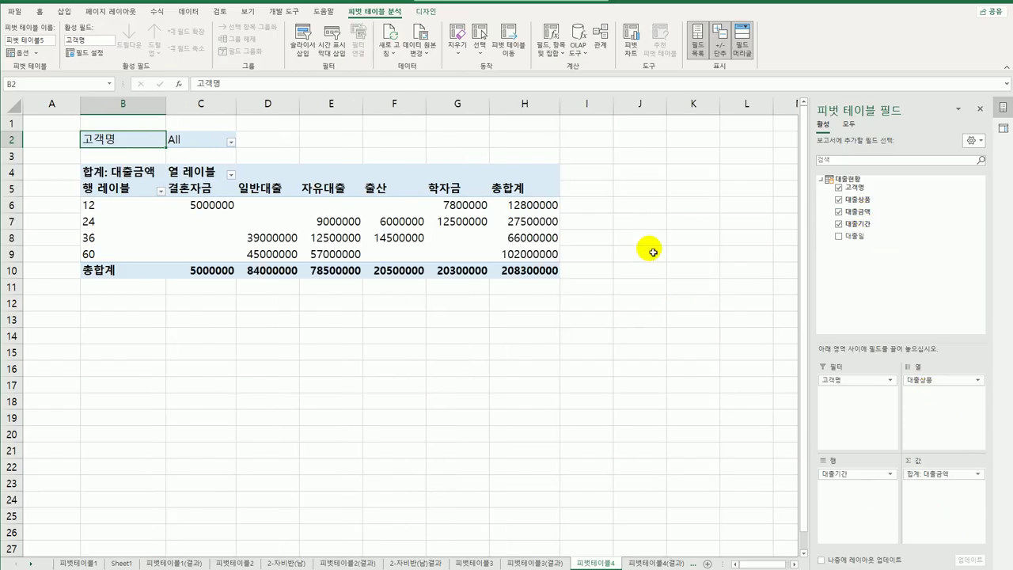
Show the report in outline form (개요 형식) and turn on grand totals for columns only (열의 총합계만 설정).
click(428, 11)
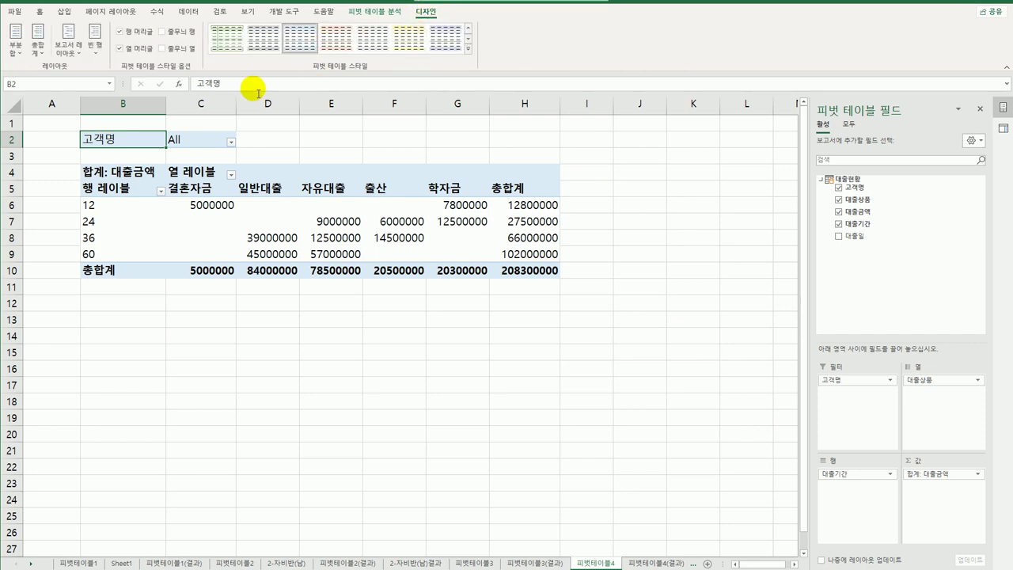
click(68, 41)
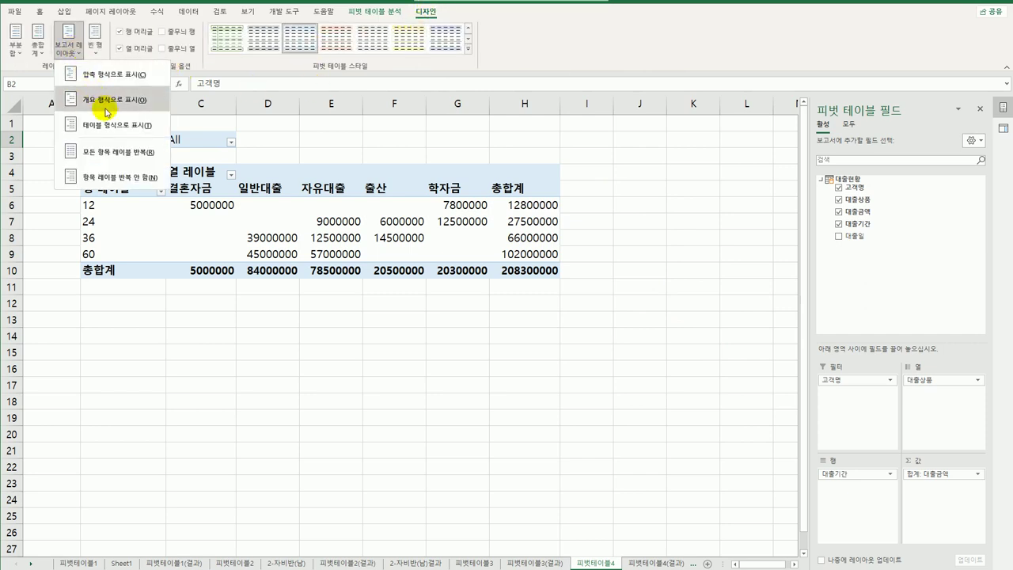
click(107, 100)
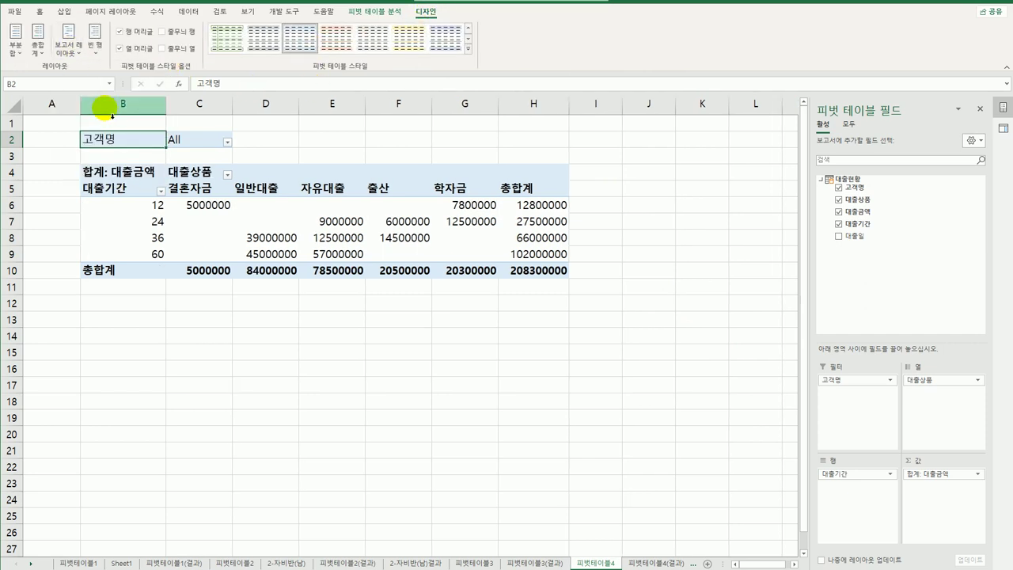
click(36, 53)
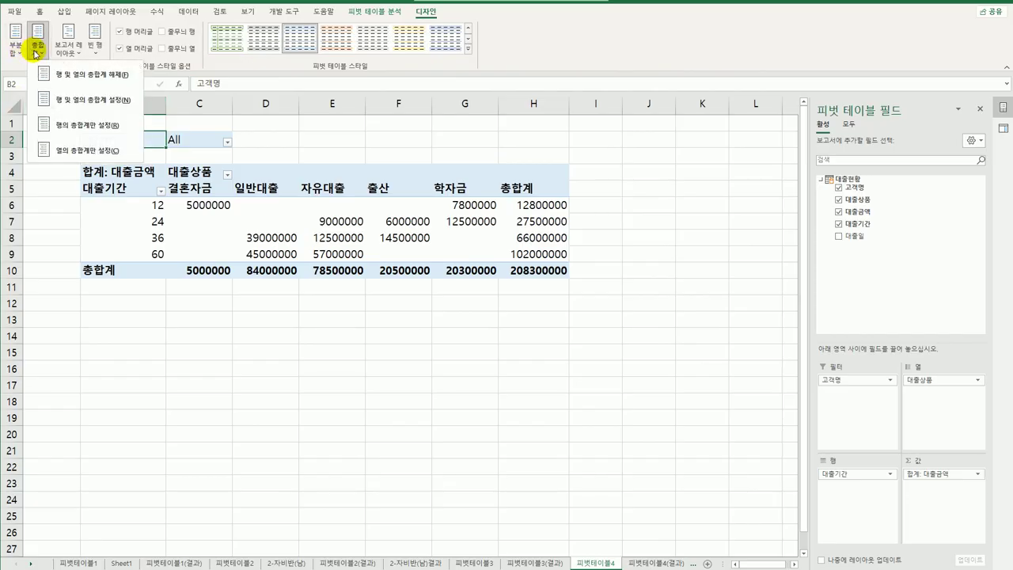
click(74, 151)
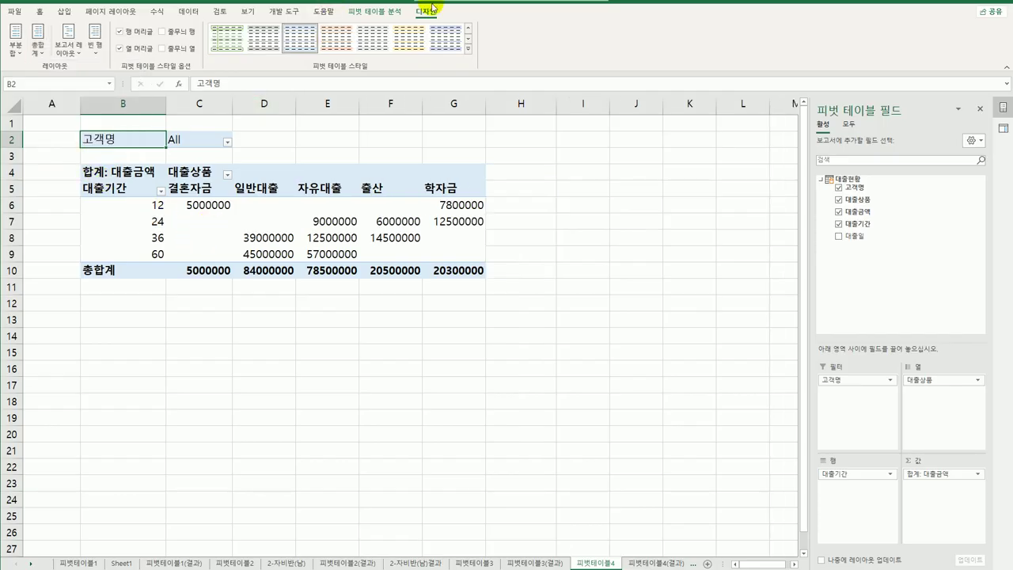
Apply the light-blue style in the second row of the medium (중간) PivotTable styles and turn on banded rows.
click(468, 50)
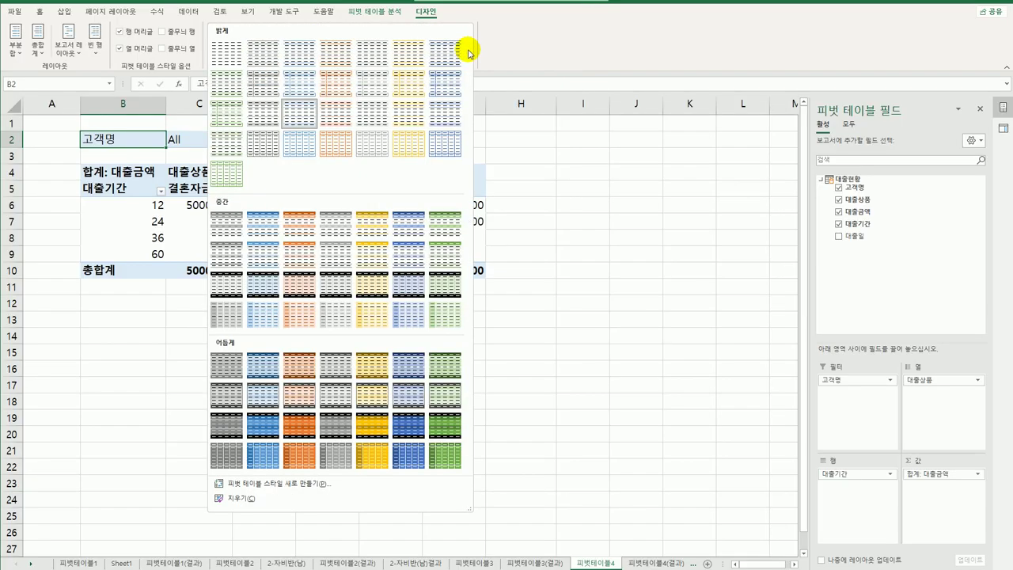
click(268, 255)
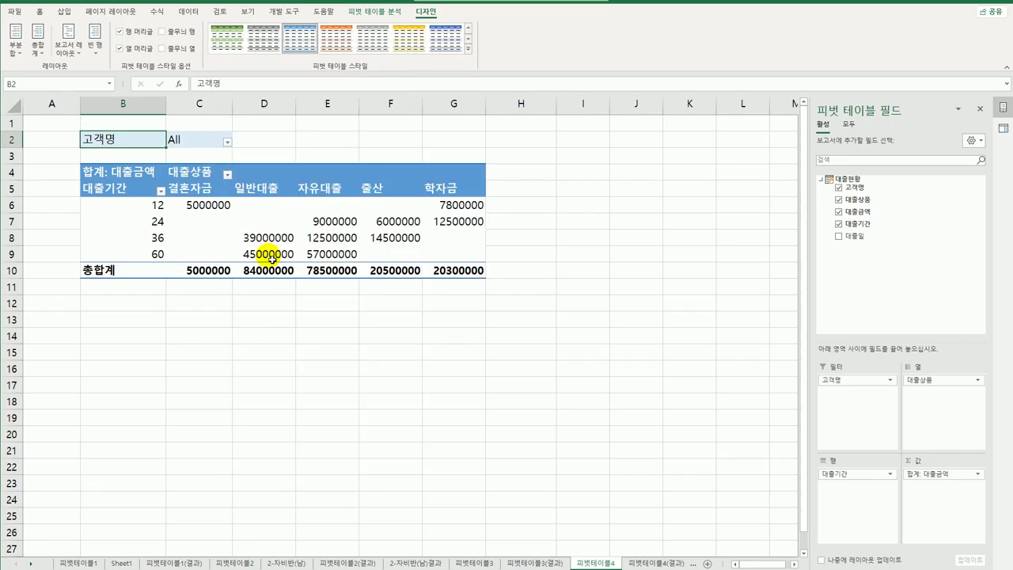
click(188, 32)
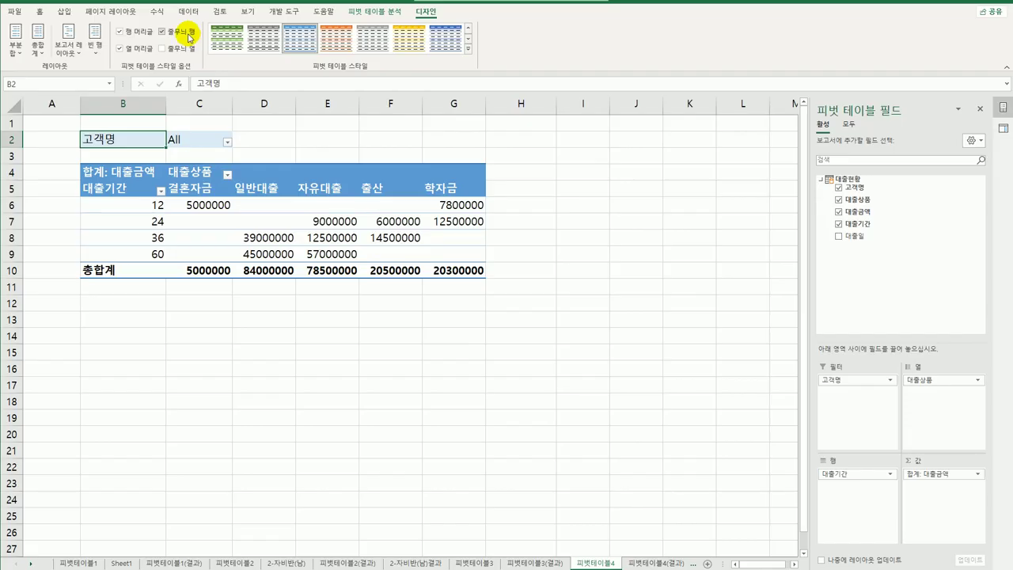
click(189, 231)
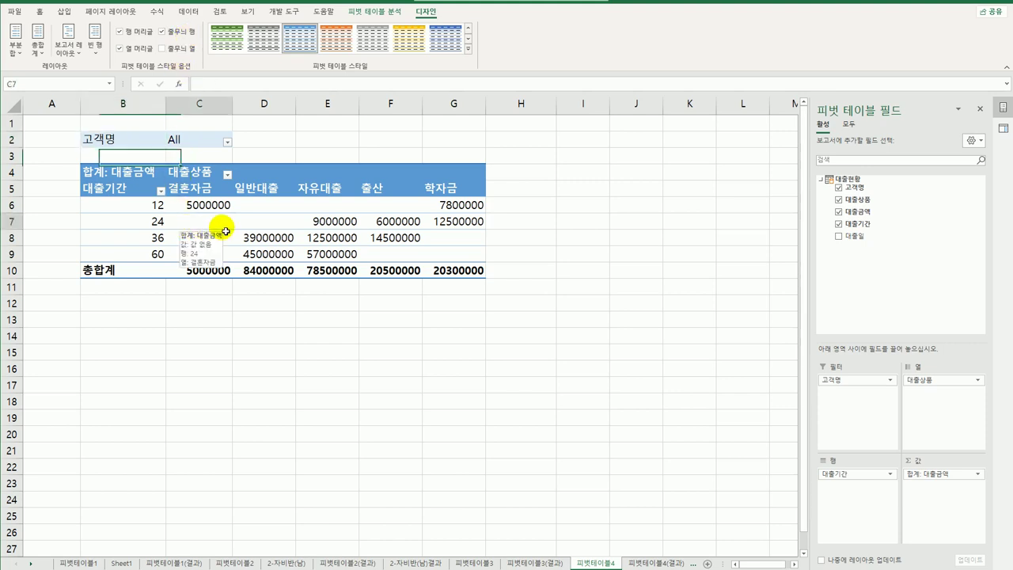
Set the PivotTable options to show empty cells as * and to merge and center cells with labels (레이블이 있는 셀 병합 및 가운데 맞춤).
right_click(264, 204)
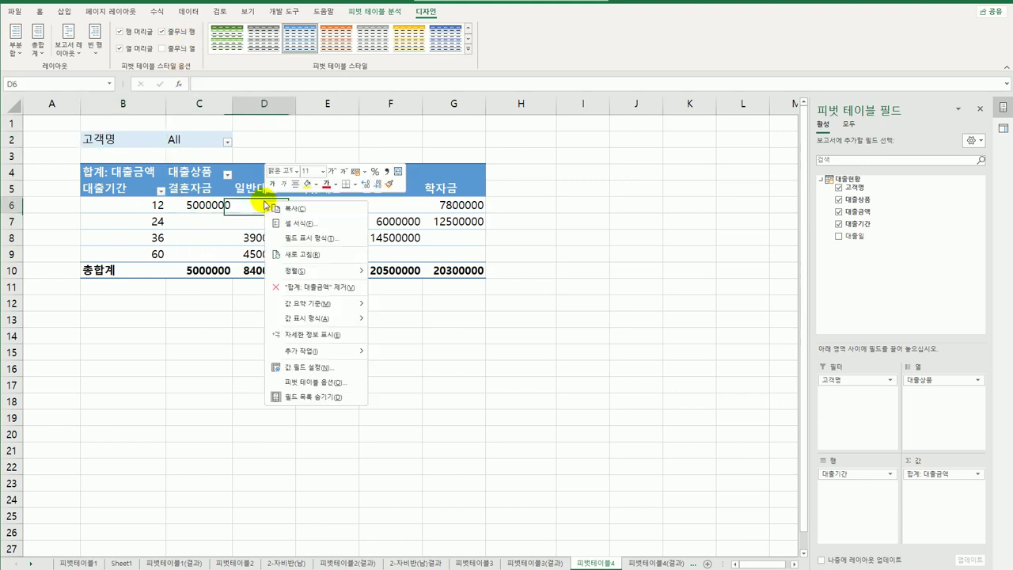
click(328, 382)
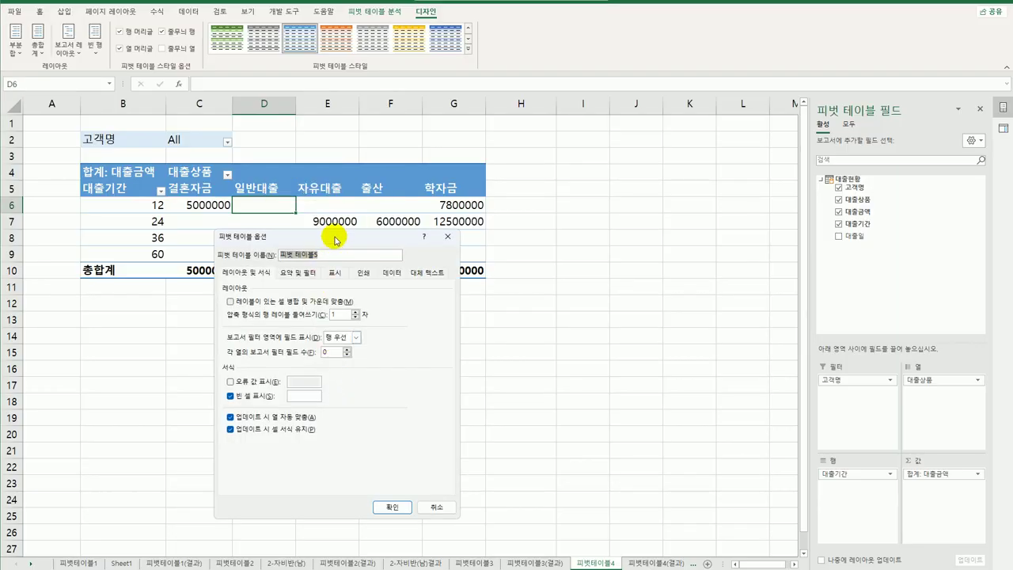
drag(330, 238, 588, 135)
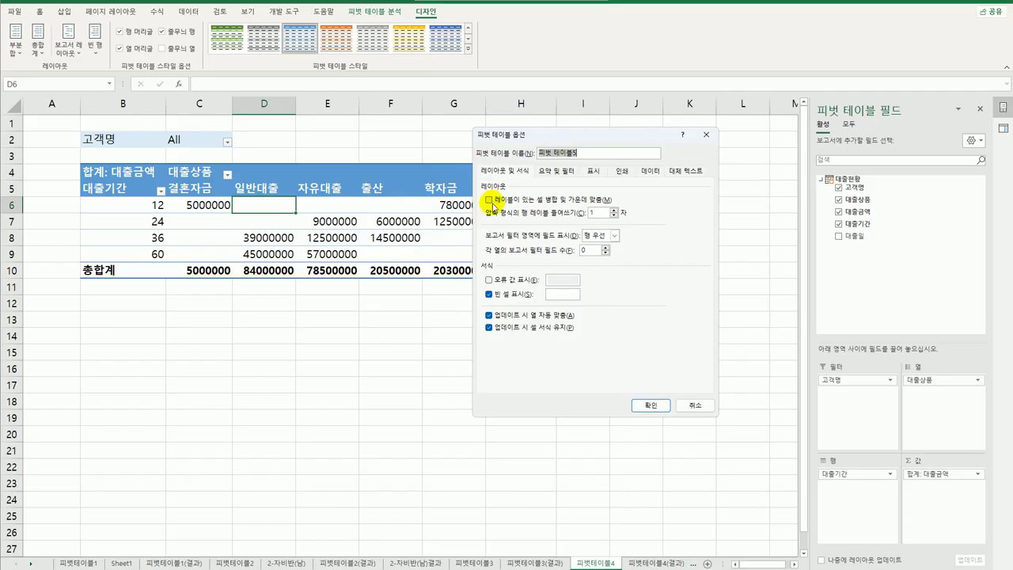
click(566, 293)
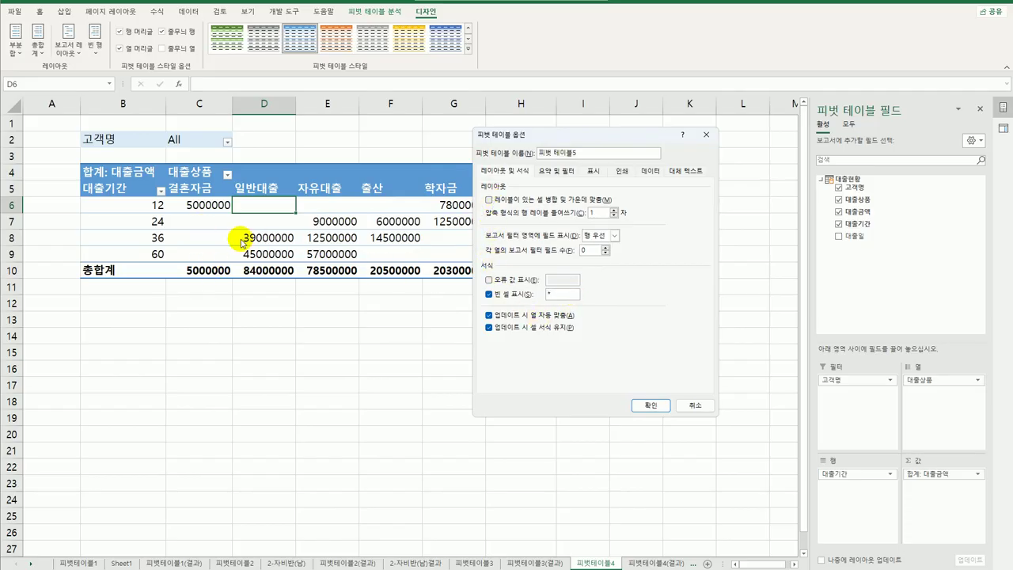
click(516, 202)
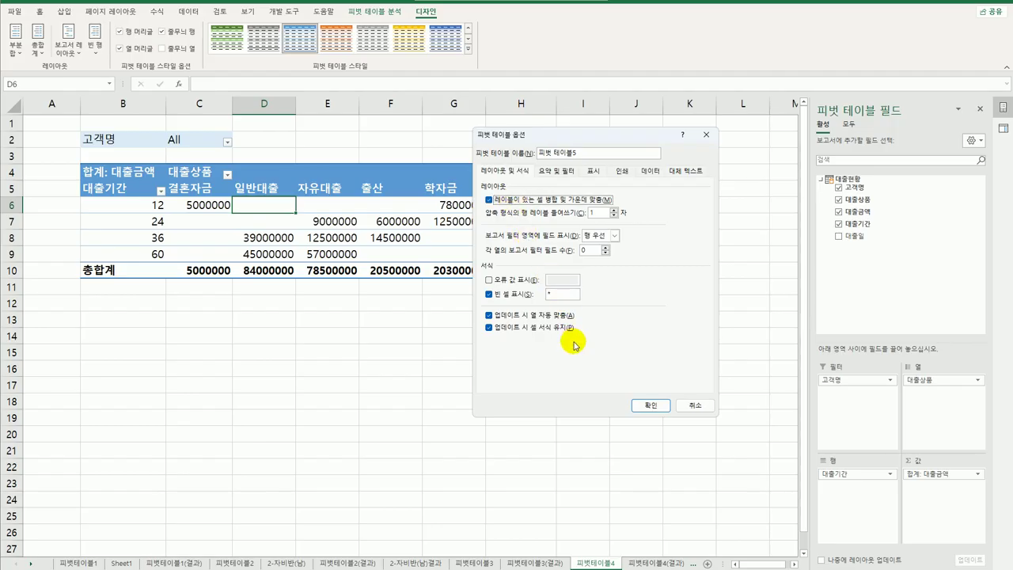
click(657, 408)
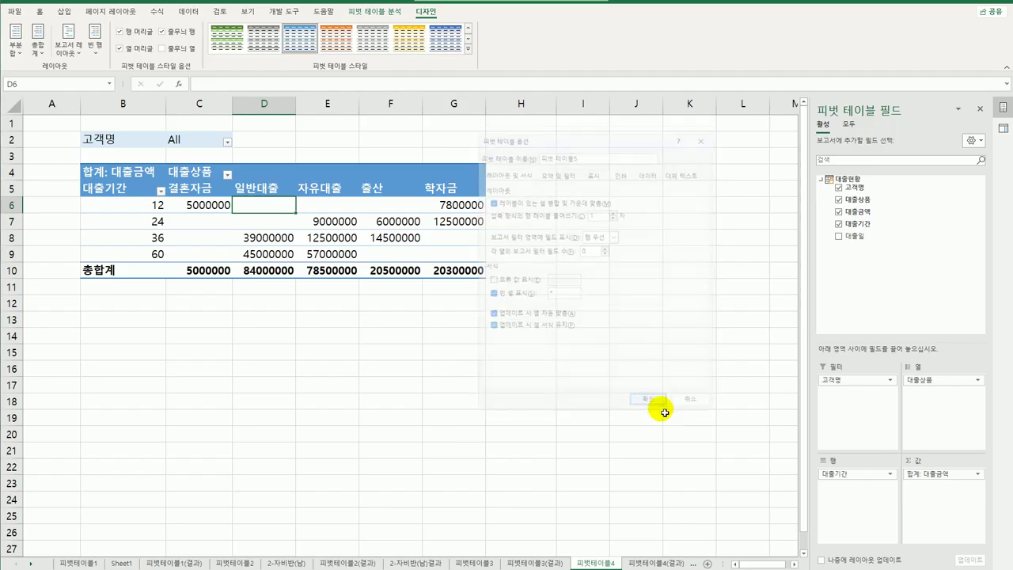
click(338, 353)
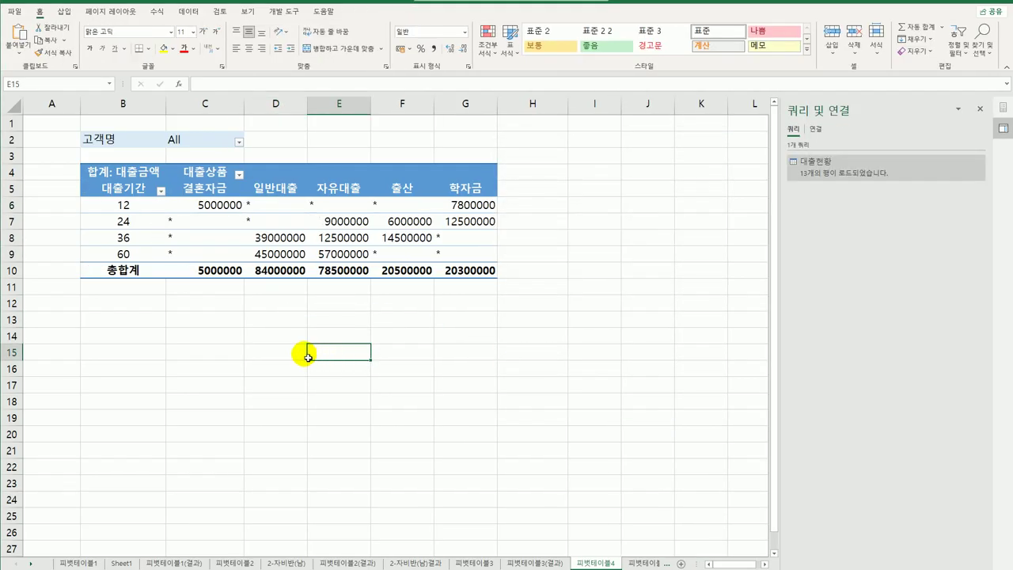
Compare the finished 피벗테이블4 report with the 피벗테이블4(결과) sheet, closing the queries and connections pane.
click(644, 562)
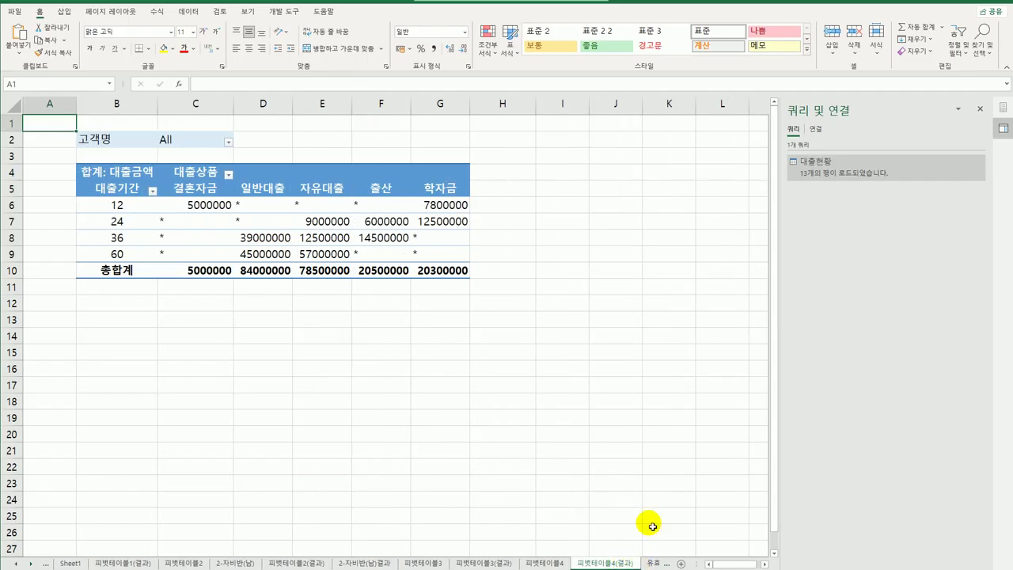
click(979, 108)
click(554, 562)
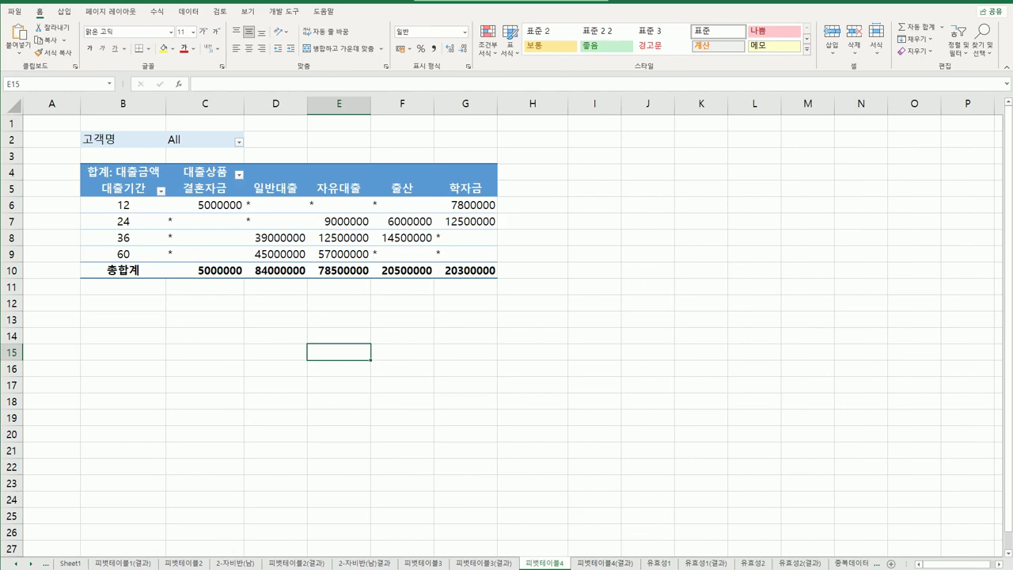
click(600, 562)
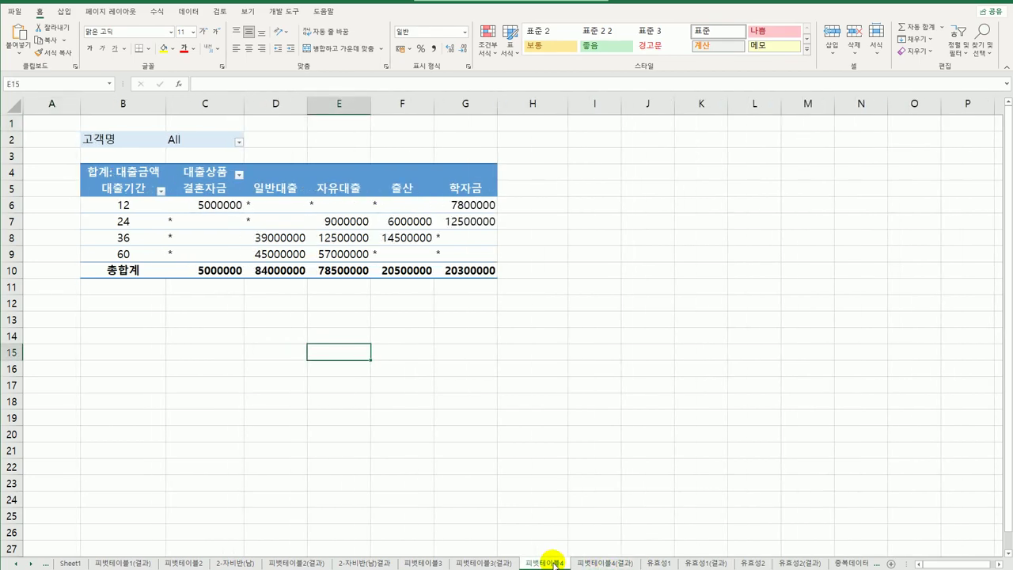
click(602, 563)
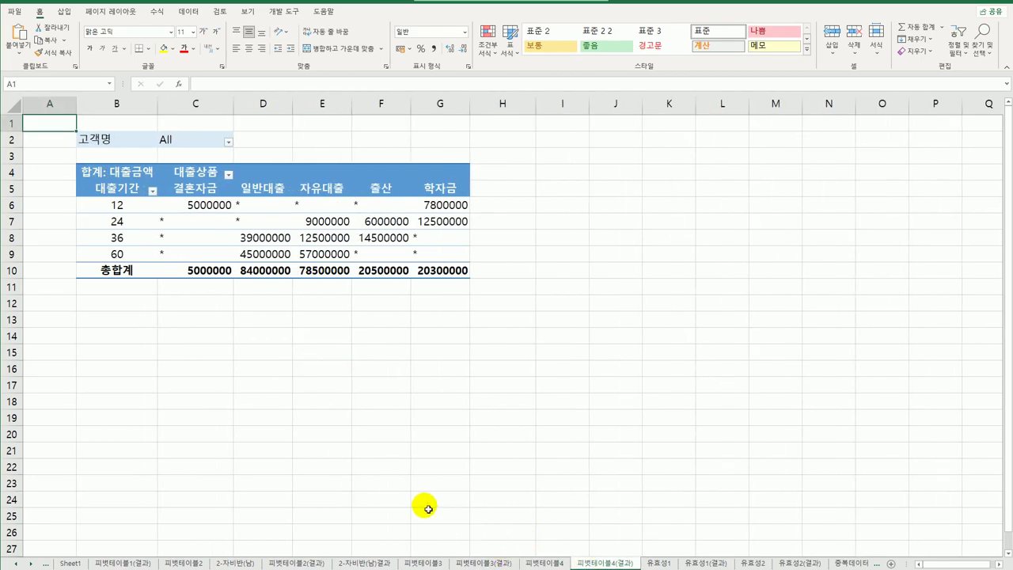
Insert a new worksheet directly after 피벗테이블4 and select its cell B4.
click(545, 562)
click(892, 564)
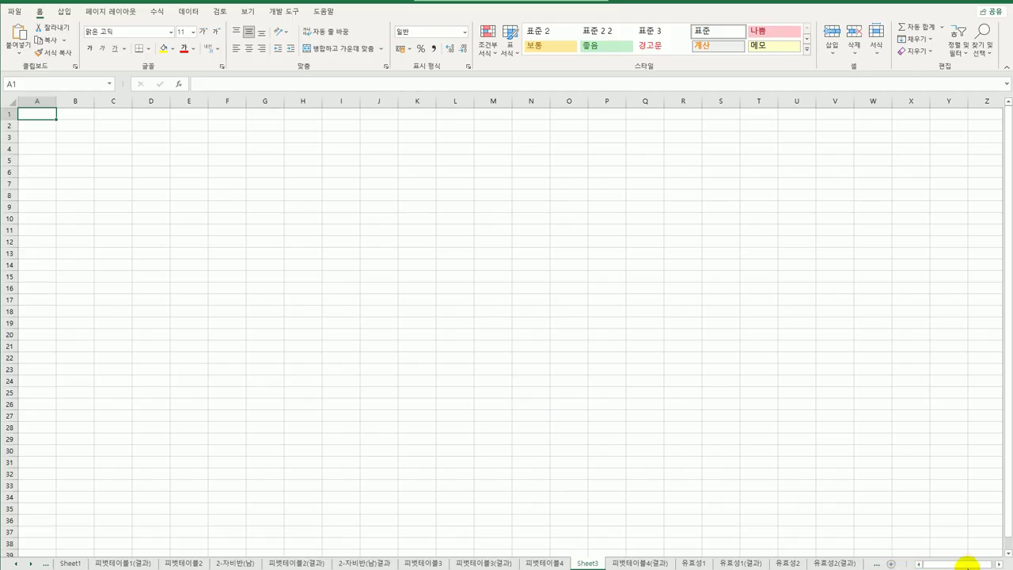
scroll(842, 521, up, 3)
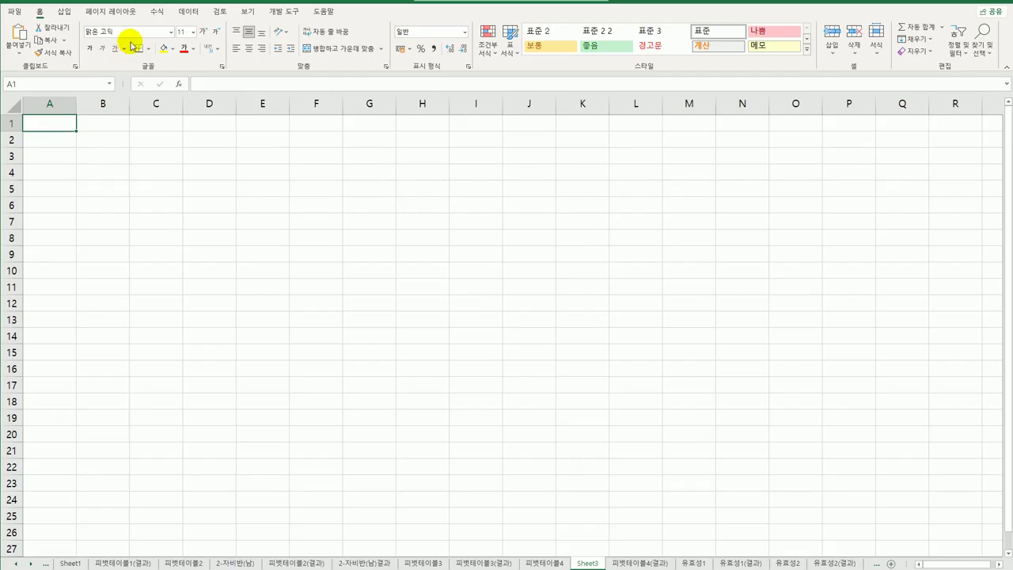
click(187, 11)
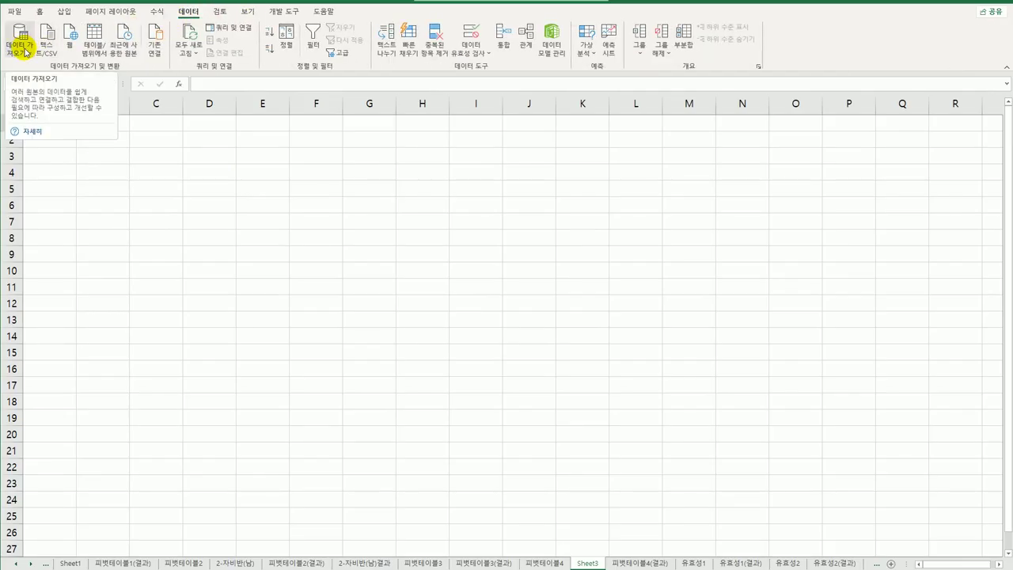
click(91, 187)
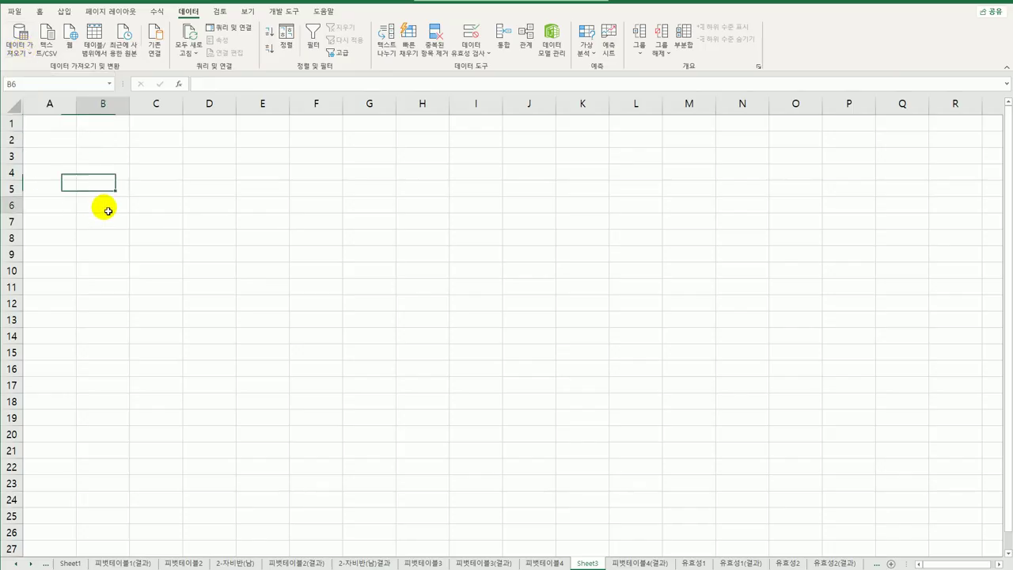
click(102, 205)
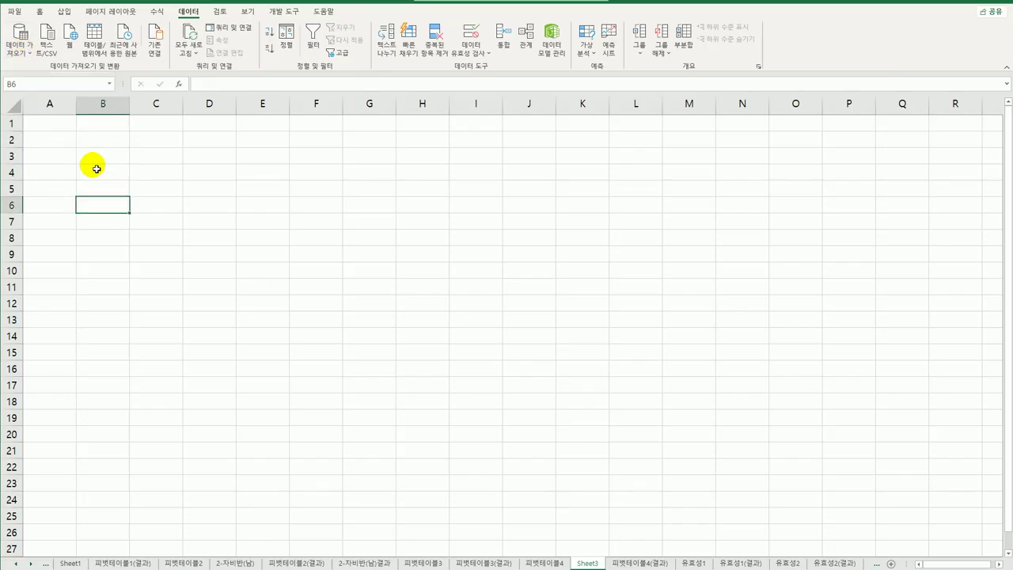
click(99, 171)
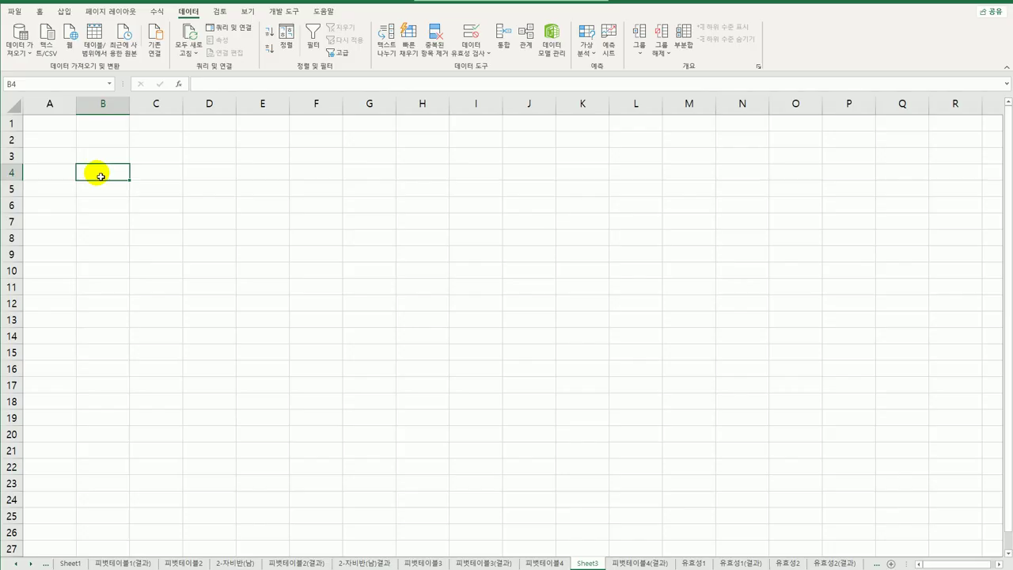
Start a PivotTable at cell B4 of the new worksheet with an external data source and open the connection selection.
click(64, 13)
click(15, 39)
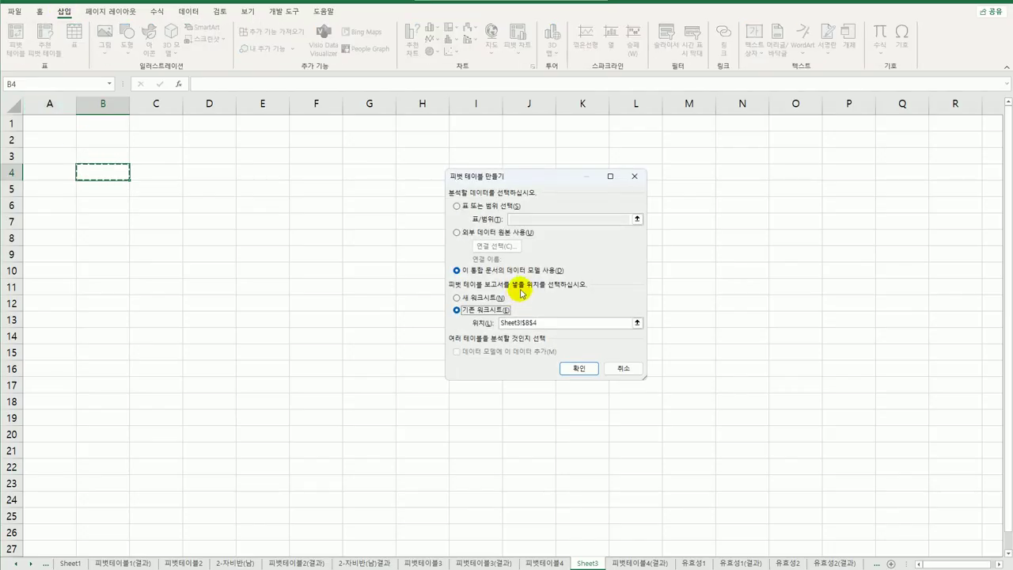
click(483, 232)
click(495, 246)
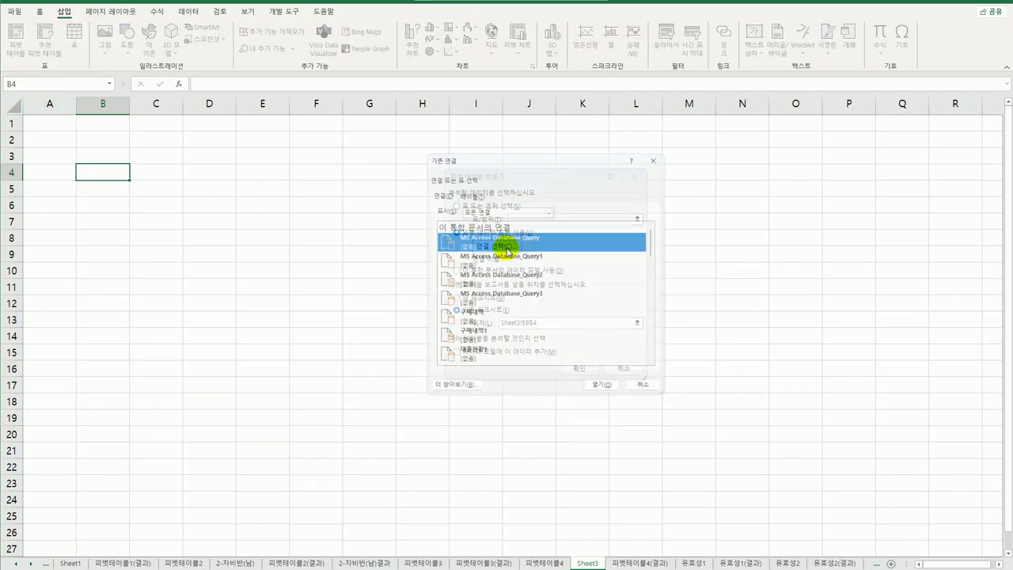
Browse to C:\컴활1급(상시)\스프레드시트\이론 and open the 대출현황 text file as the data source.
click(459, 392)
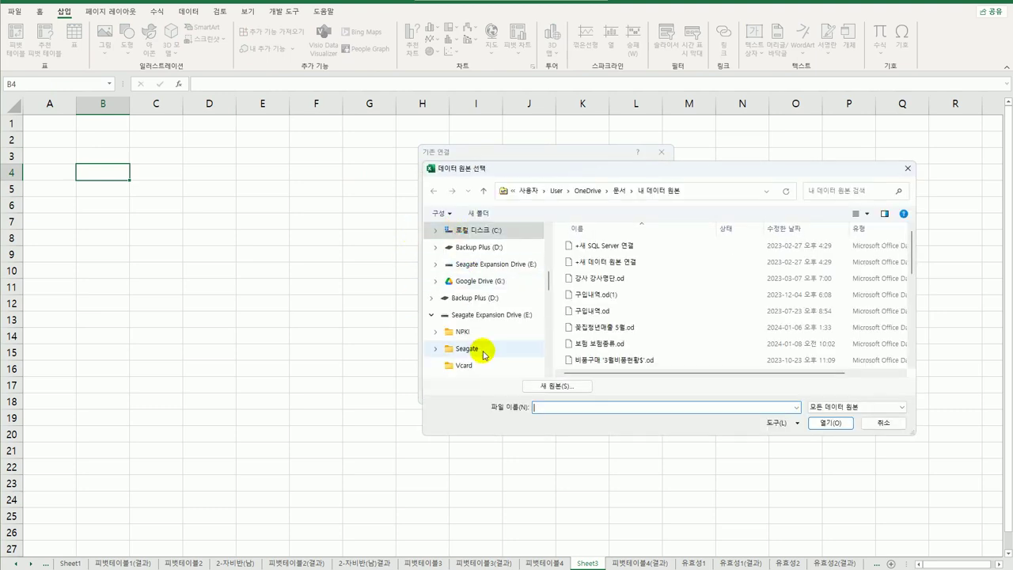
click(502, 229)
scroll(681, 336, down, 1)
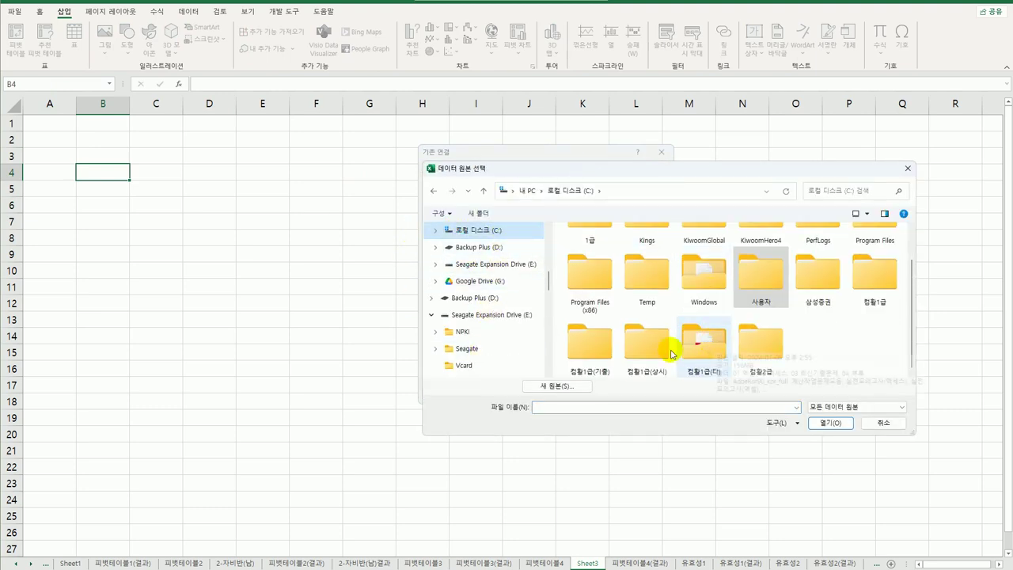
double_click(647, 349)
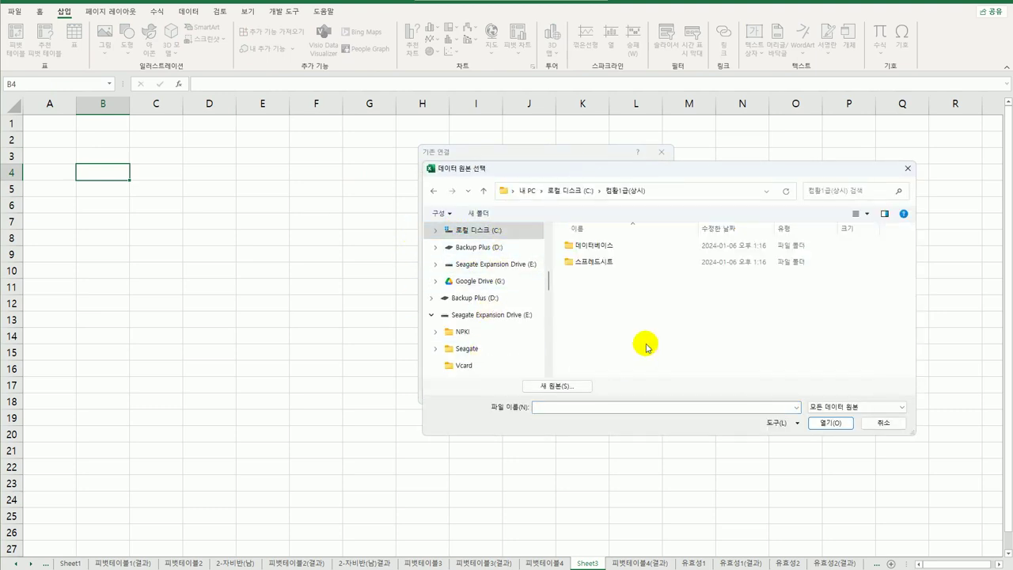
double_click(595, 262)
double_click(586, 277)
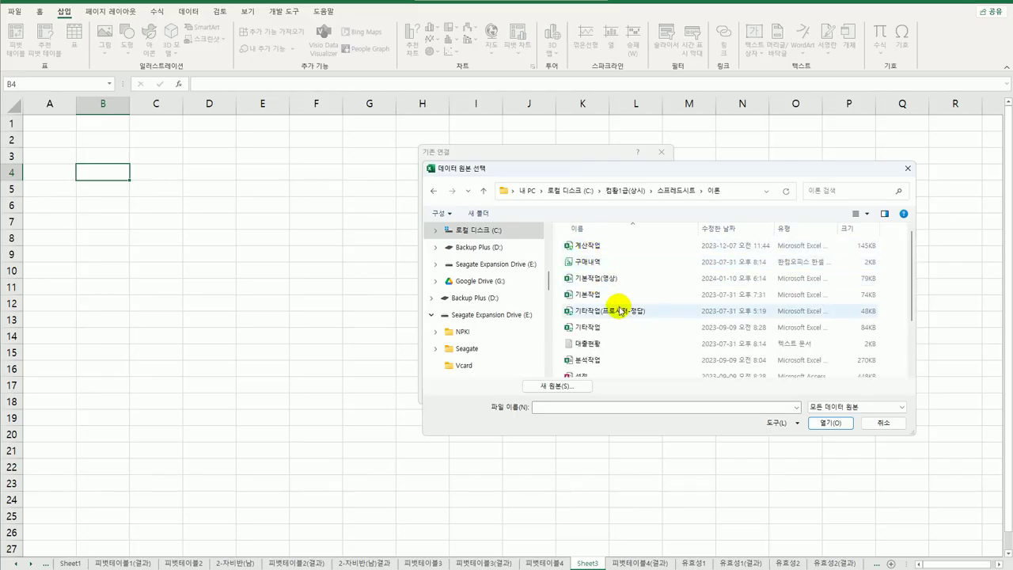
click(612, 344)
click(825, 422)
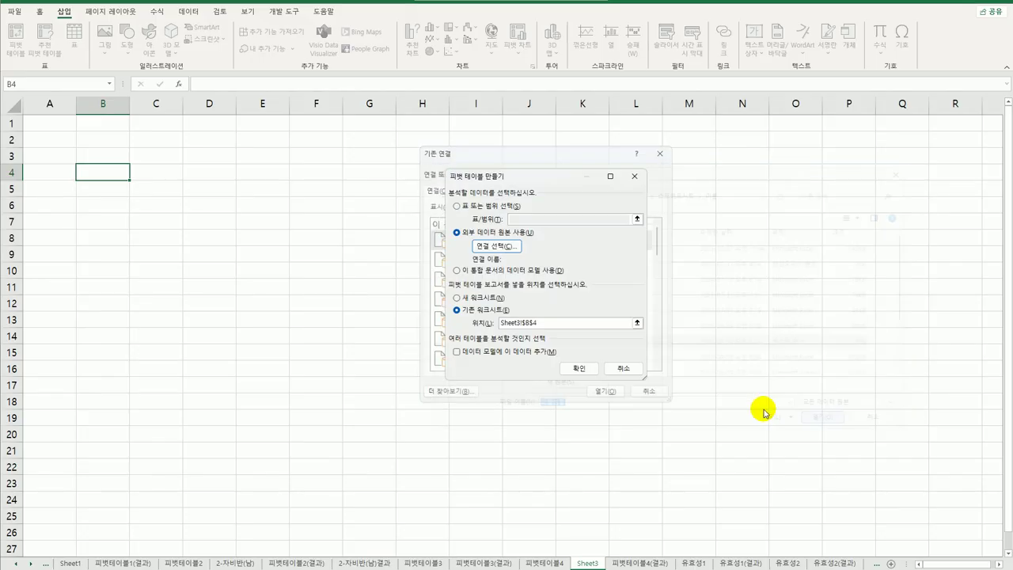
Import the text with headers and semicolon as the only delimiter, and create the PivotTable with the data added to the data model.
click(434, 286)
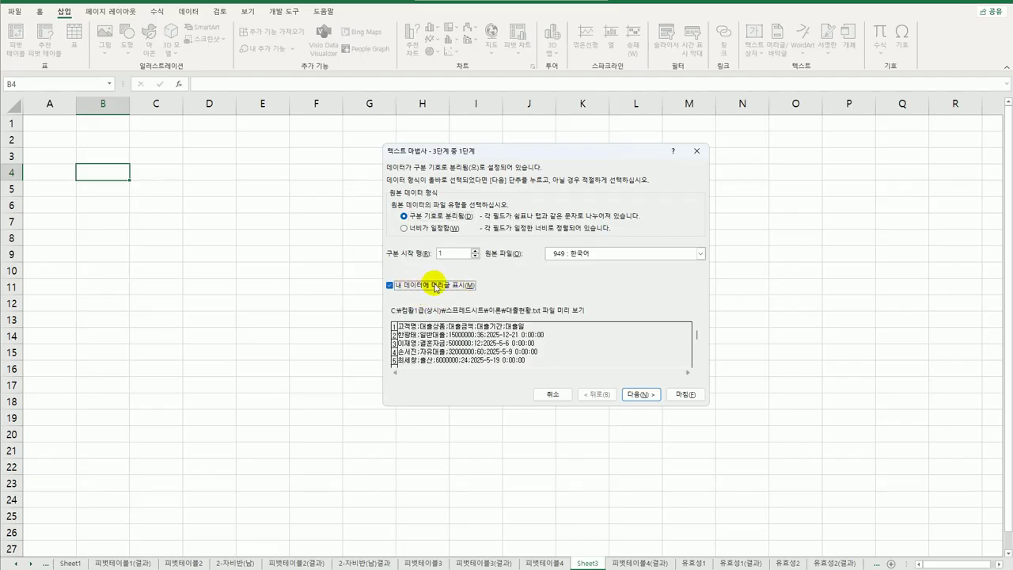
click(638, 401)
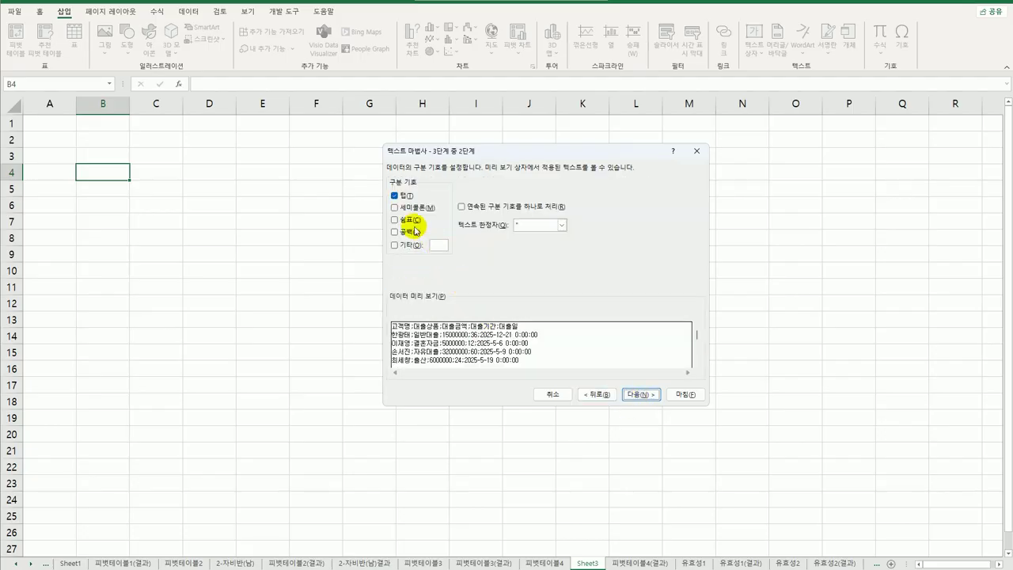
click(396, 195)
click(408, 220)
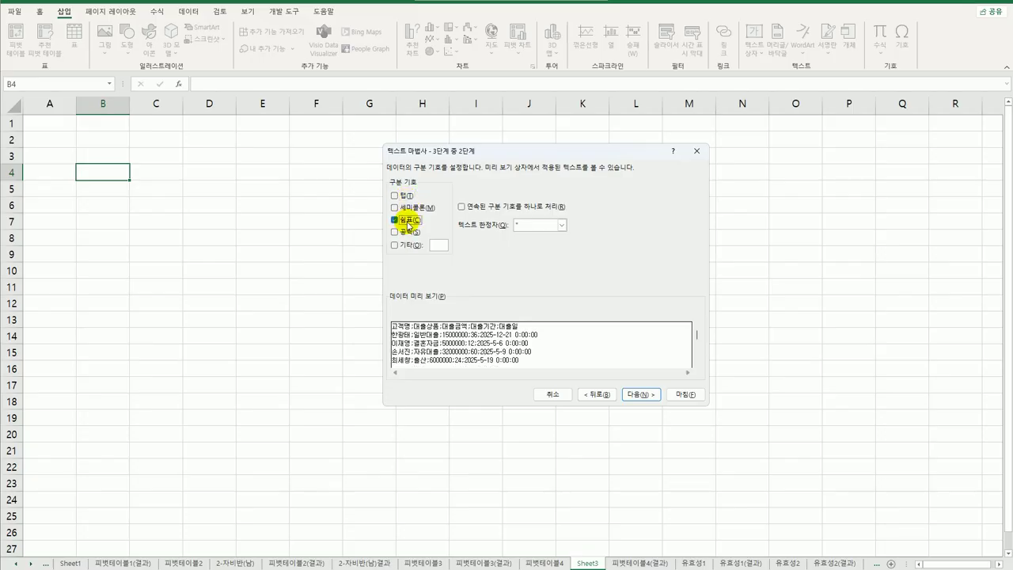
click(408, 220)
click(406, 207)
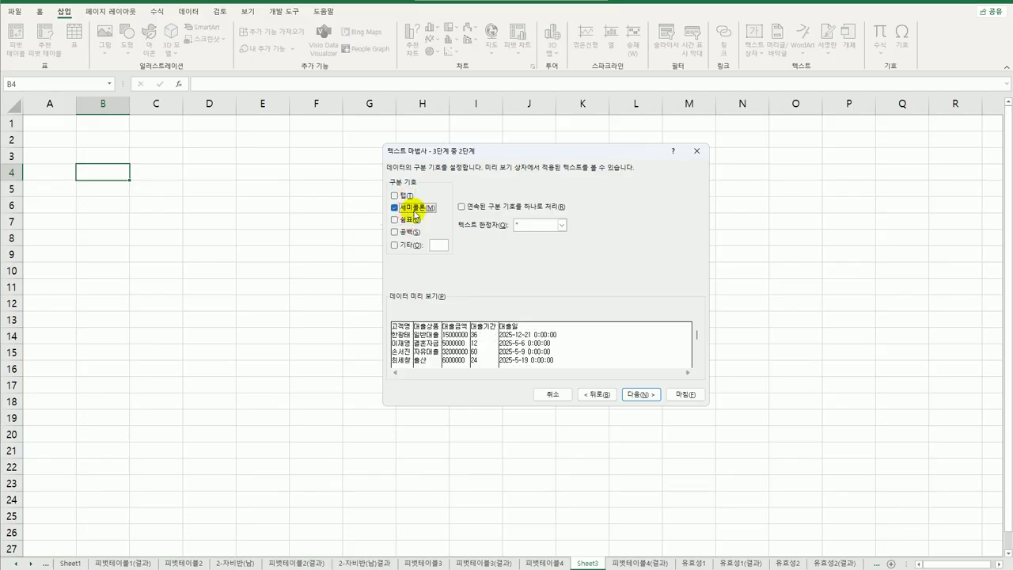
click(643, 394)
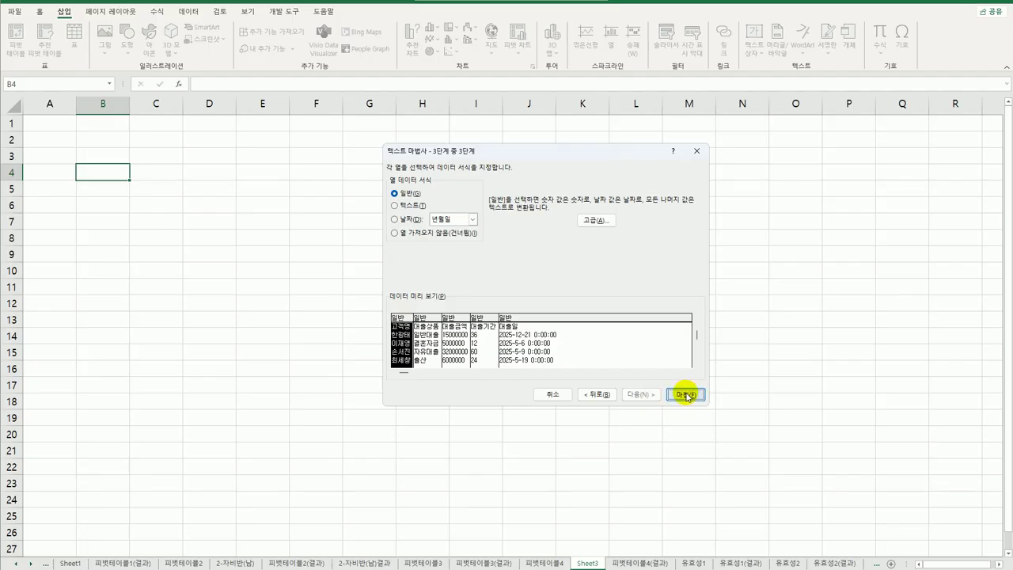
click(685, 394)
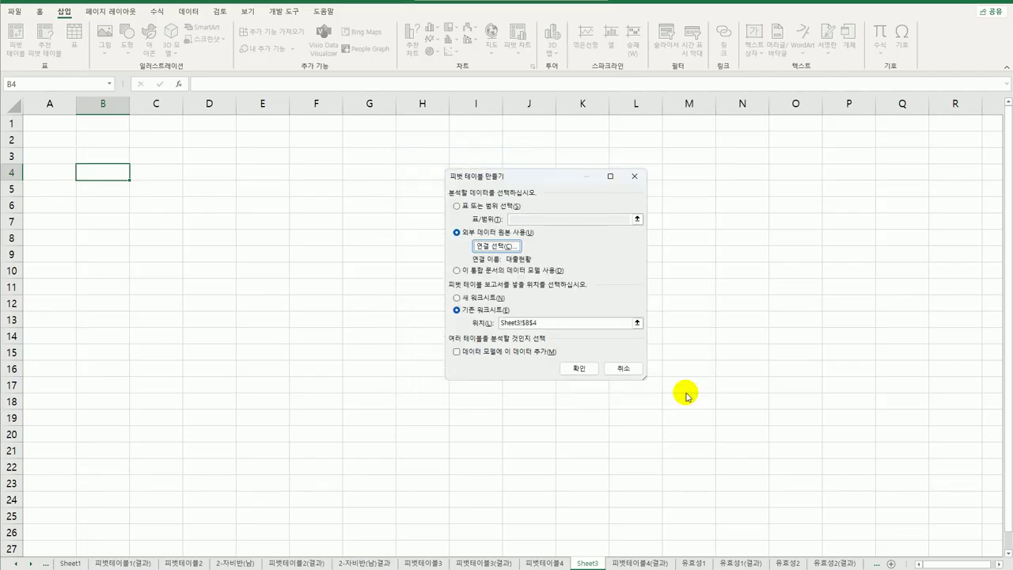
click(491, 355)
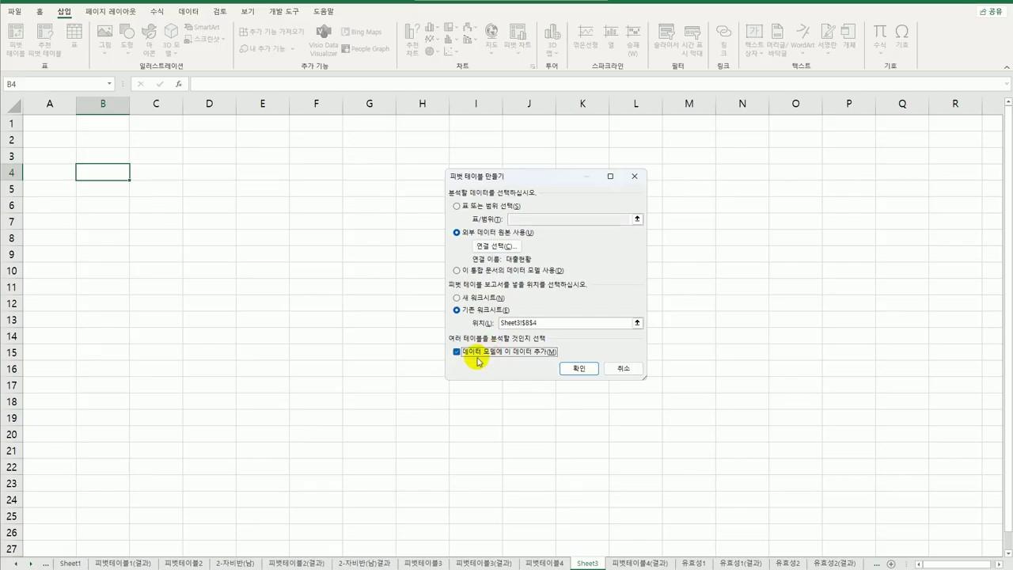
click(583, 369)
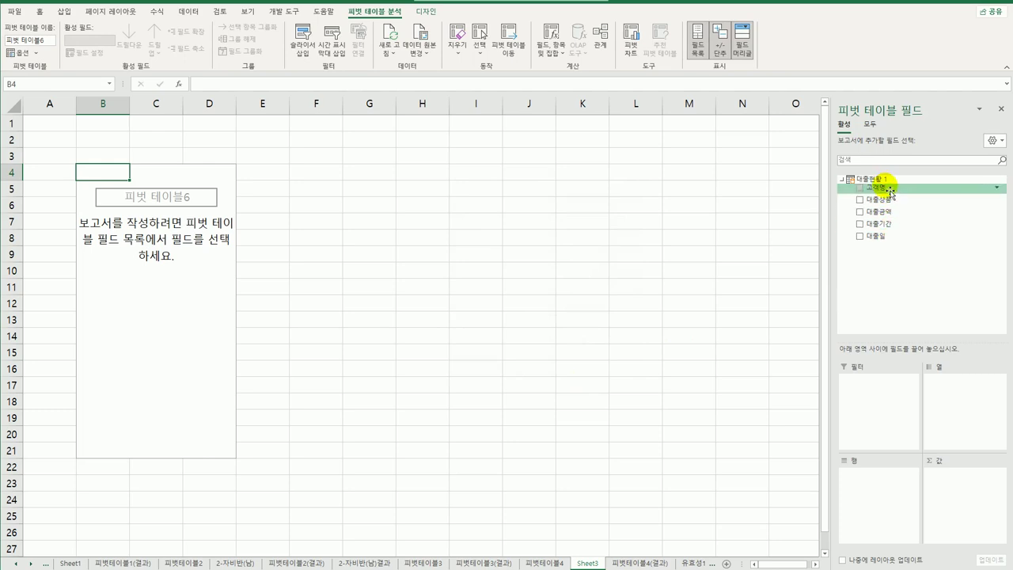
Lay out the PivotTable with 고객명 as filter, 대출기간 as rows, 대출상품 as columns and the sum of 대출금액 as values.
drag(890, 192, 879, 438)
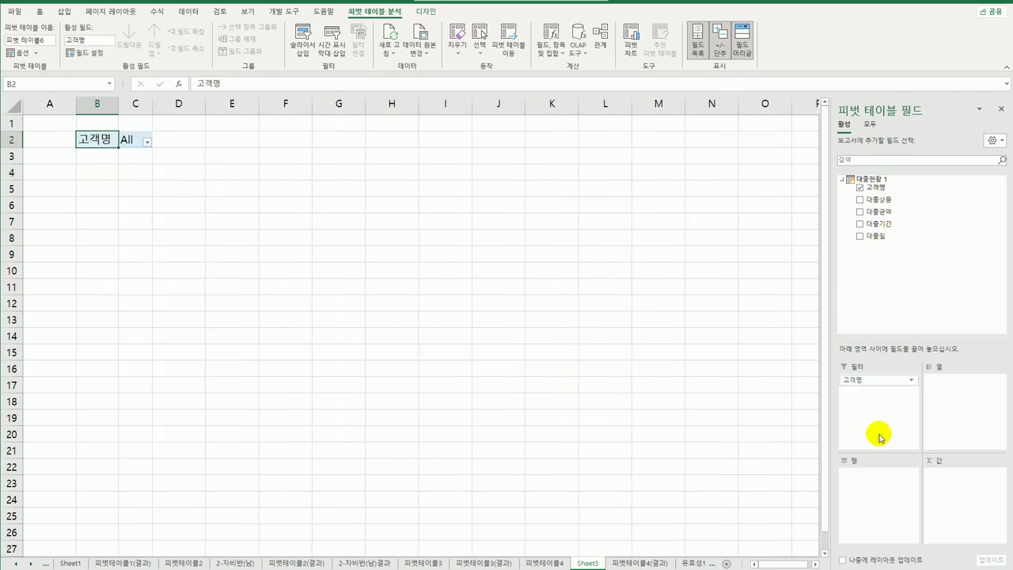
drag(880, 234, 879, 502)
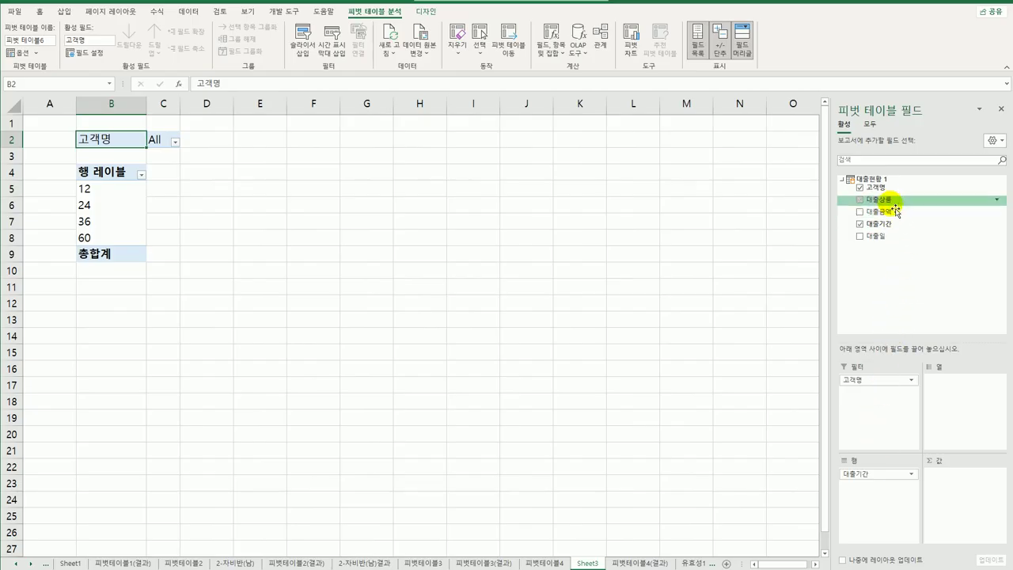
drag(895, 205, 966, 405)
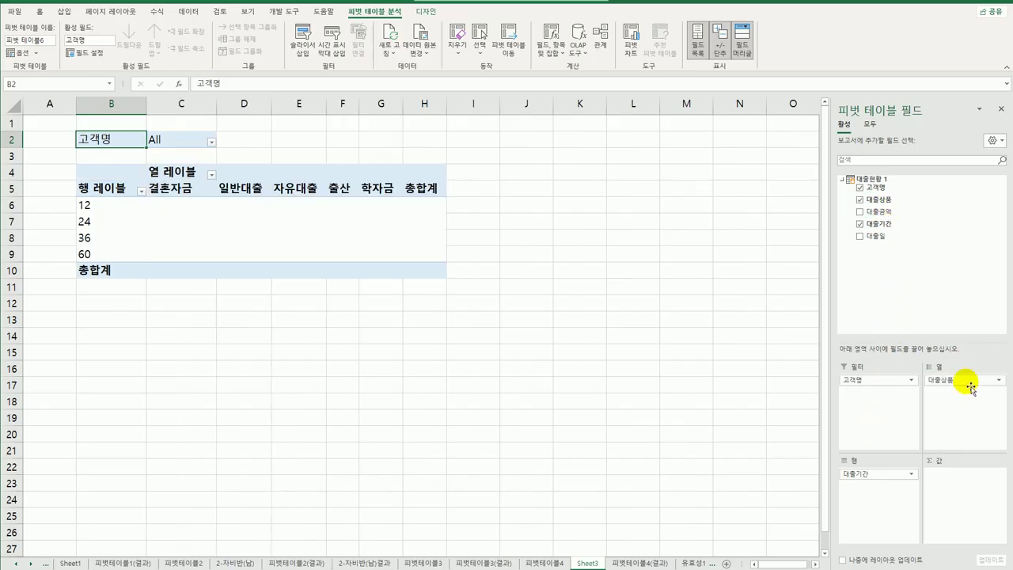
drag(870, 212, 959, 523)
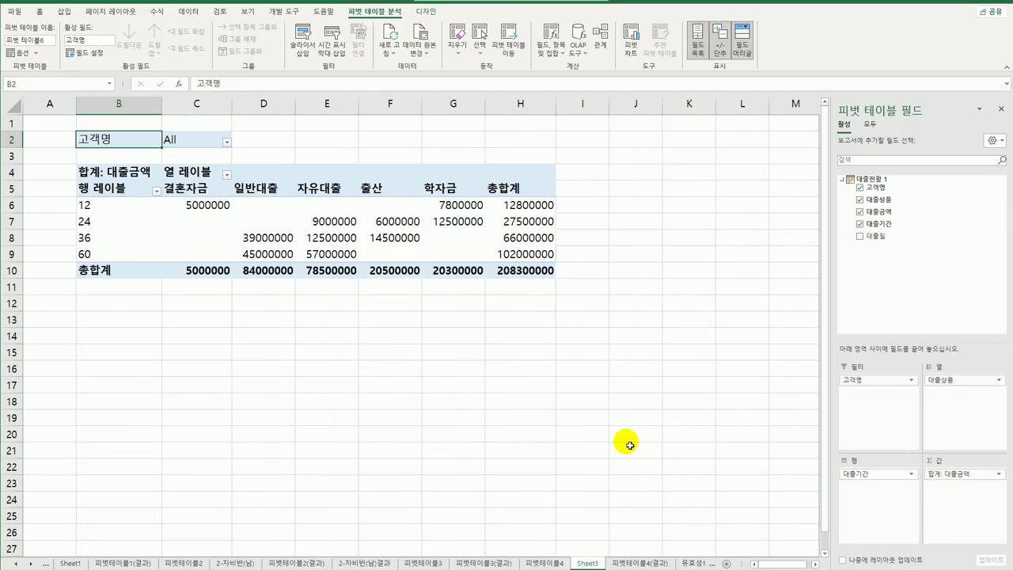
Show the PivotTable in outline form (개요 형식) and turn on grand totals for columns only (열의 총합계만 설정).
click(426, 11)
click(69, 47)
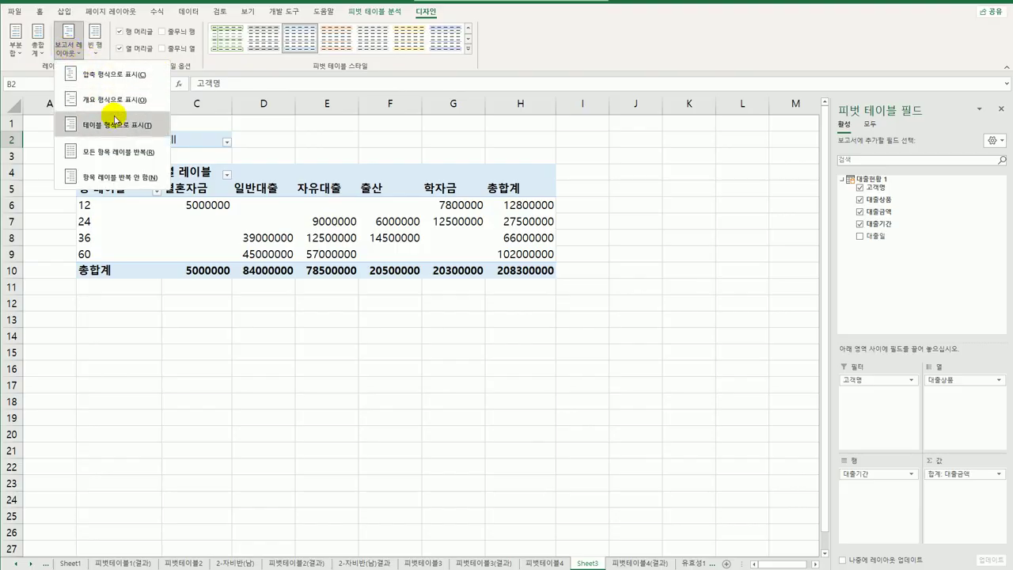
click(118, 99)
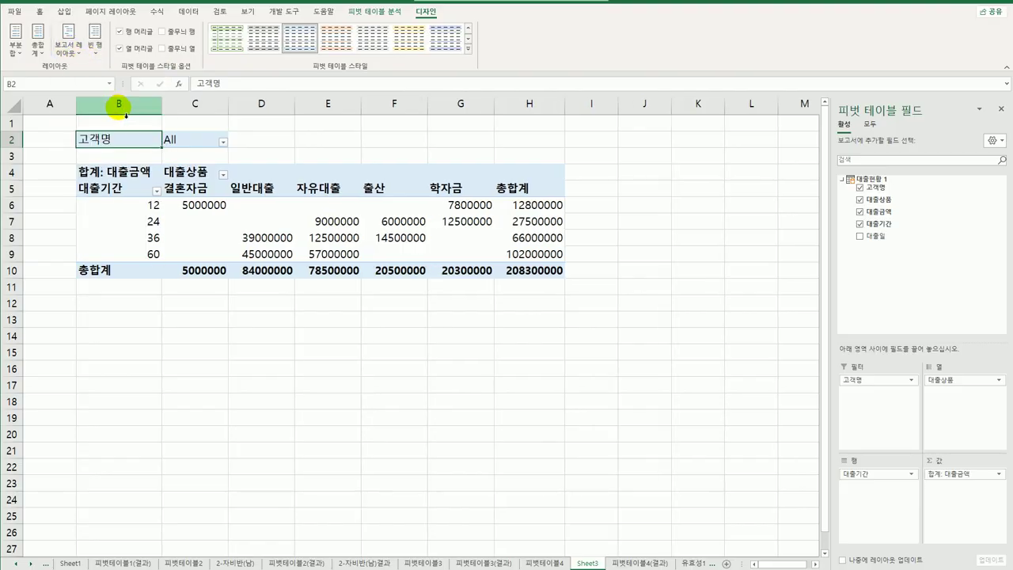
click(38, 46)
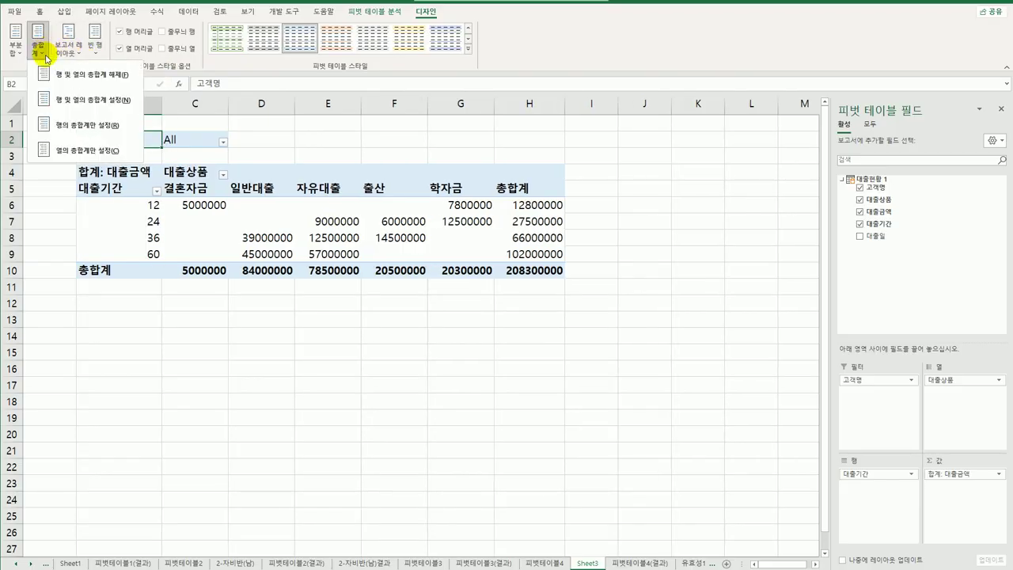
click(63, 151)
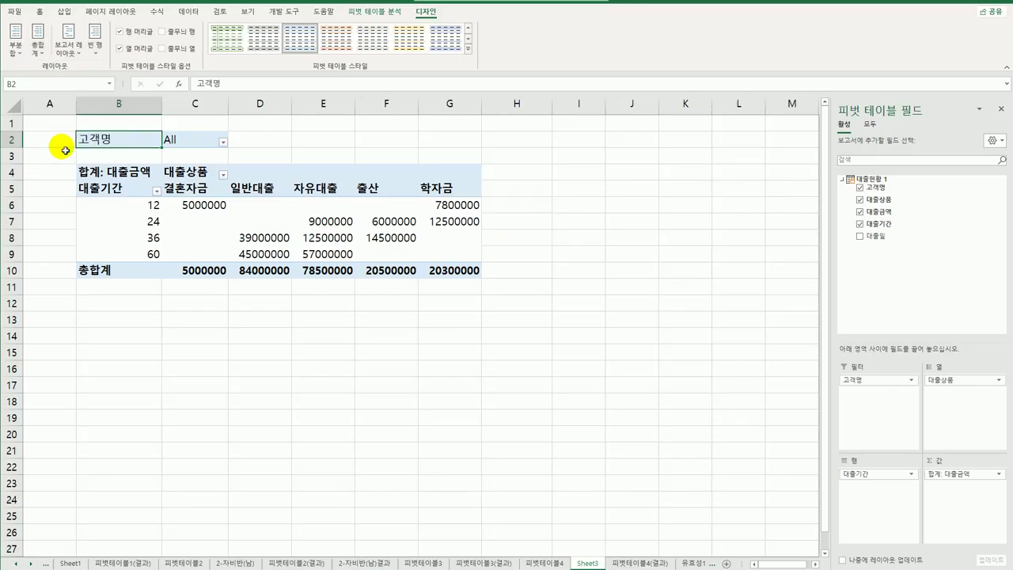
Apply the style 연한 파랑, 피벗 스타일 보통 9 to the PivotTable with banded rows (줄무늬 행).
click(468, 48)
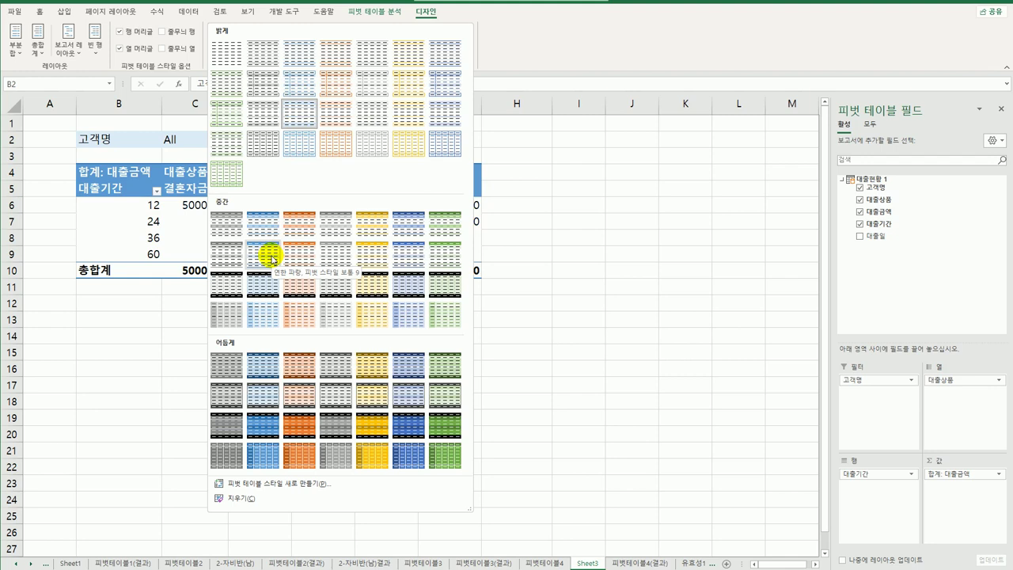
key(Escape)
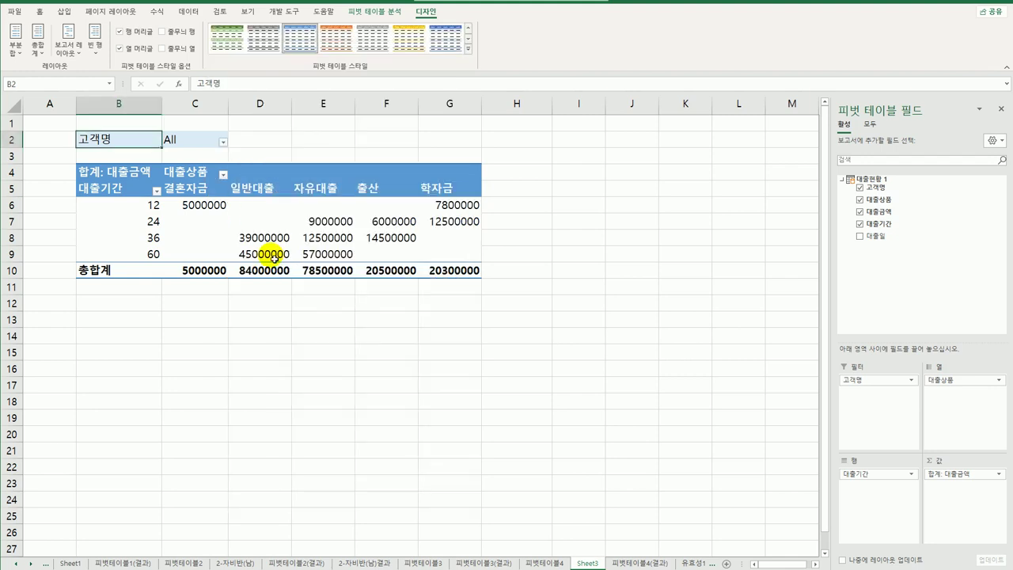
click(179, 34)
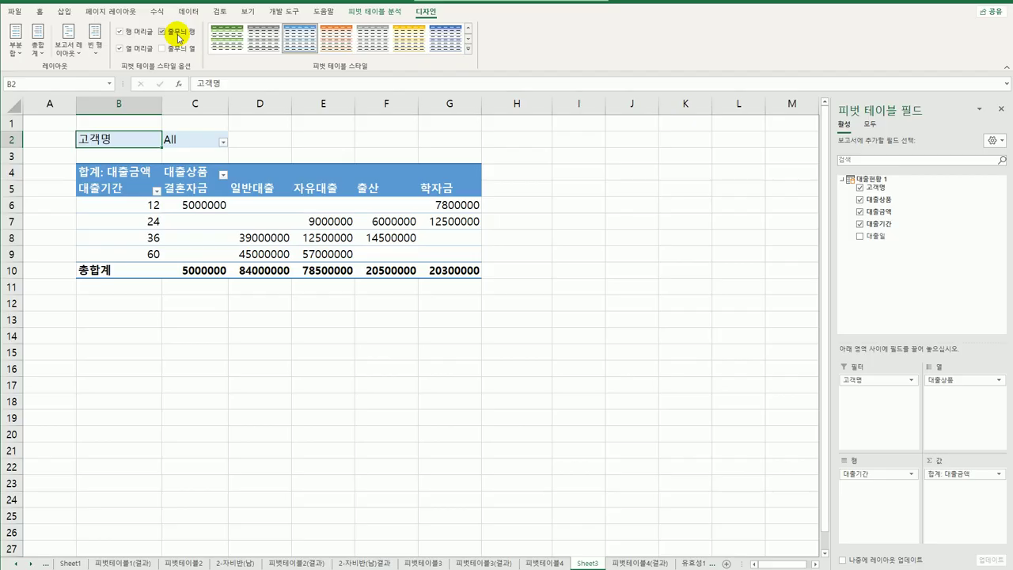
Set the PivotTable options to merge and center cells with labels and to show * in empty cells.
click(374, 11)
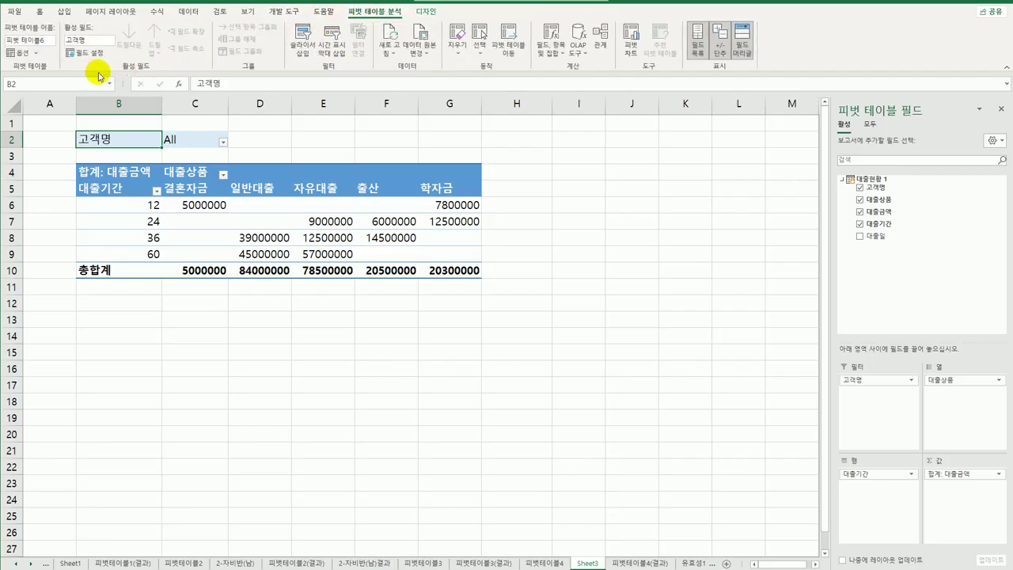
click(22, 53)
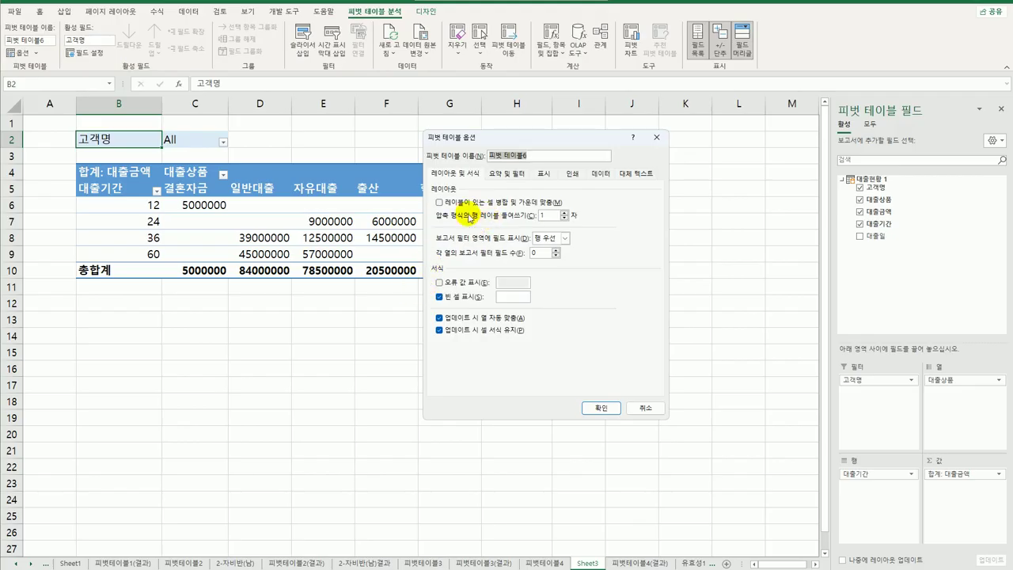
click(457, 205)
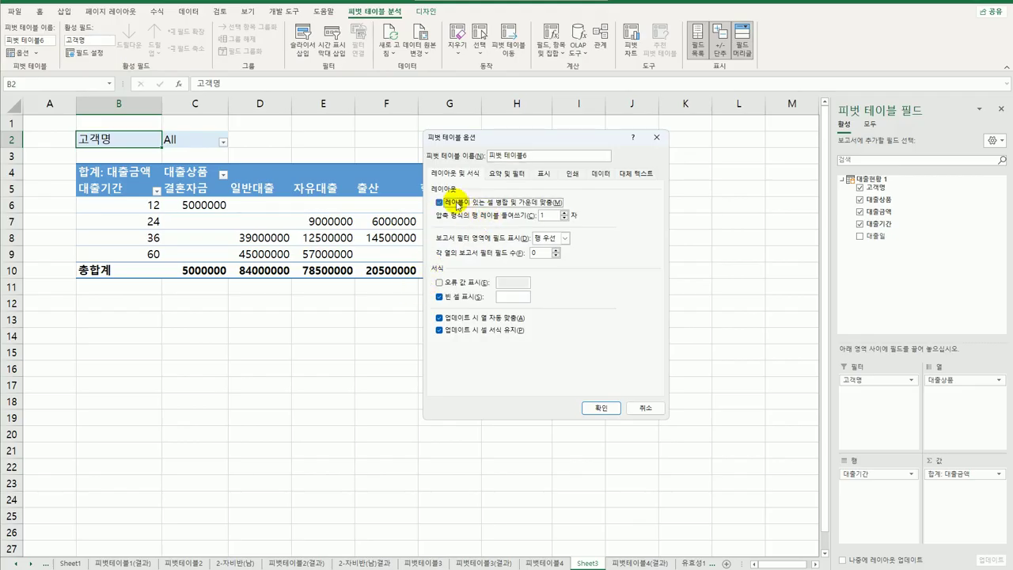
click(523, 299)
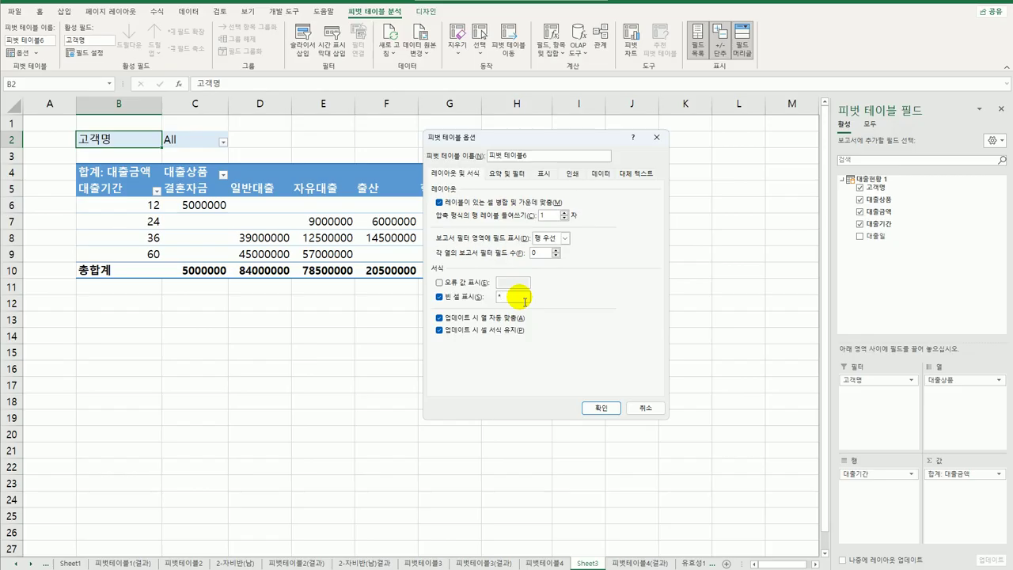
click(601, 408)
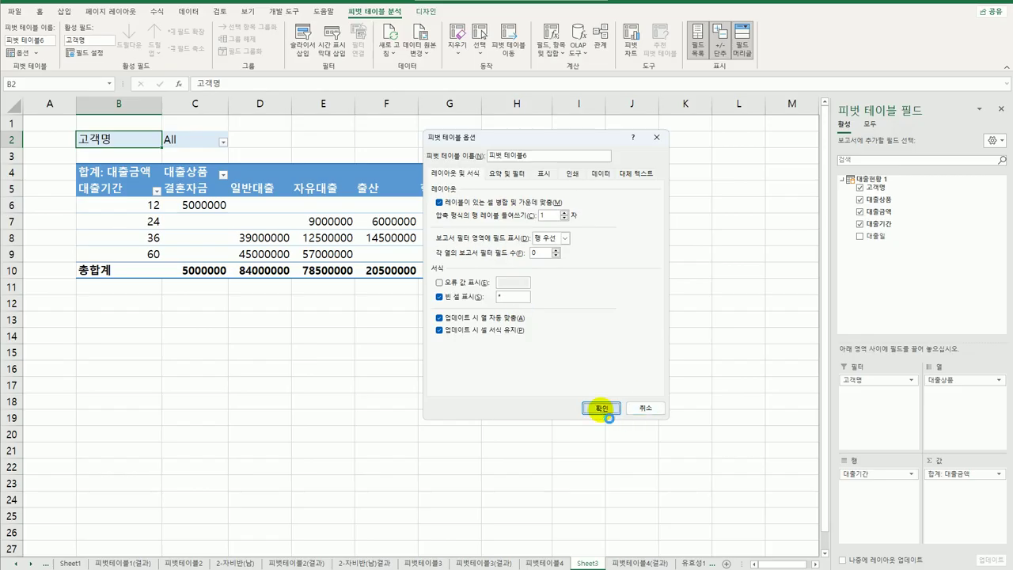
click(598, 404)
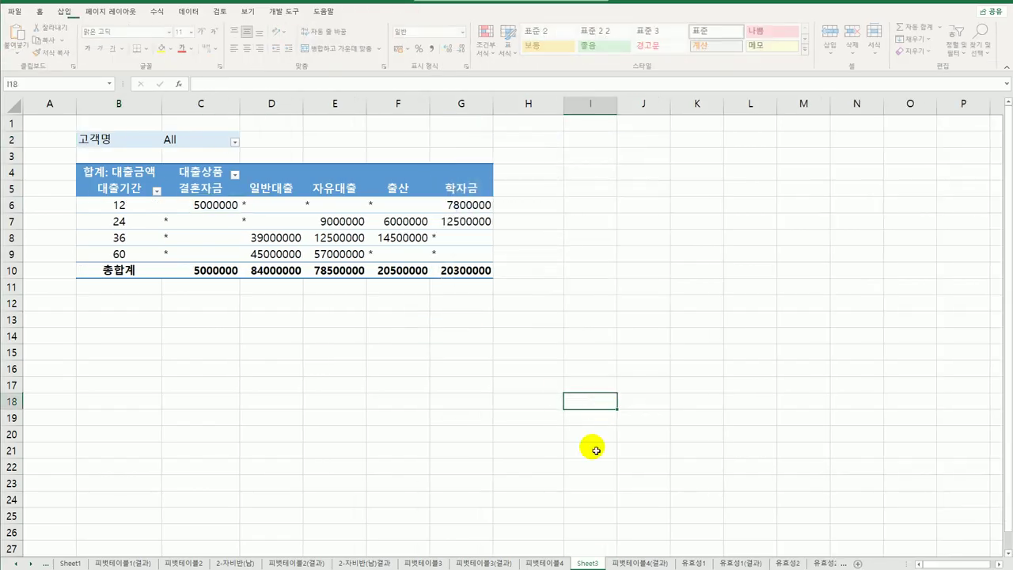
Compare the new PivotTable on Sheet3 with the one on the 피벗테이블4 sheet.
click(534, 563)
click(584, 564)
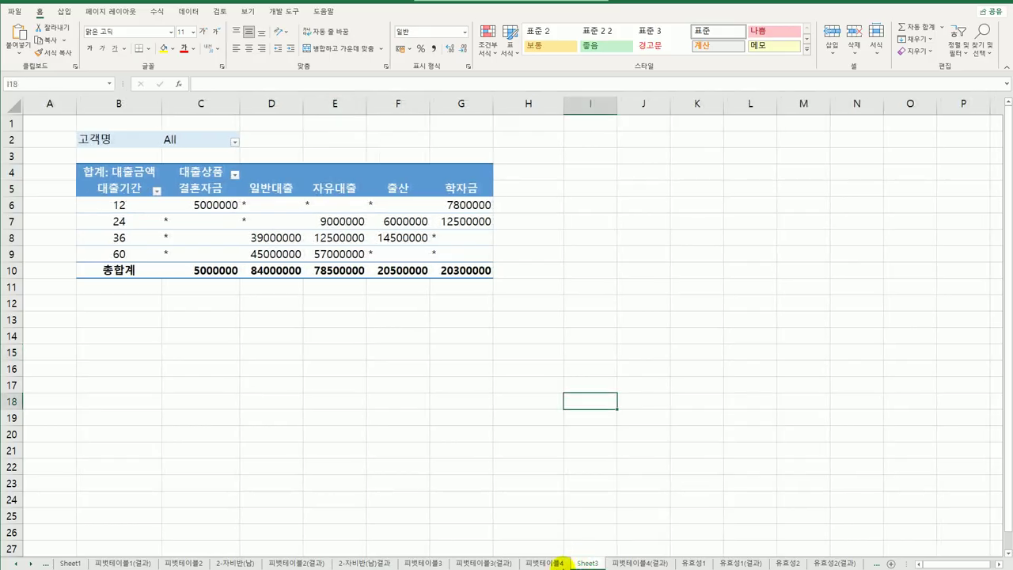
click(544, 564)
click(586, 563)
click(544, 563)
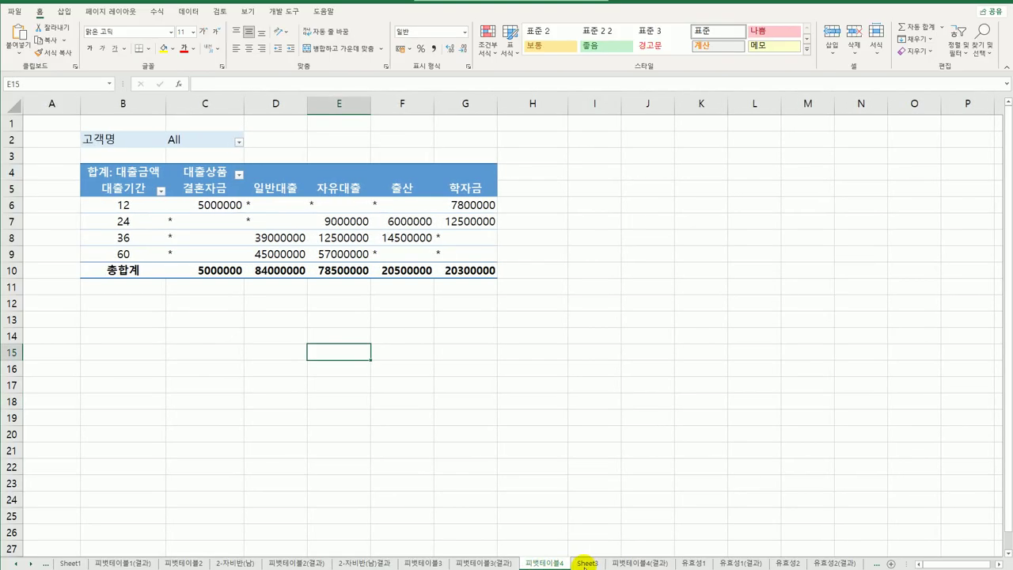
click(588, 563)
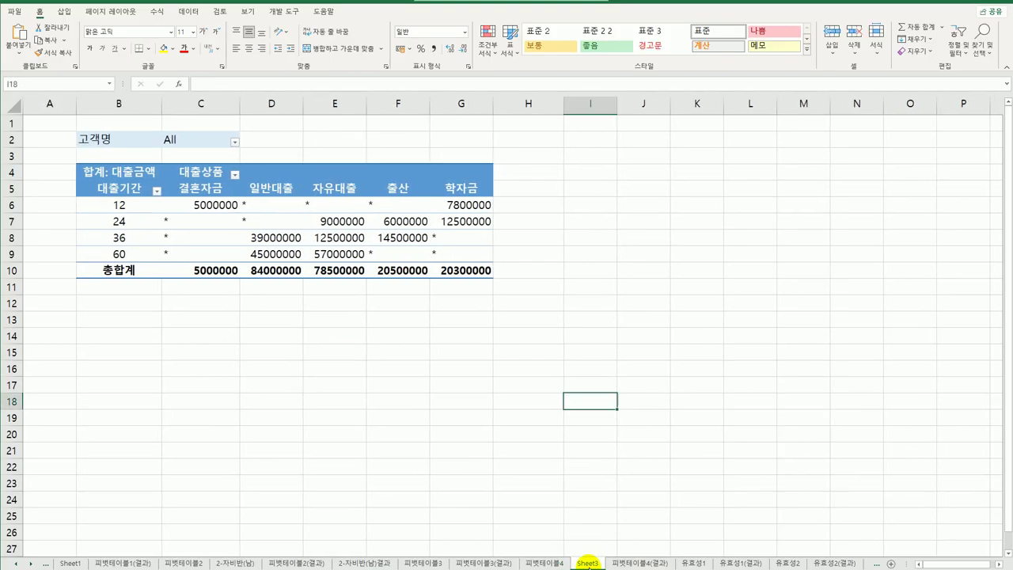
click(545, 564)
click(588, 563)
click(611, 440)
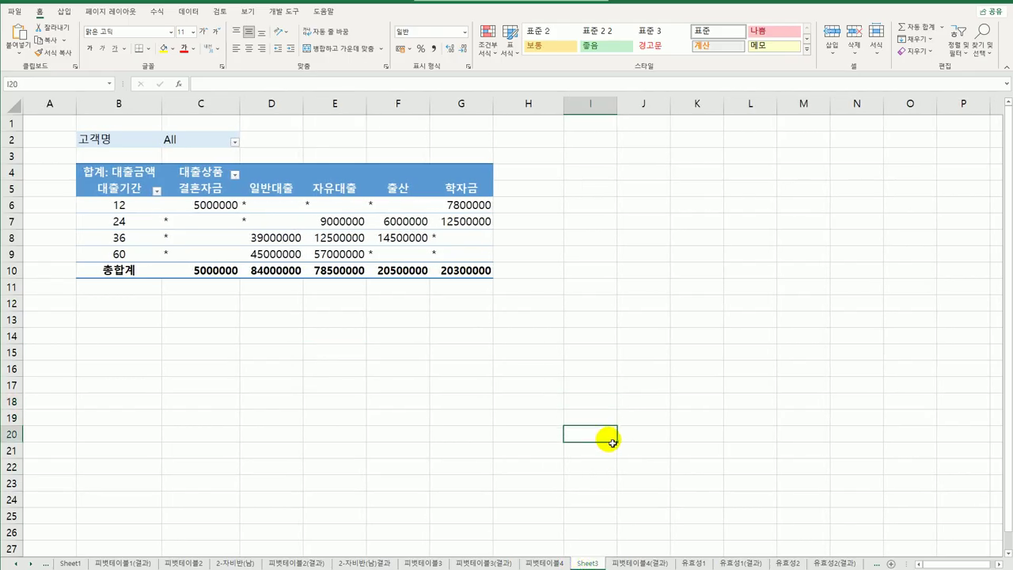